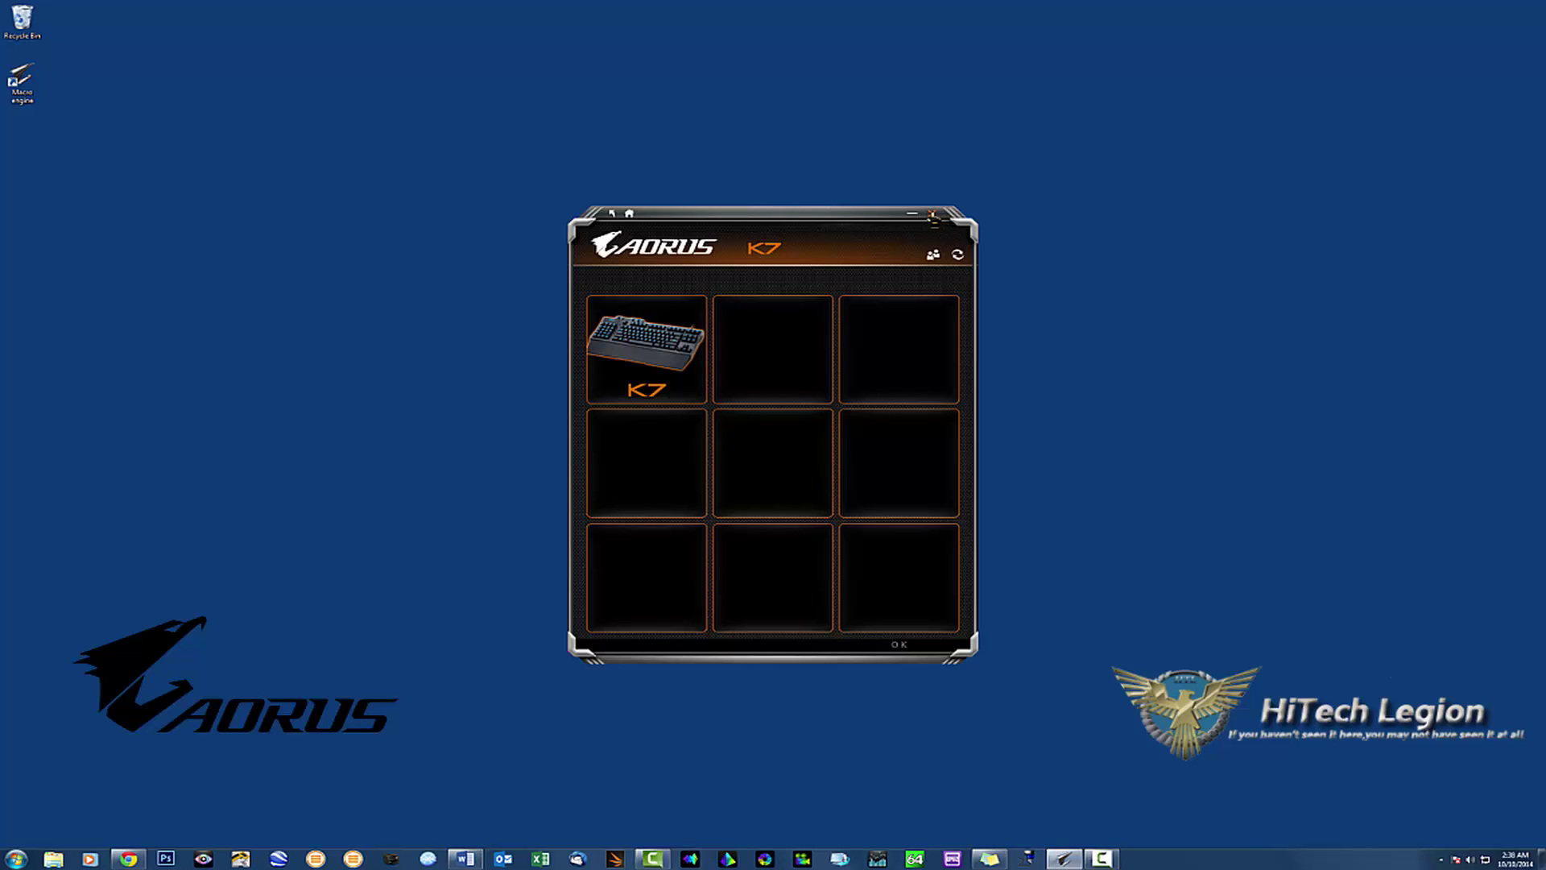
# Close the AORUS K7 device window so only the desktop shows
pyautogui.click(933, 215)
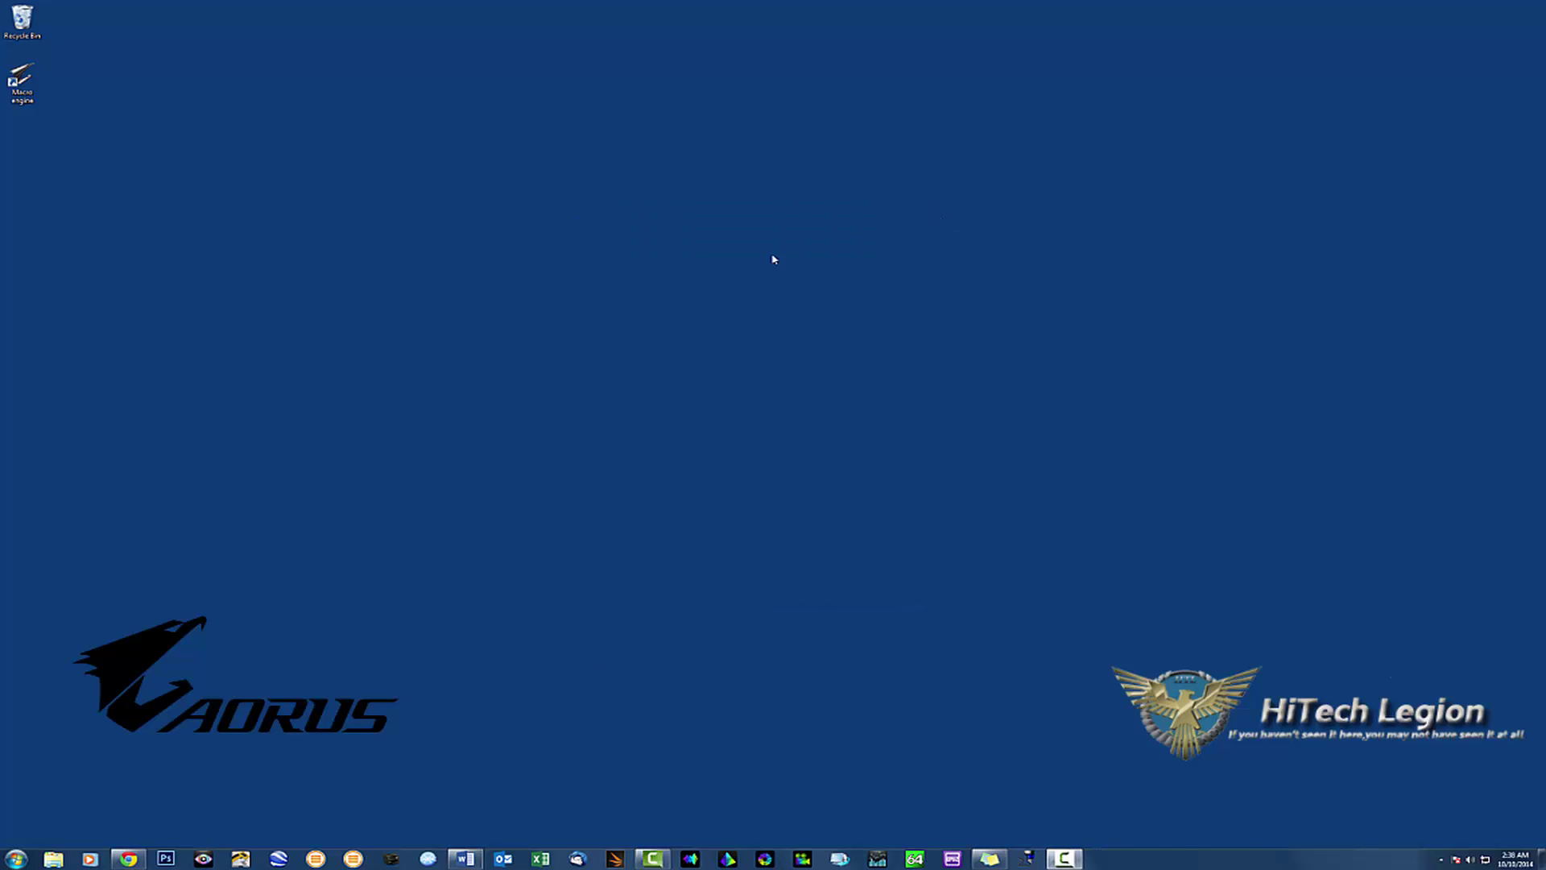
# Relaunch Macro Engine and open the K7 keyboard's profile page with its G1–G9 assignments
pyautogui.doubleClick(23, 80)
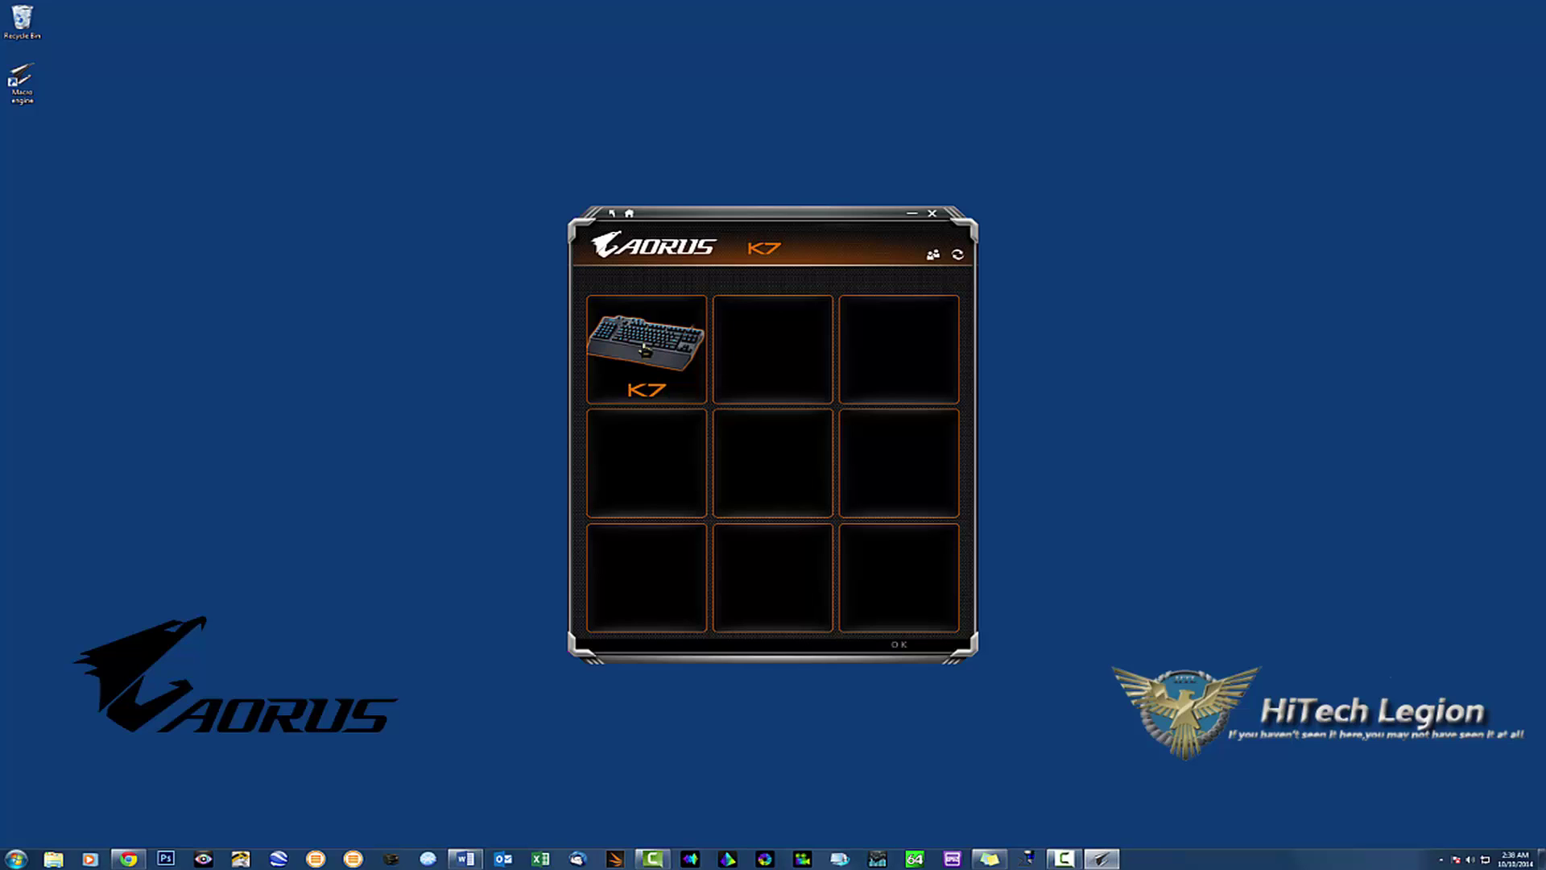
pyautogui.click(644, 349)
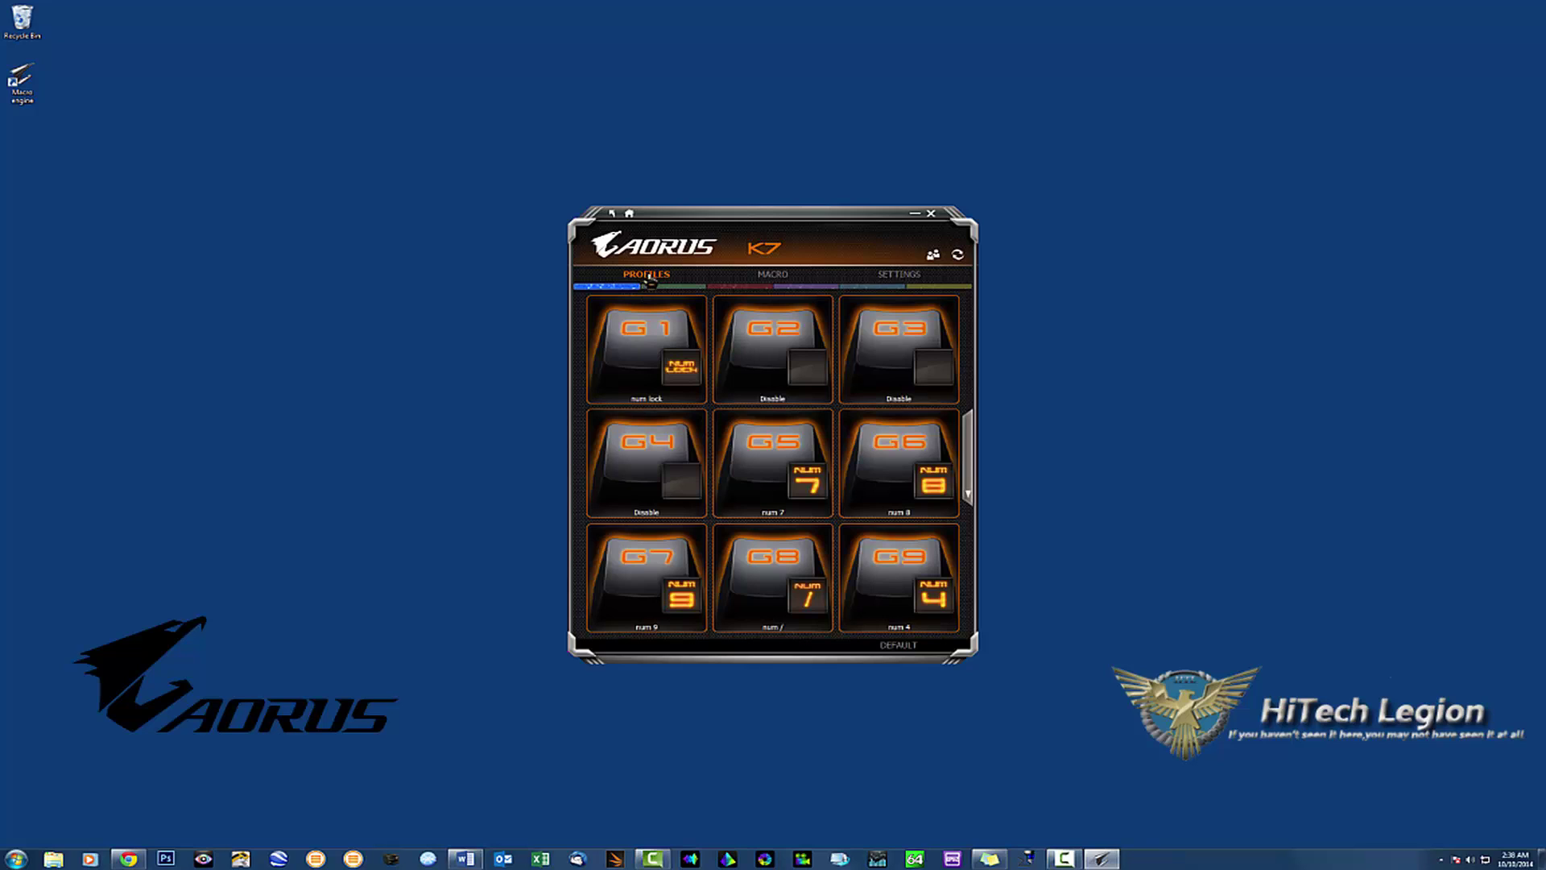
# Step through every K7 profile on the colour bar, then settle back on the first (blue) profile
pyautogui.click(675, 290)
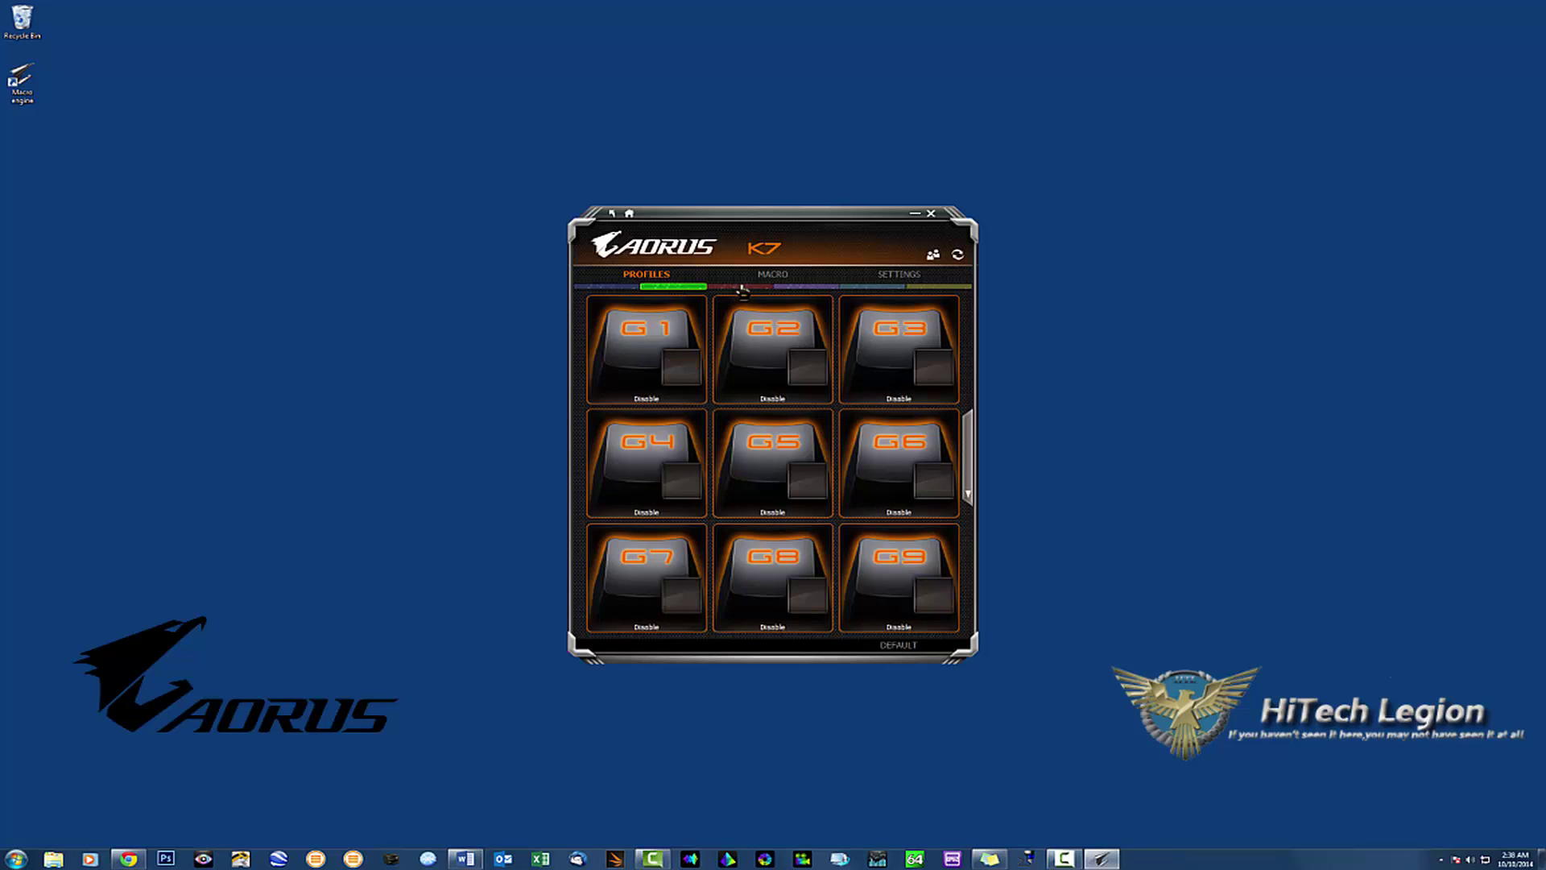
pyautogui.click(741, 288)
pyautogui.click(810, 290)
pyautogui.click(872, 289)
pyautogui.click(942, 288)
pyautogui.click(603, 290)
pyautogui.click(672, 289)
pyautogui.click(740, 288)
pyautogui.click(600, 290)
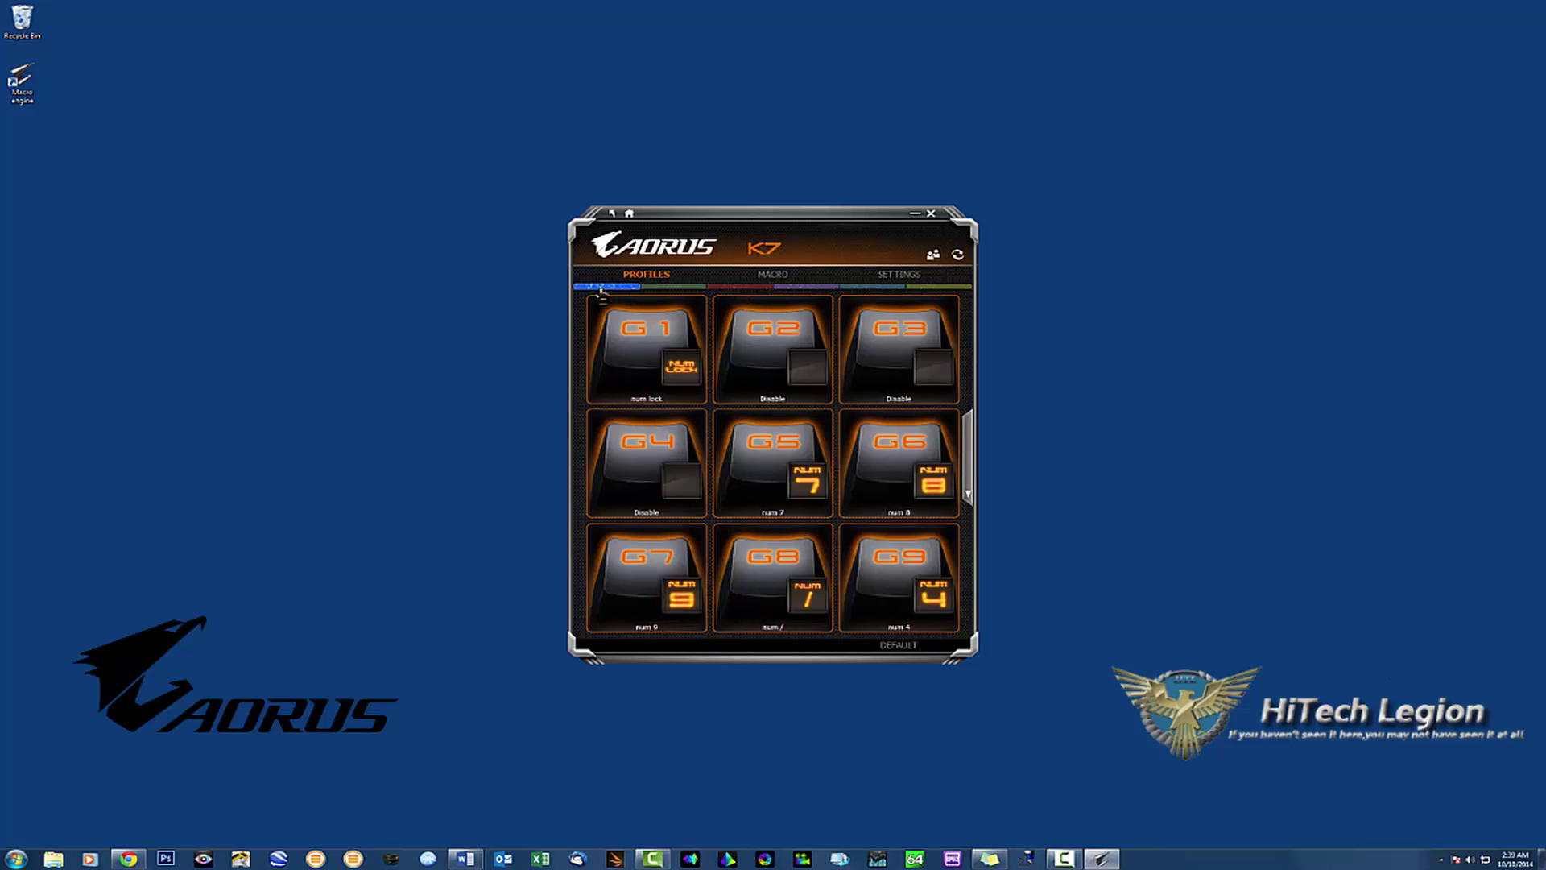
# Open the SETTINGS overview and view the On Board Memory options
pyautogui.click(899, 275)
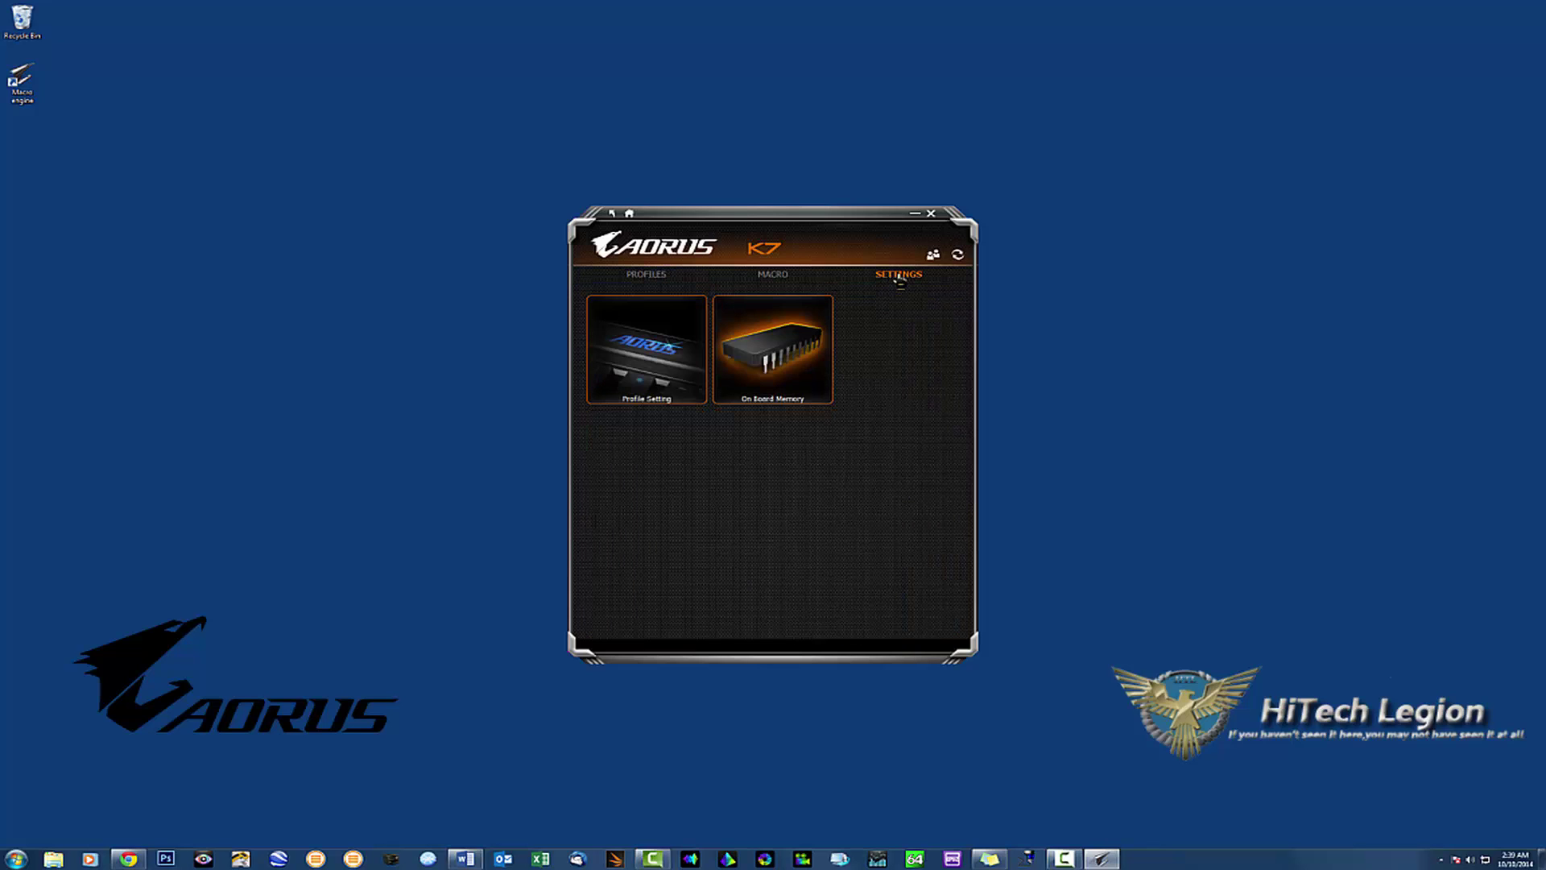
pyautogui.click(791, 364)
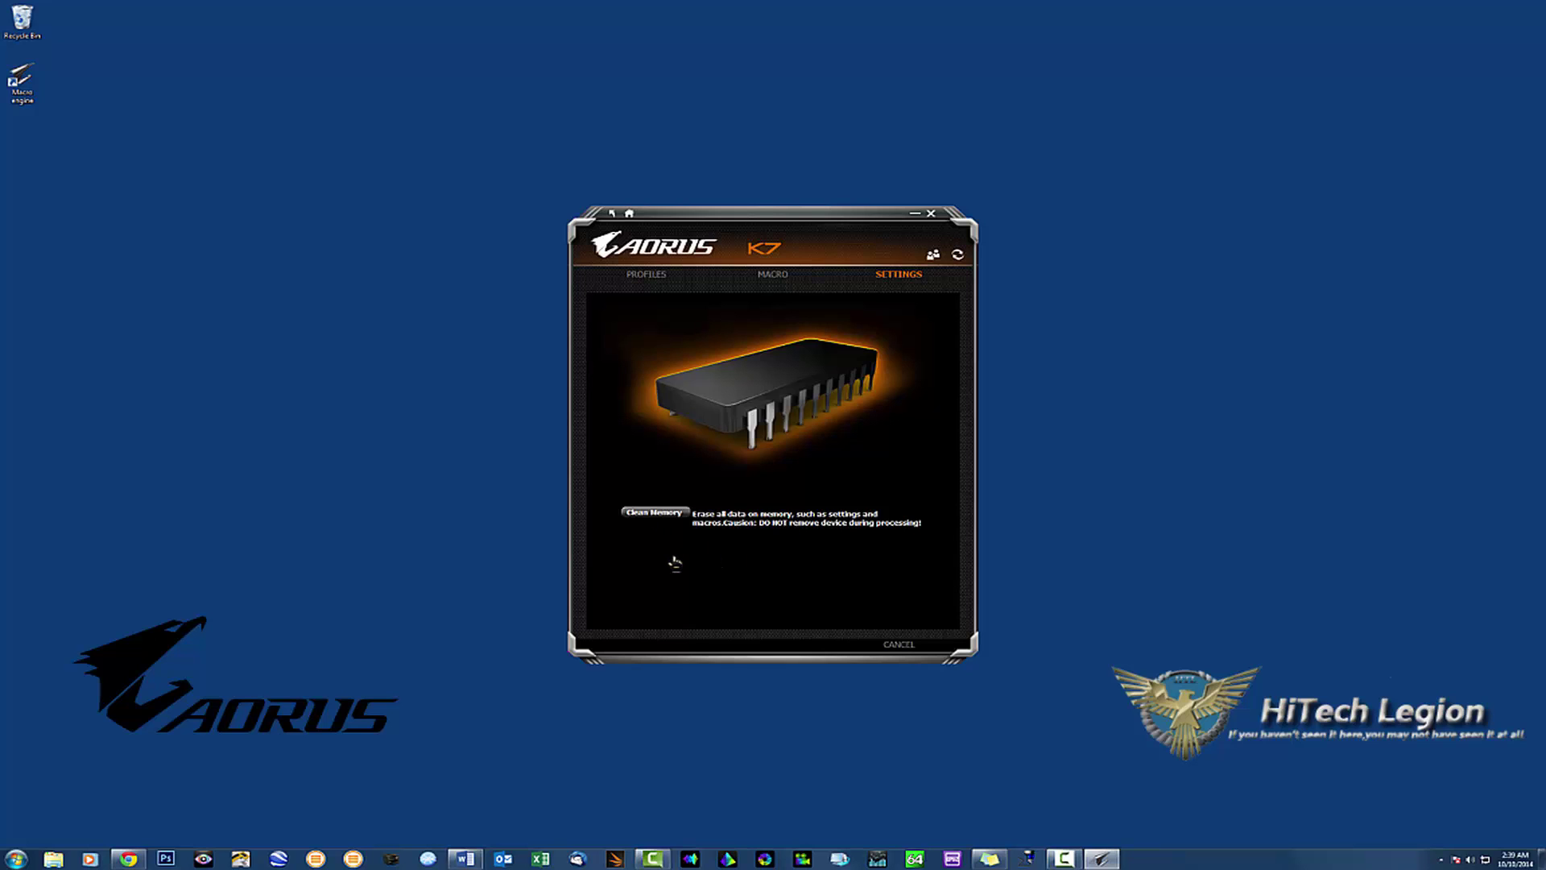
pyautogui.click(901, 278)
# Set profile one's lighting to OFF in Profile Setting, then return to the G-key assignments
pyautogui.click(652, 362)
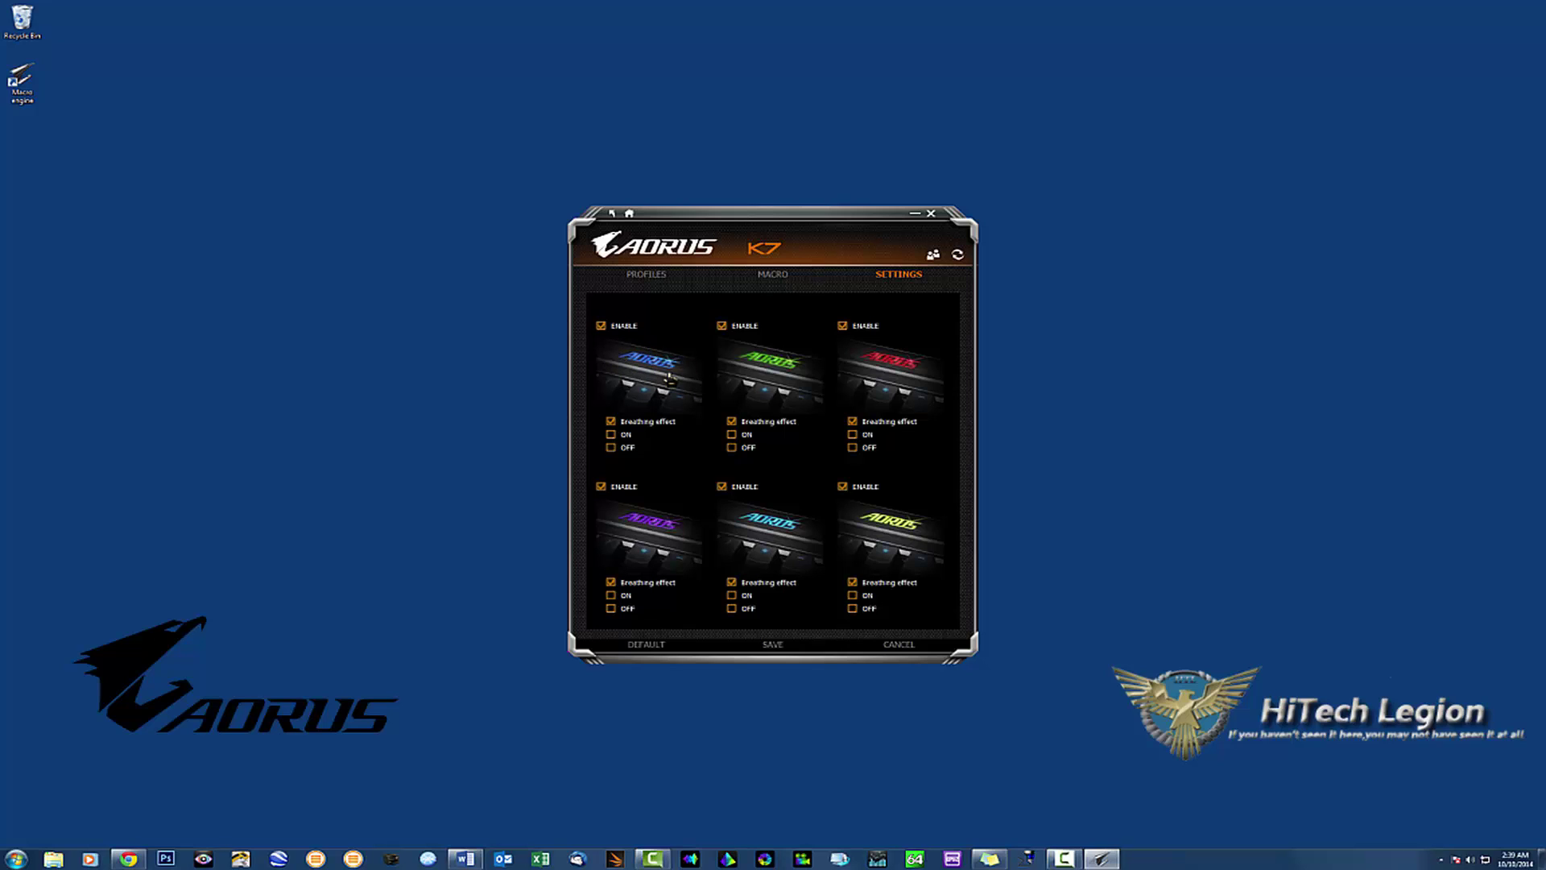
pyautogui.click(611, 447)
pyautogui.click(773, 646)
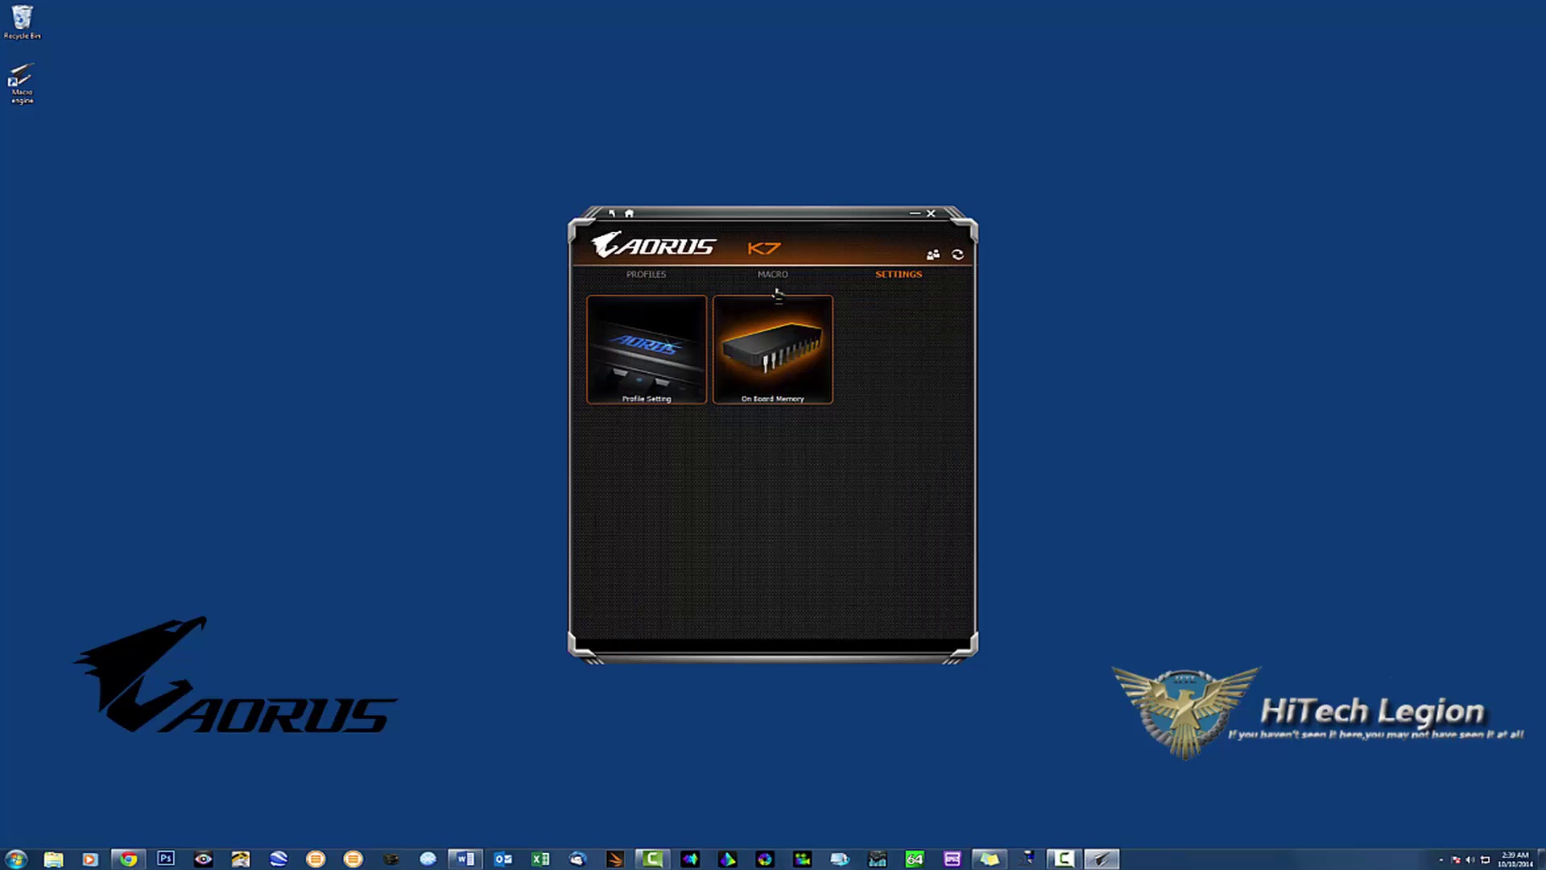
pyautogui.click(656, 276)
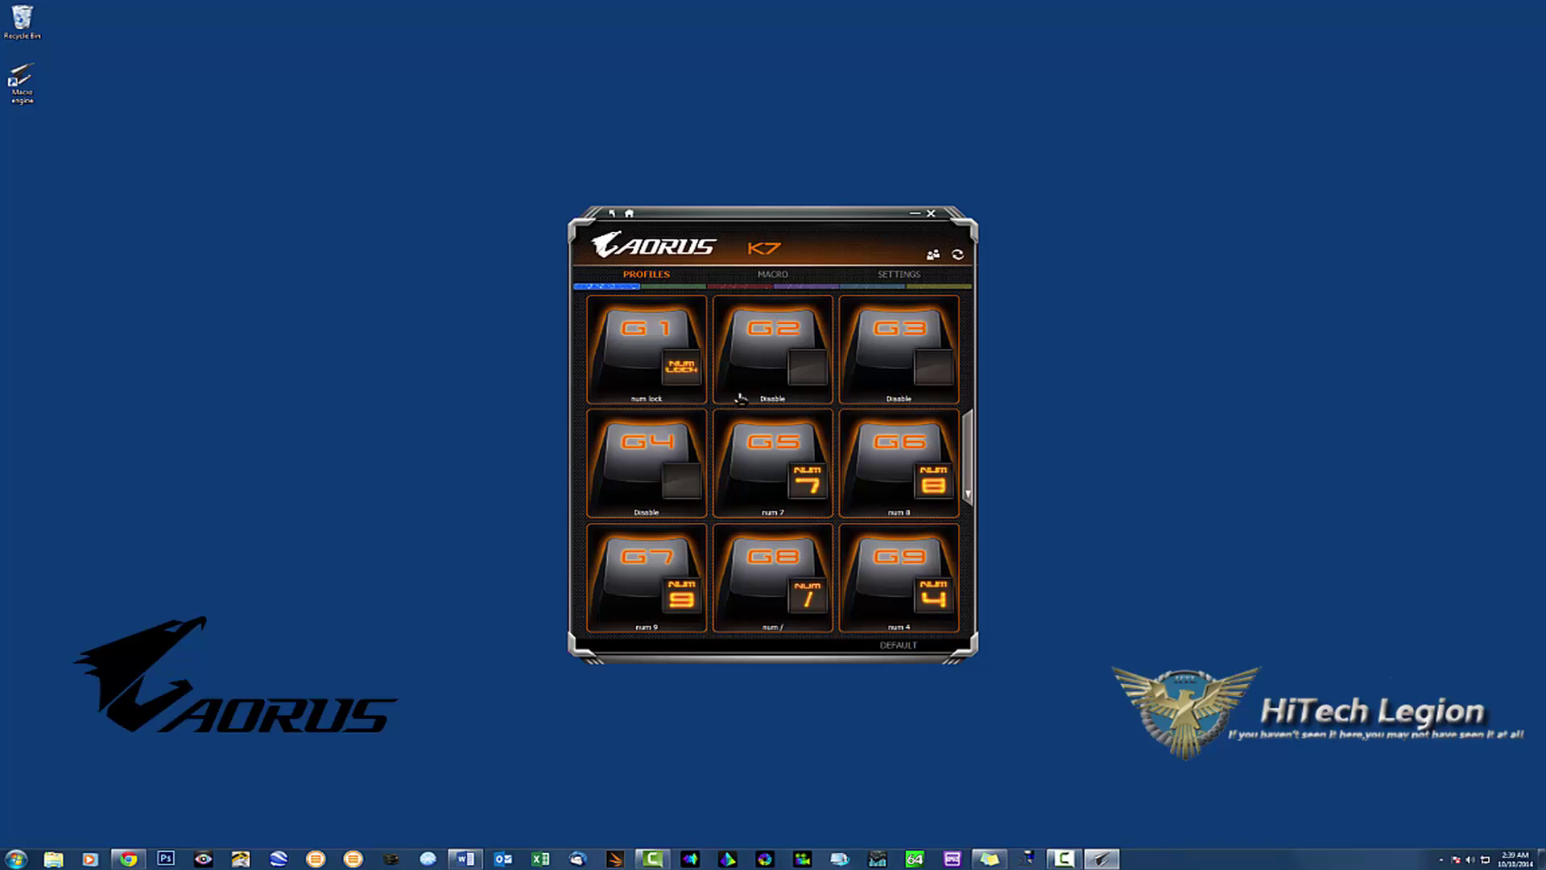
# Scroll the key grid down to G19–G20 and back up to review all assignments
pyautogui.scroll(-2, 741, 397)
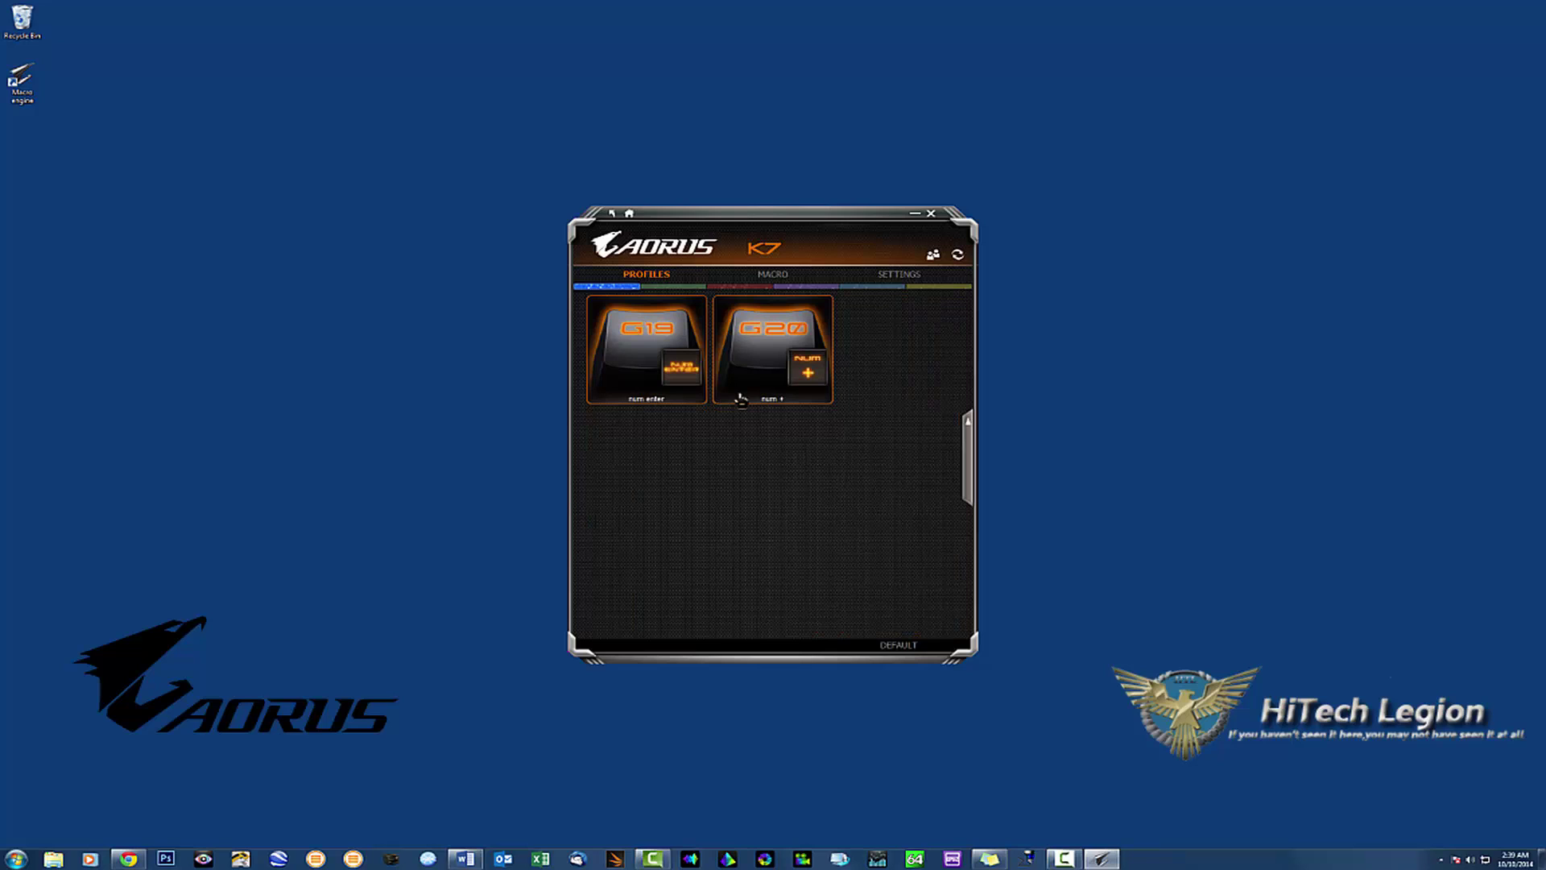
pyautogui.scroll(2, 740, 397)
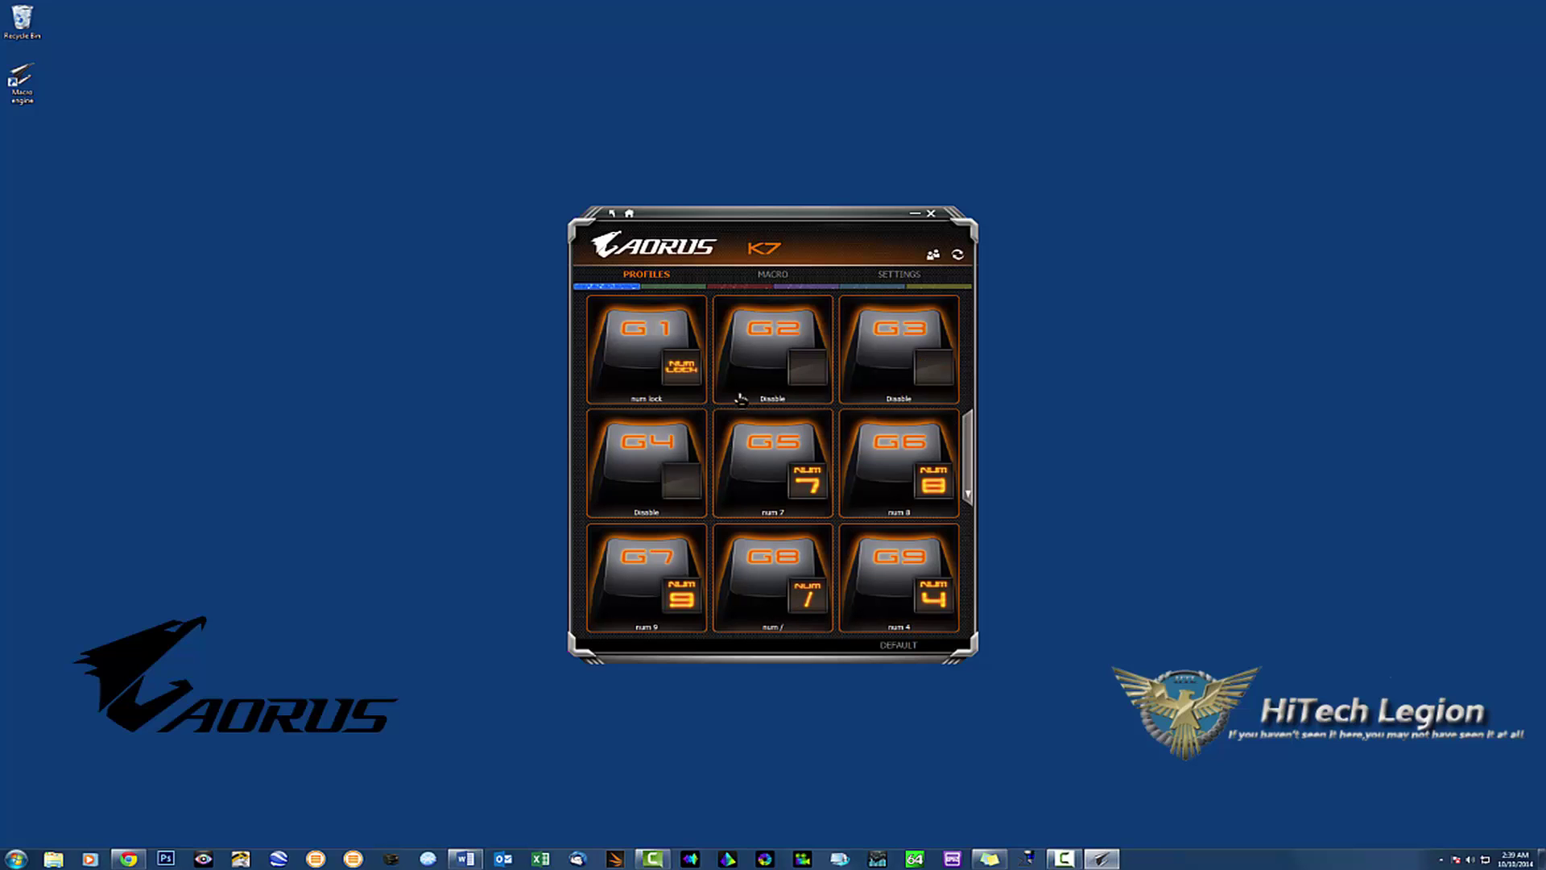
pyautogui.scroll(-2, 618, 354)
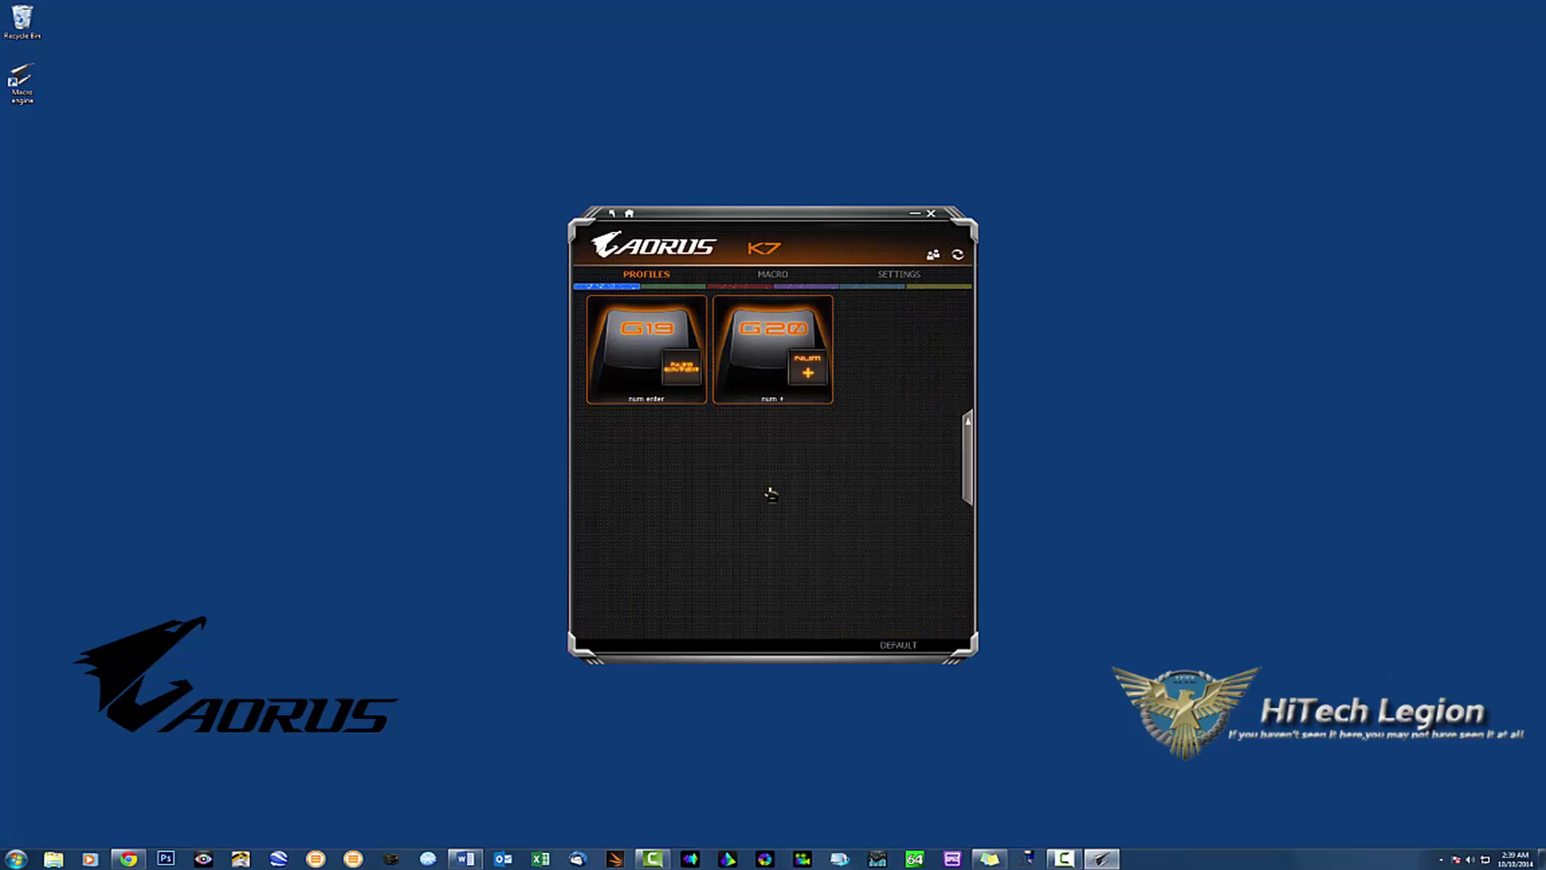
pyautogui.scroll(2, 771, 495)
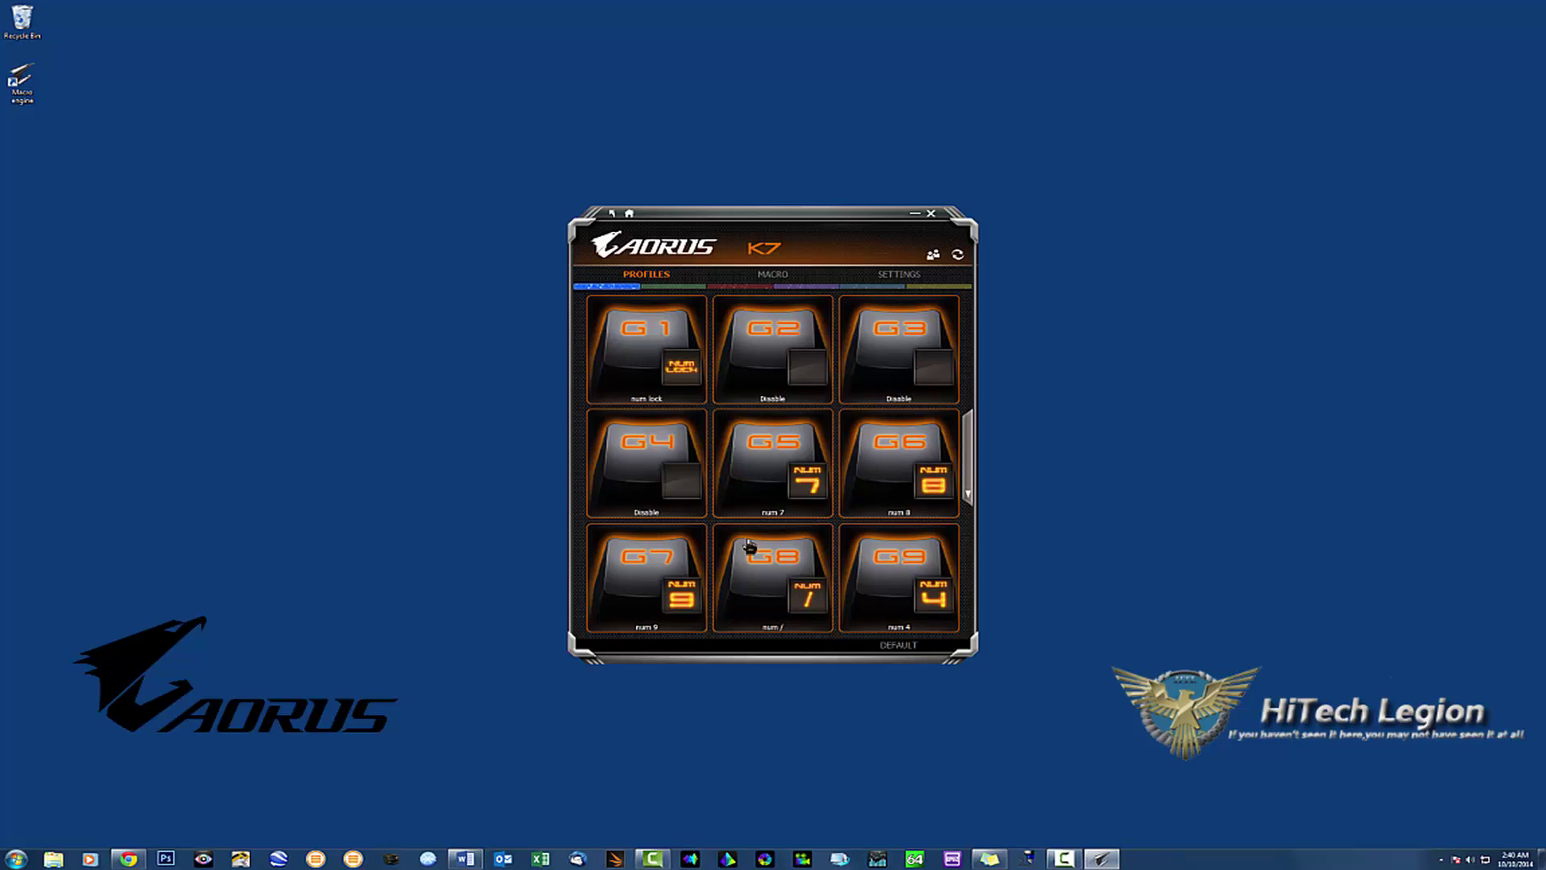
pyautogui.scroll(-1, 749, 534)
pyautogui.scroll(-1, 748, 515)
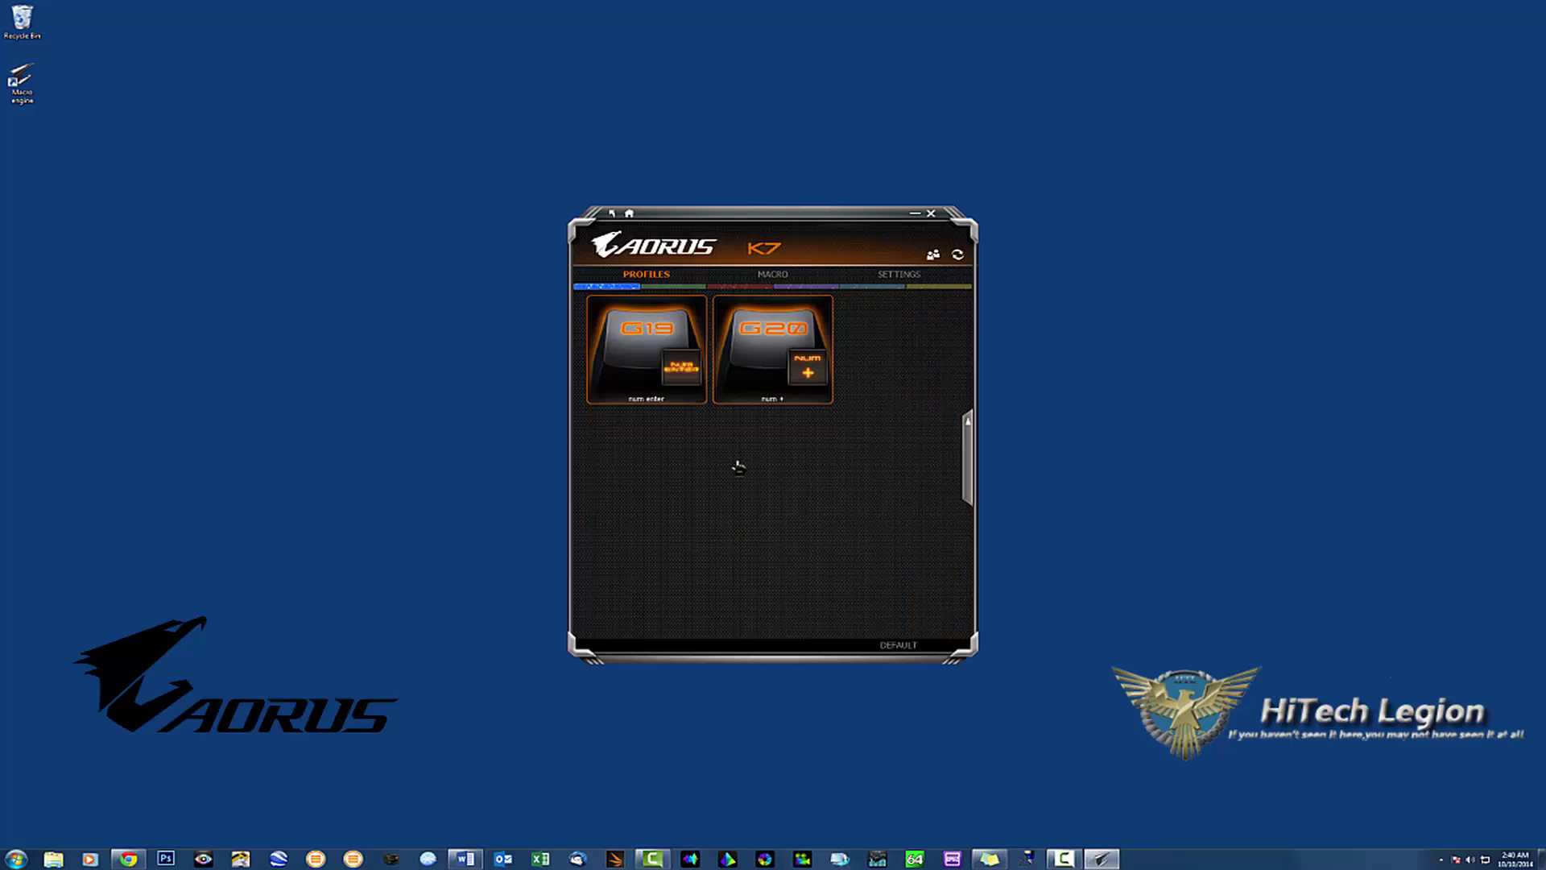
pyautogui.scroll(2, 735, 466)
# Check the third and fifth profiles, then settle on the green second profile
pyautogui.click(671, 286)
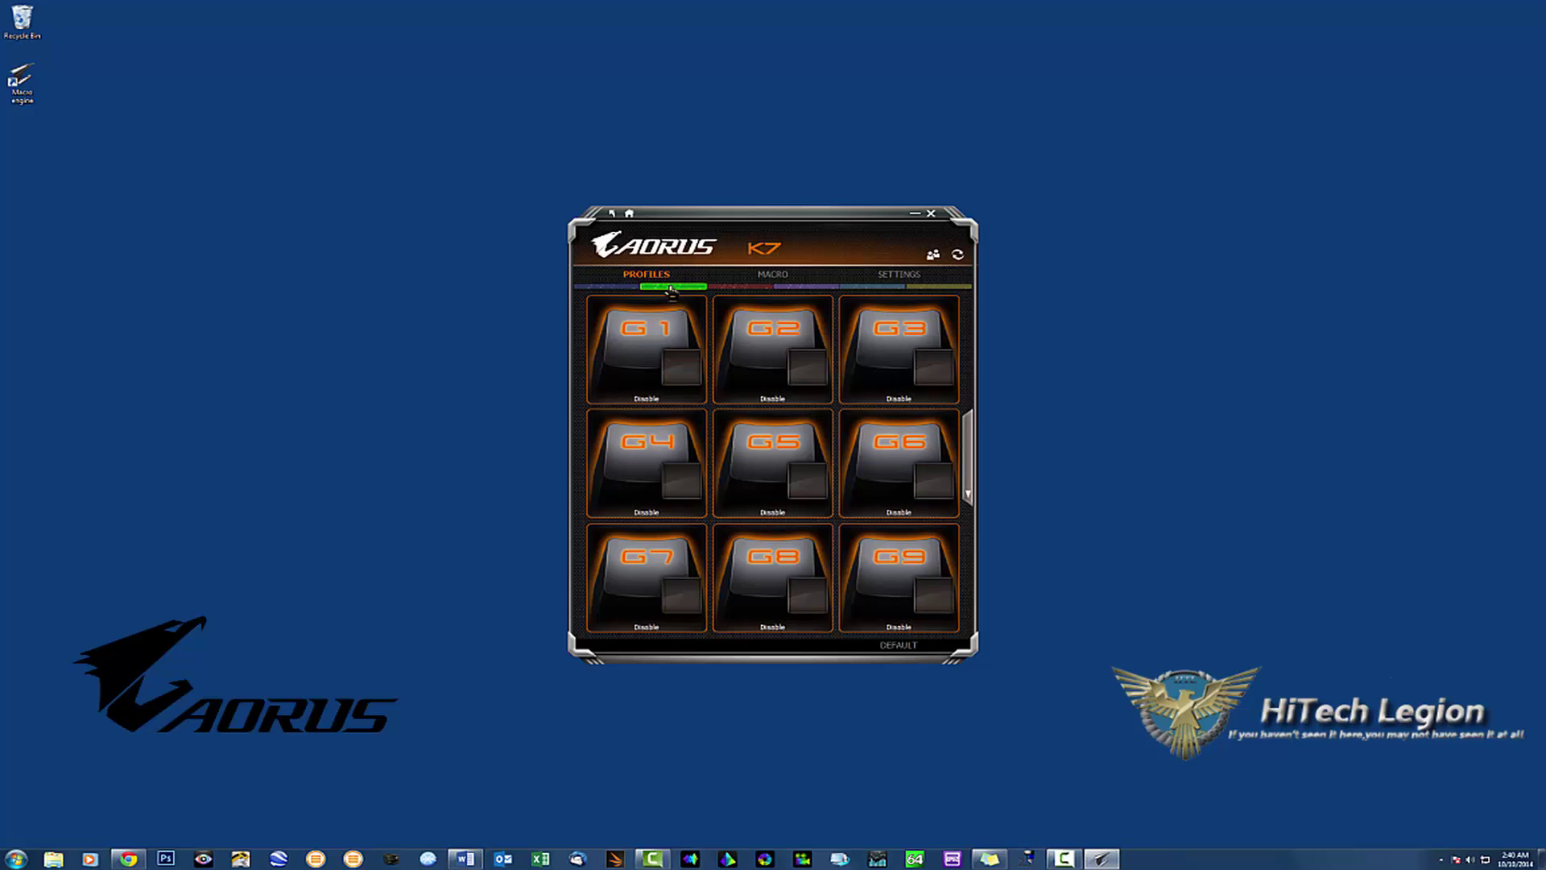
pyautogui.click(734, 287)
pyautogui.click(853, 288)
pyautogui.click(670, 288)
# Open G1's key mapping choices and tentatively pick num 1
pyautogui.click(677, 369)
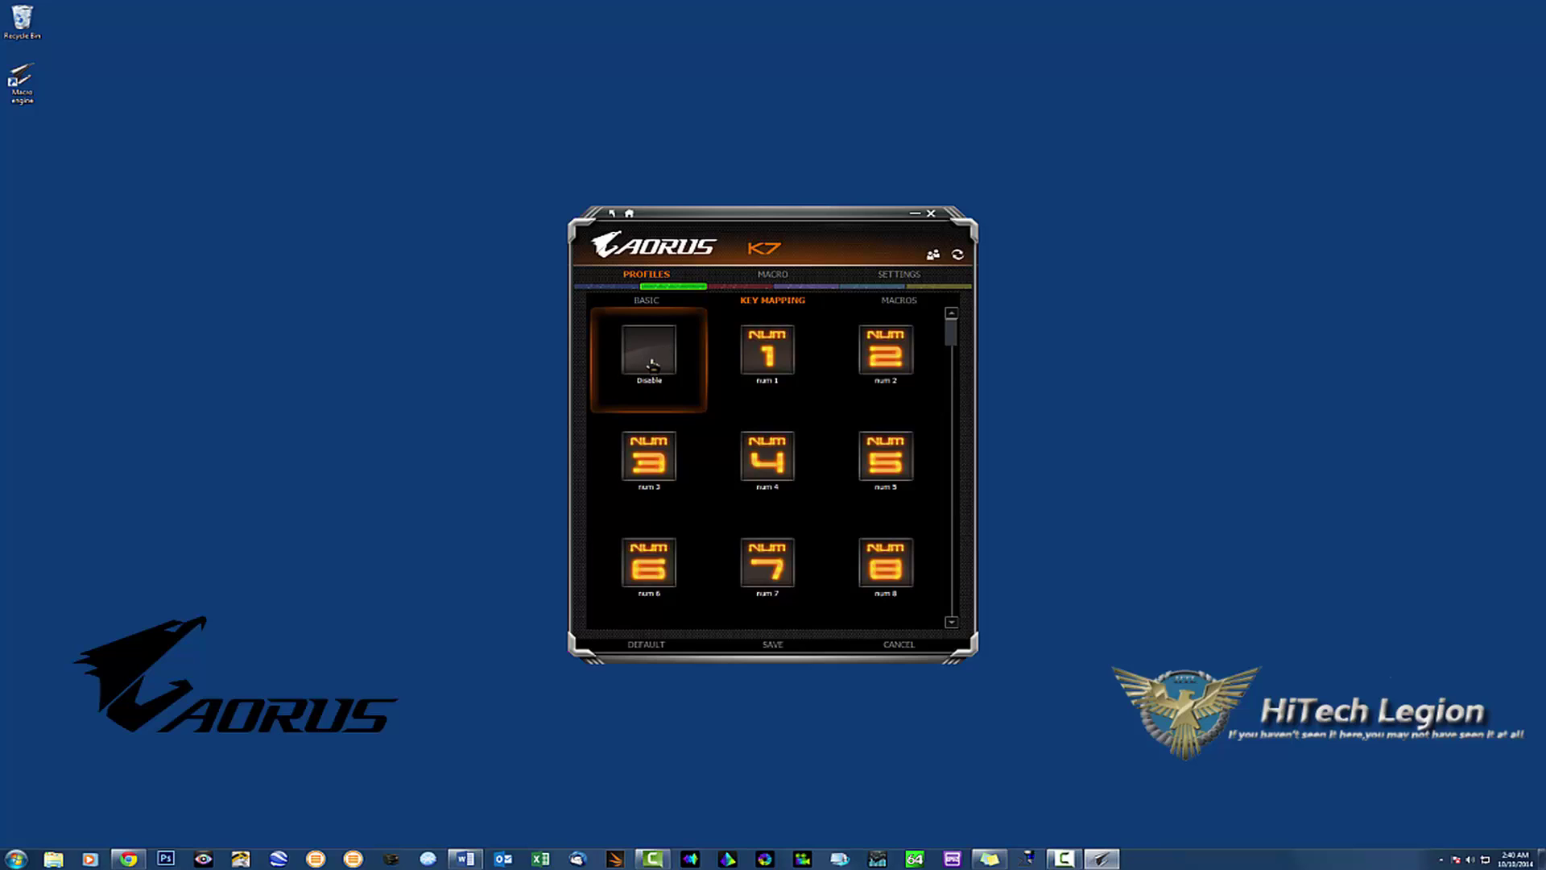
pyautogui.click(652, 364)
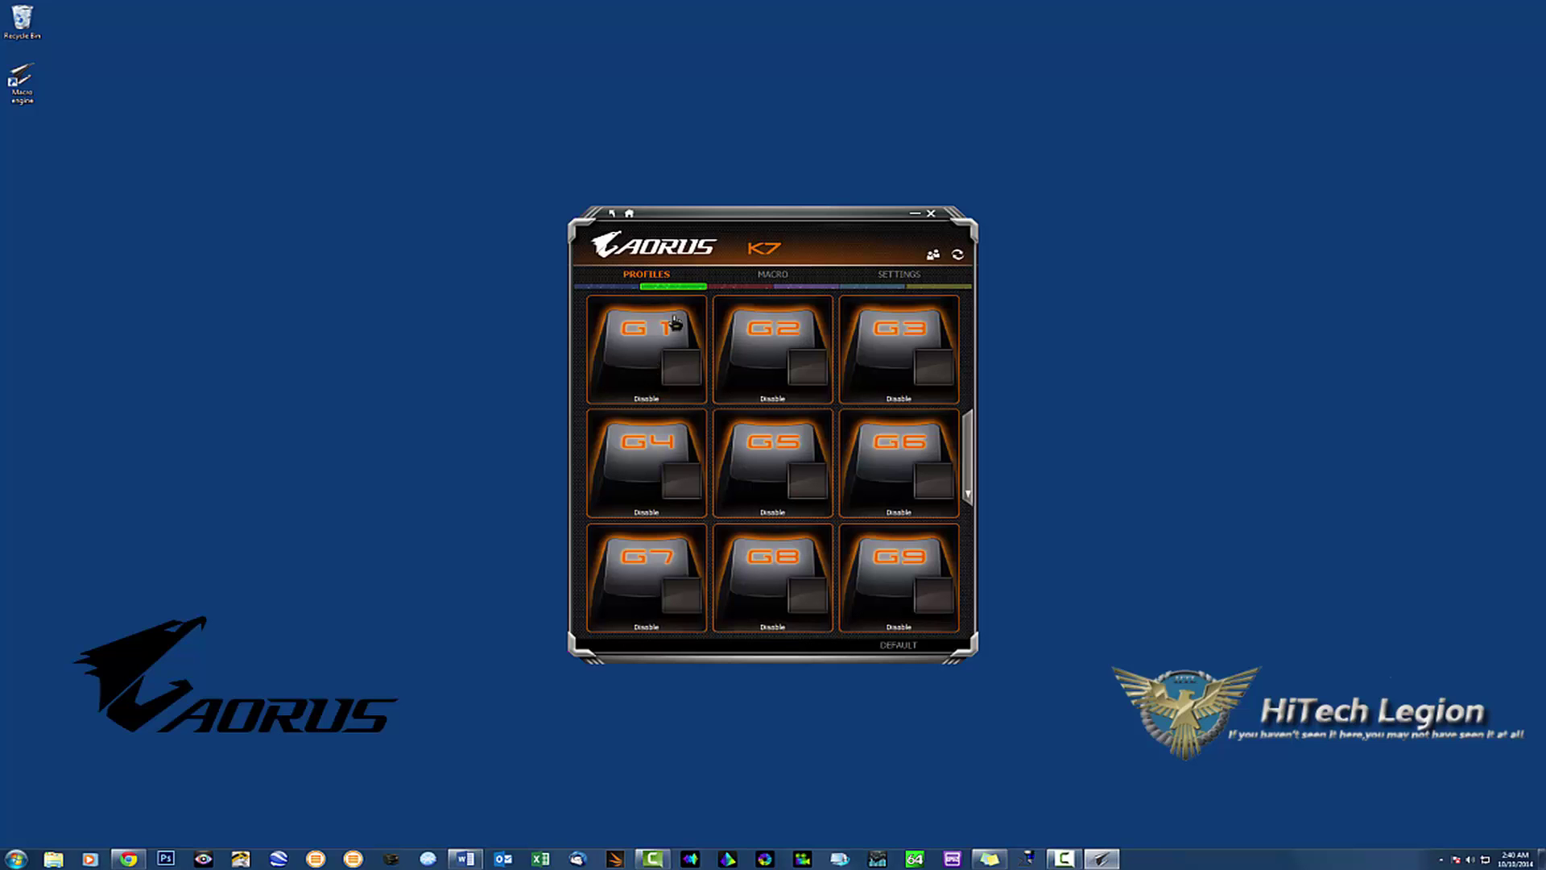
pyautogui.click(640, 357)
pyautogui.click(775, 357)
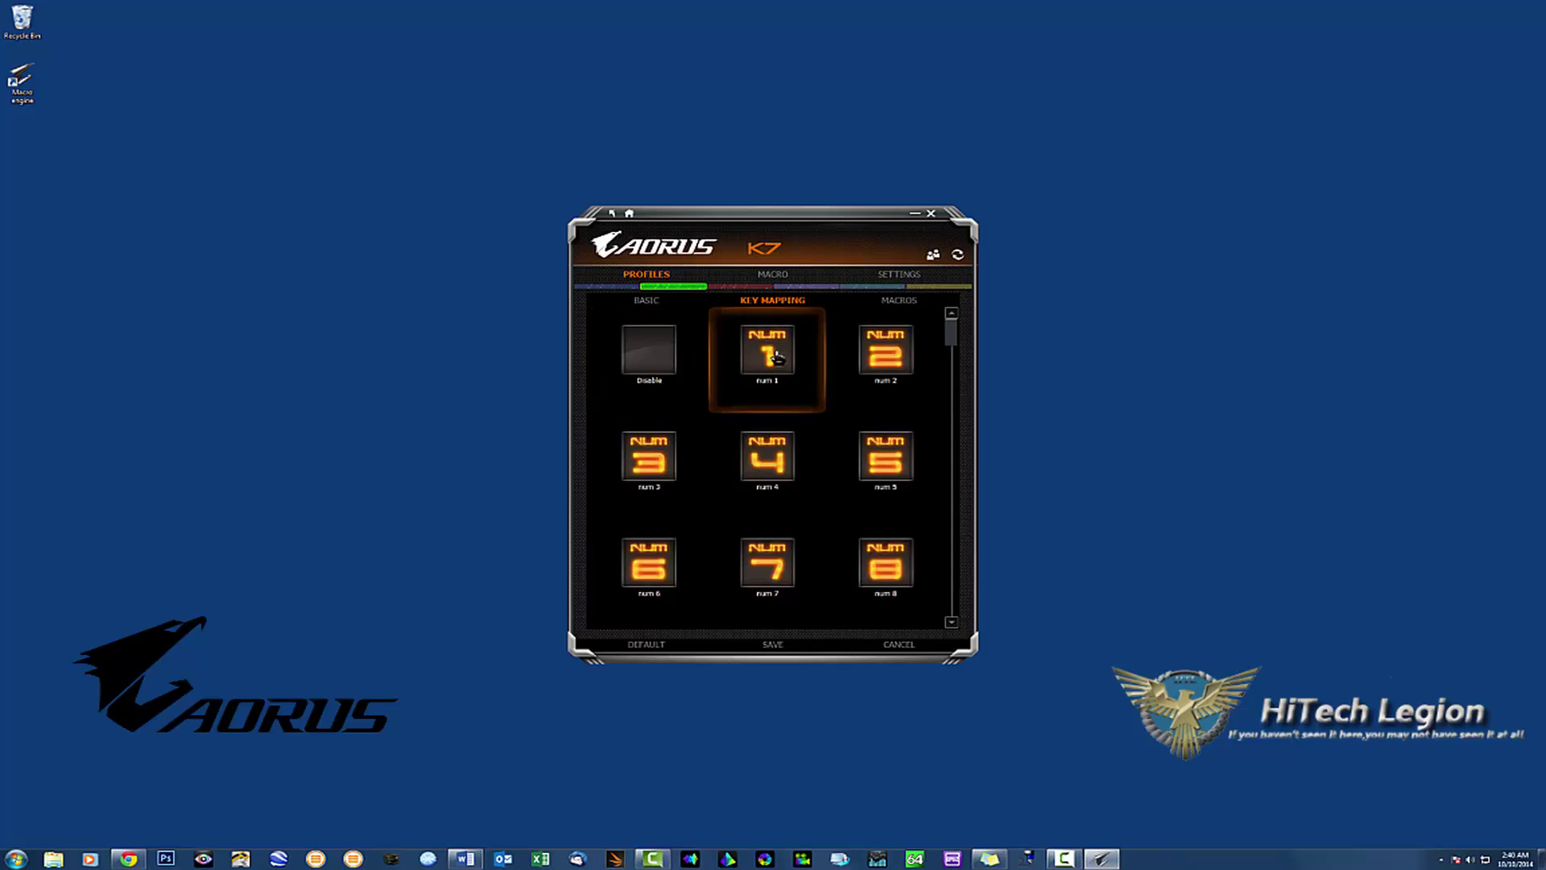
# Switch G1's mapping to num 2 instead and save it
pyautogui.scroll(-2, 818, 410)
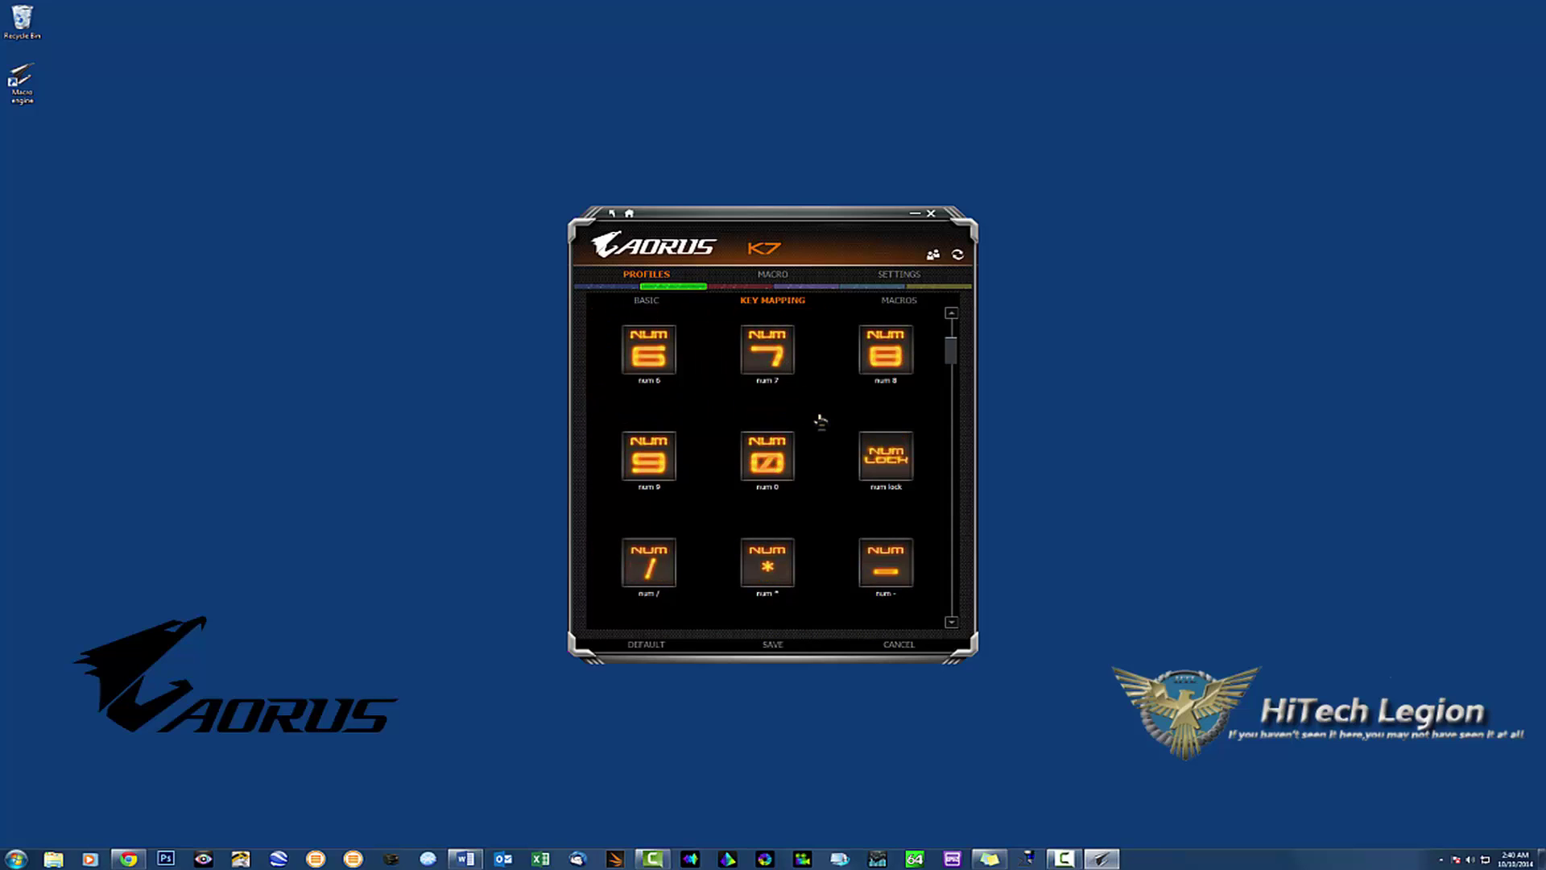
pyautogui.scroll(-2, 820, 420)
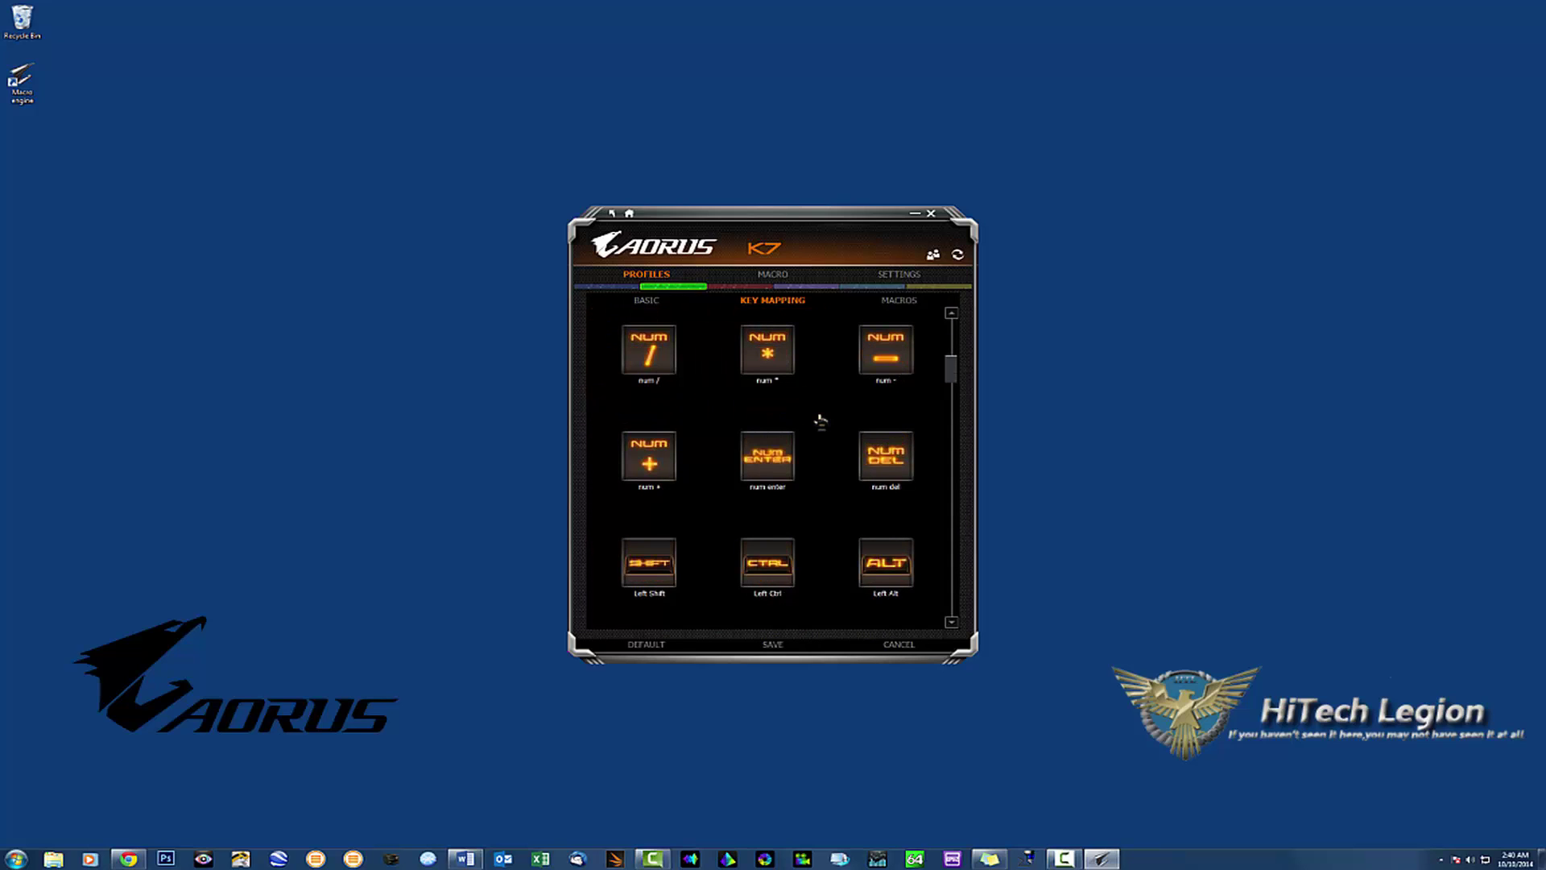
pyautogui.scroll(-1, 820, 420)
pyautogui.scroll(-6, 819, 421)
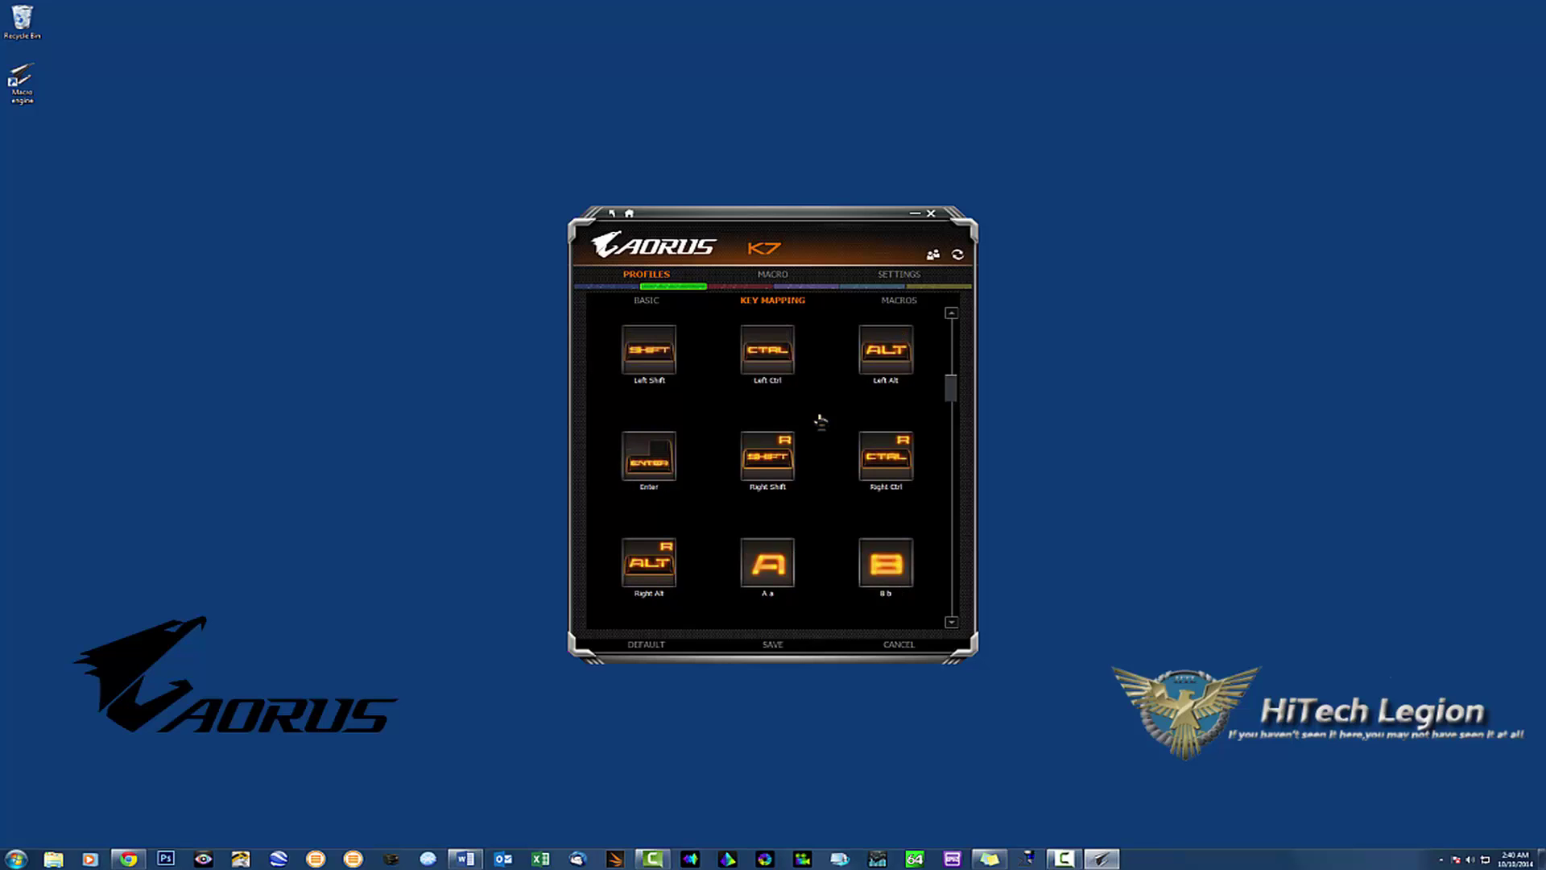
pyautogui.scroll(-12, 819, 420)
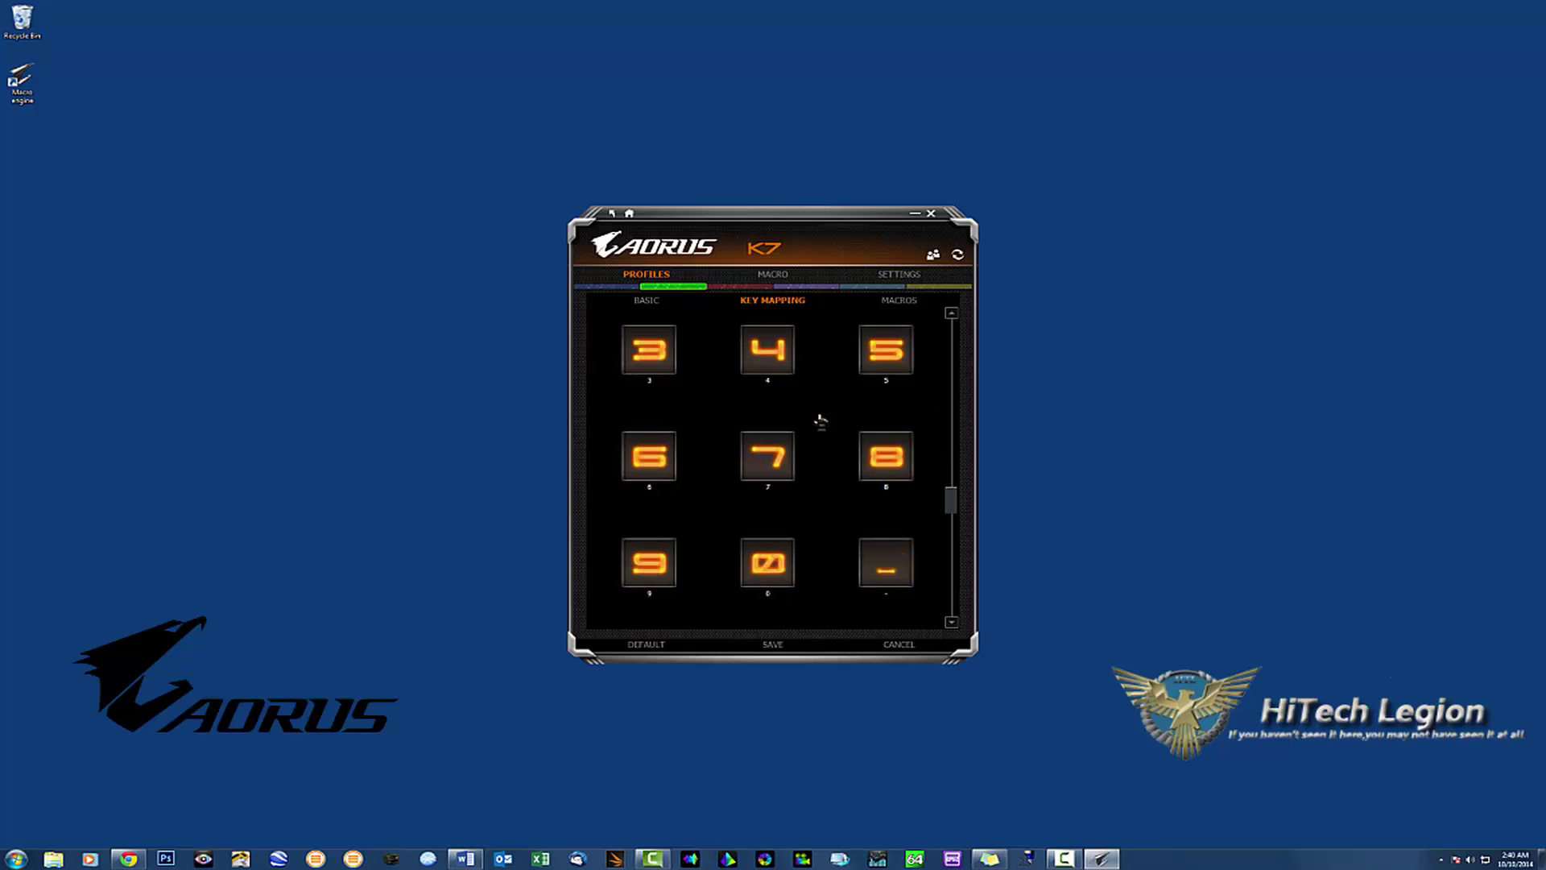
pyautogui.scroll(-7, 820, 420)
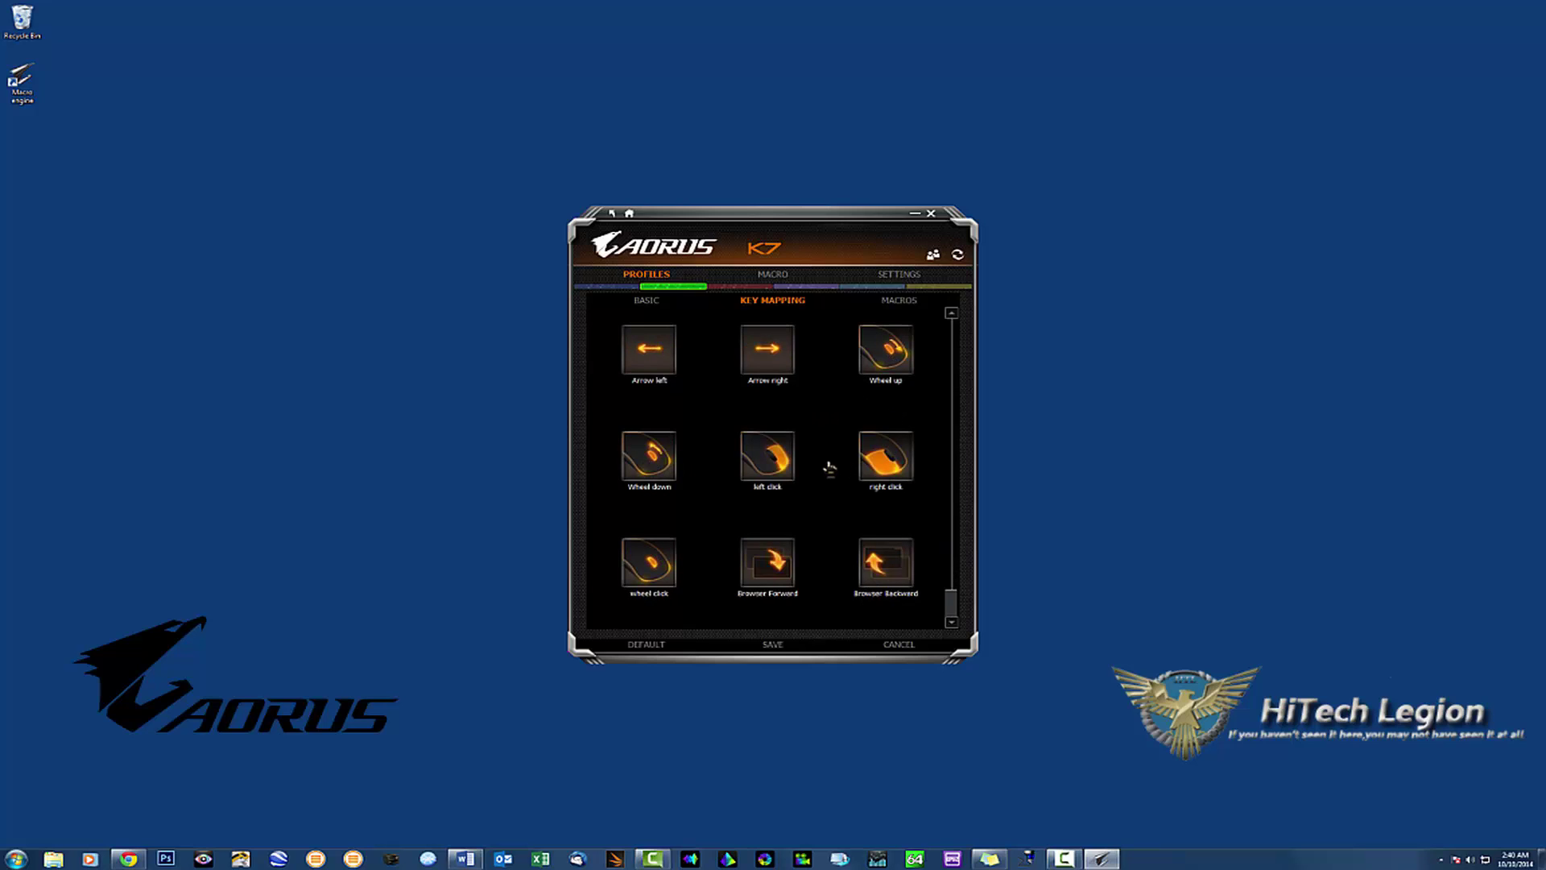
pyautogui.scroll(15, 811, 470)
pyautogui.scroll(3, 829, 467)
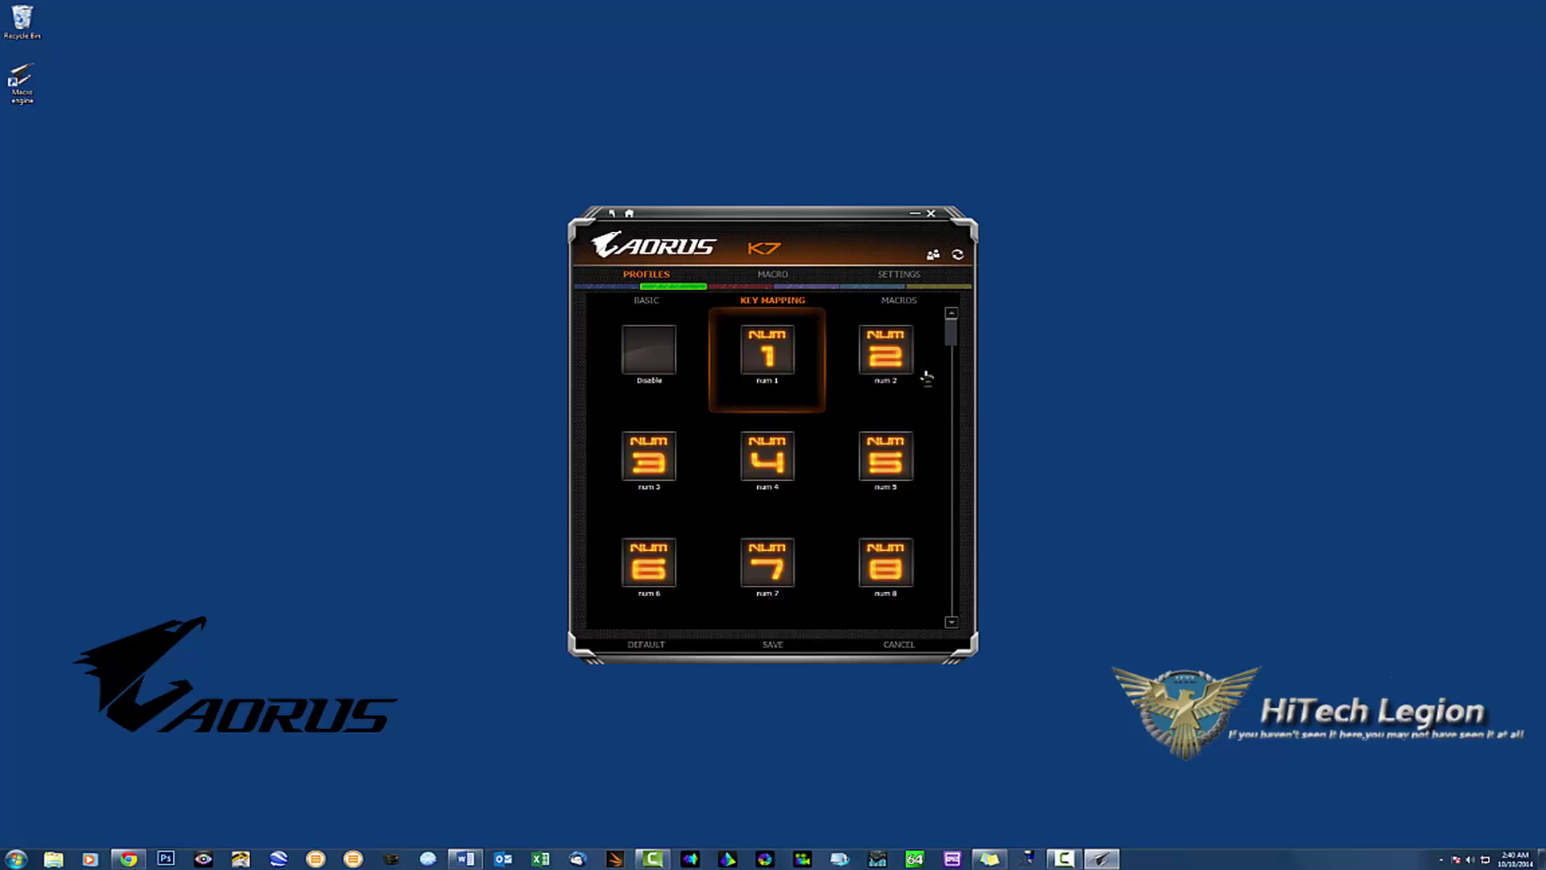
pyautogui.click(880, 357)
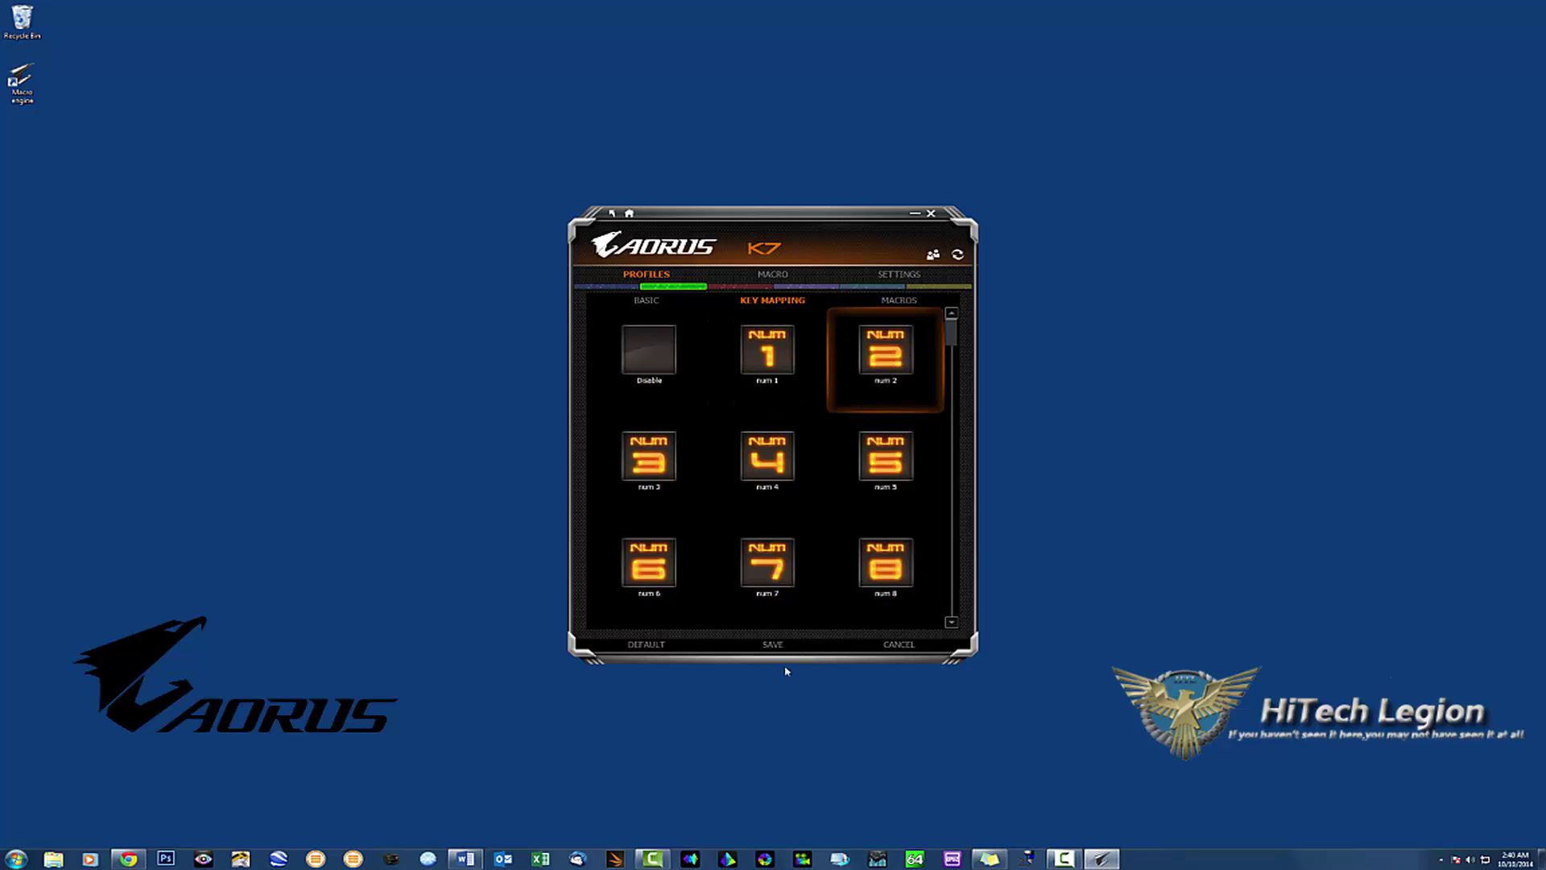
pyautogui.click(769, 644)
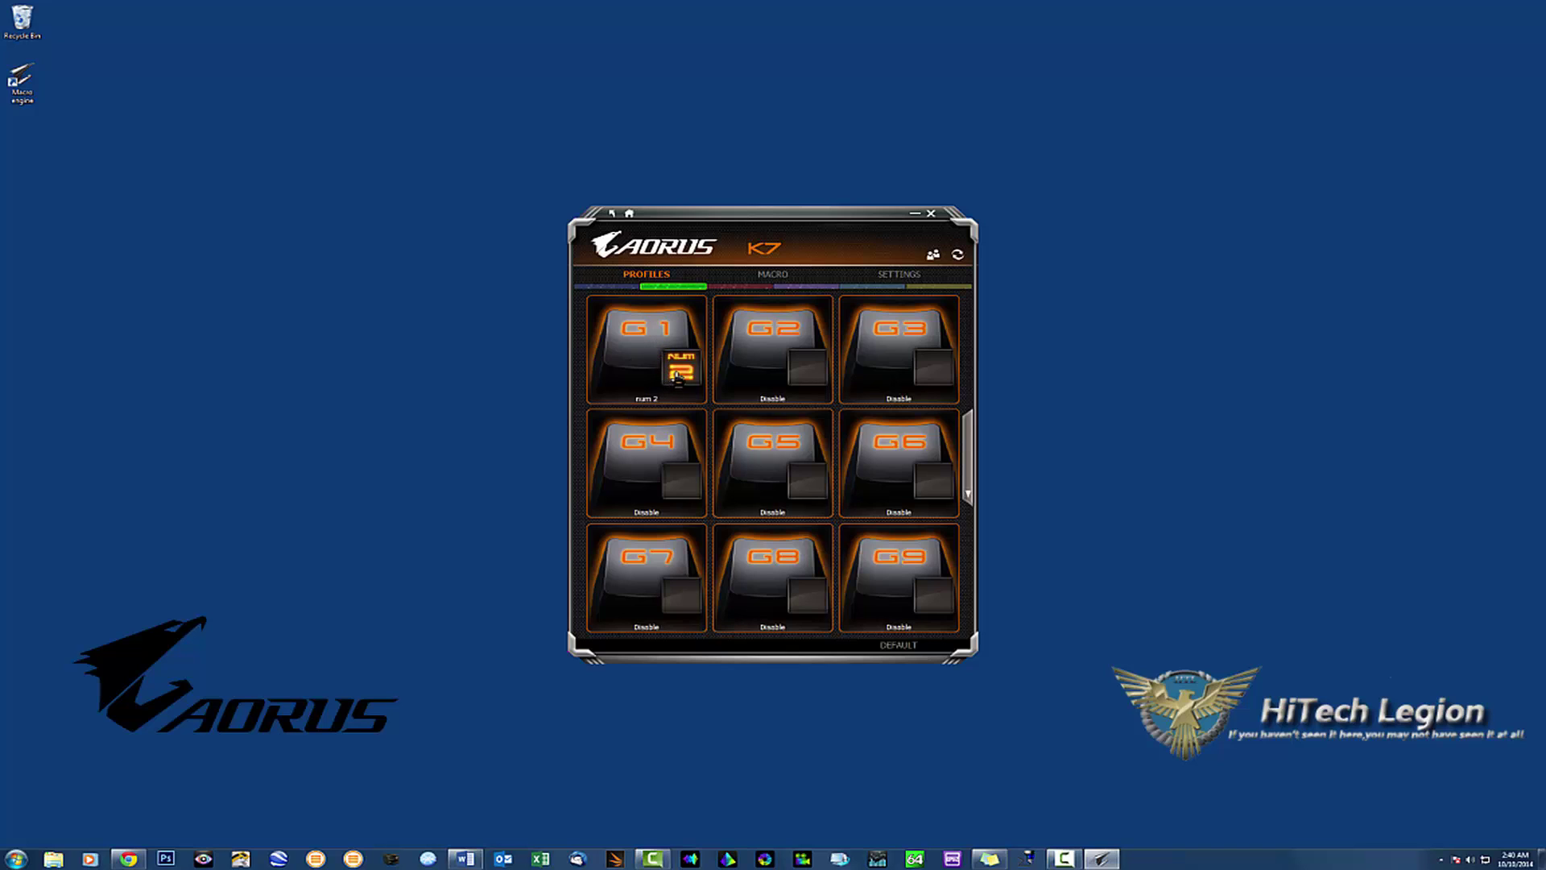
# Map the G2 key to Enter
pyautogui.click(814, 378)
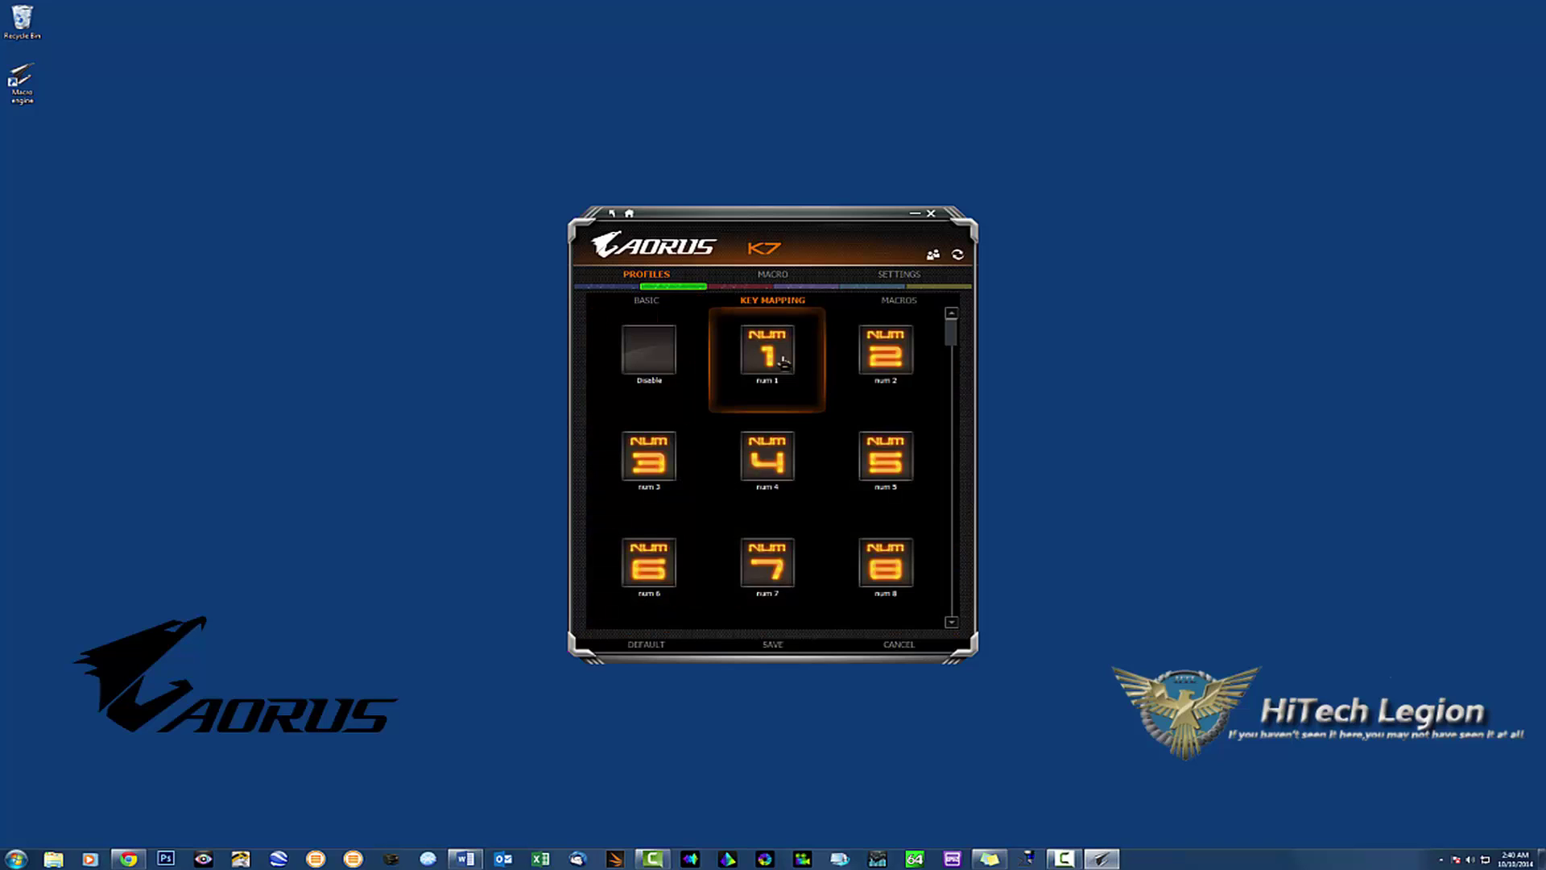
pyautogui.scroll(-3, 828, 506)
pyautogui.scroll(-9, 825, 505)
pyautogui.scroll(5, 813, 505)
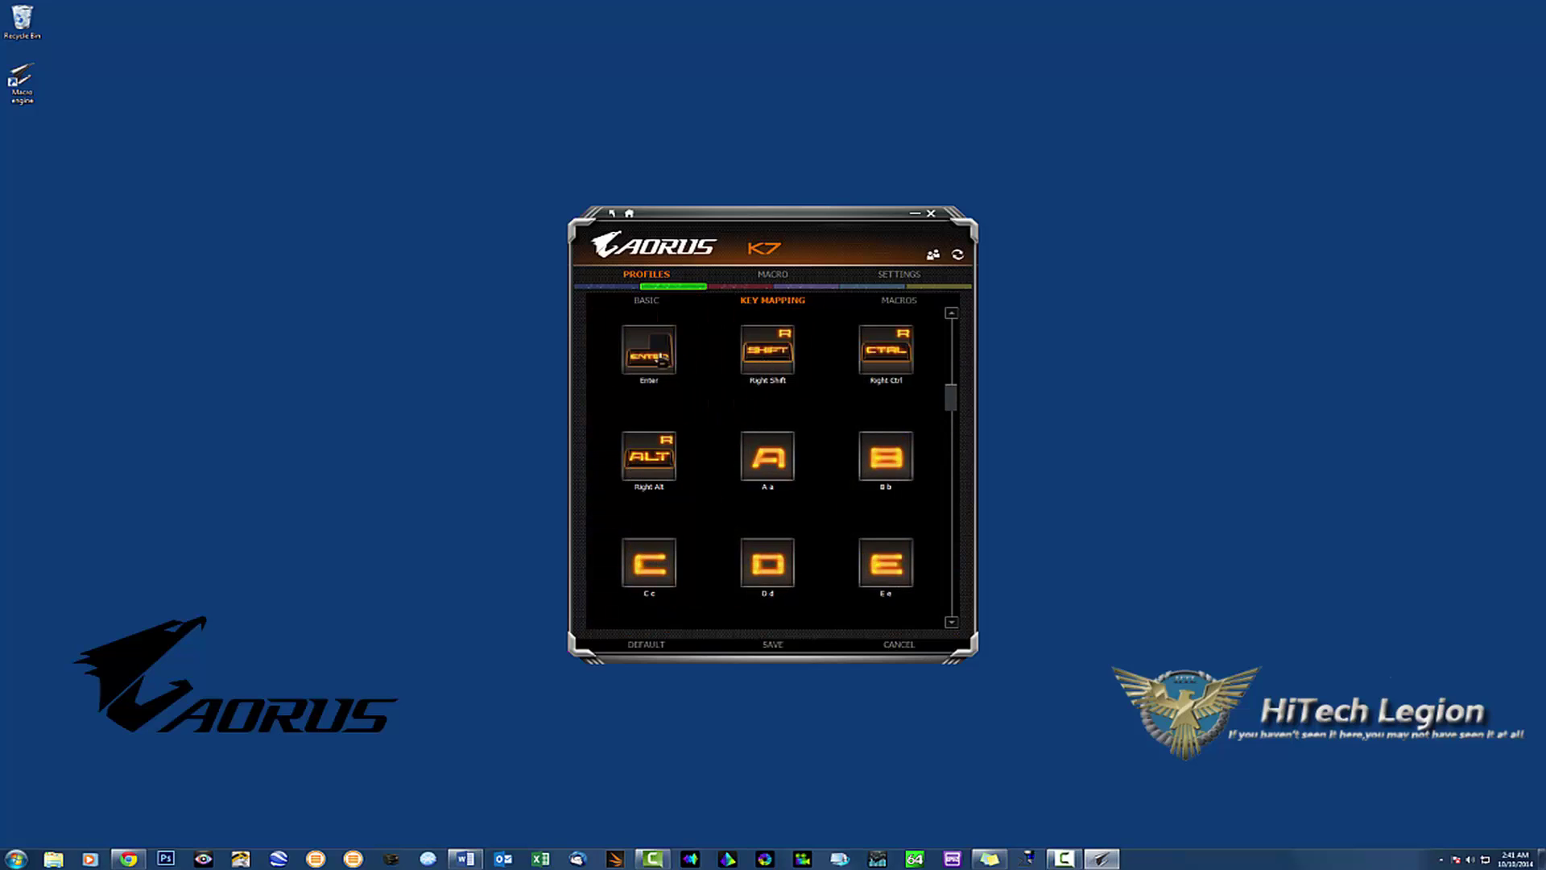
pyautogui.click(632, 357)
pyautogui.click(632, 357)
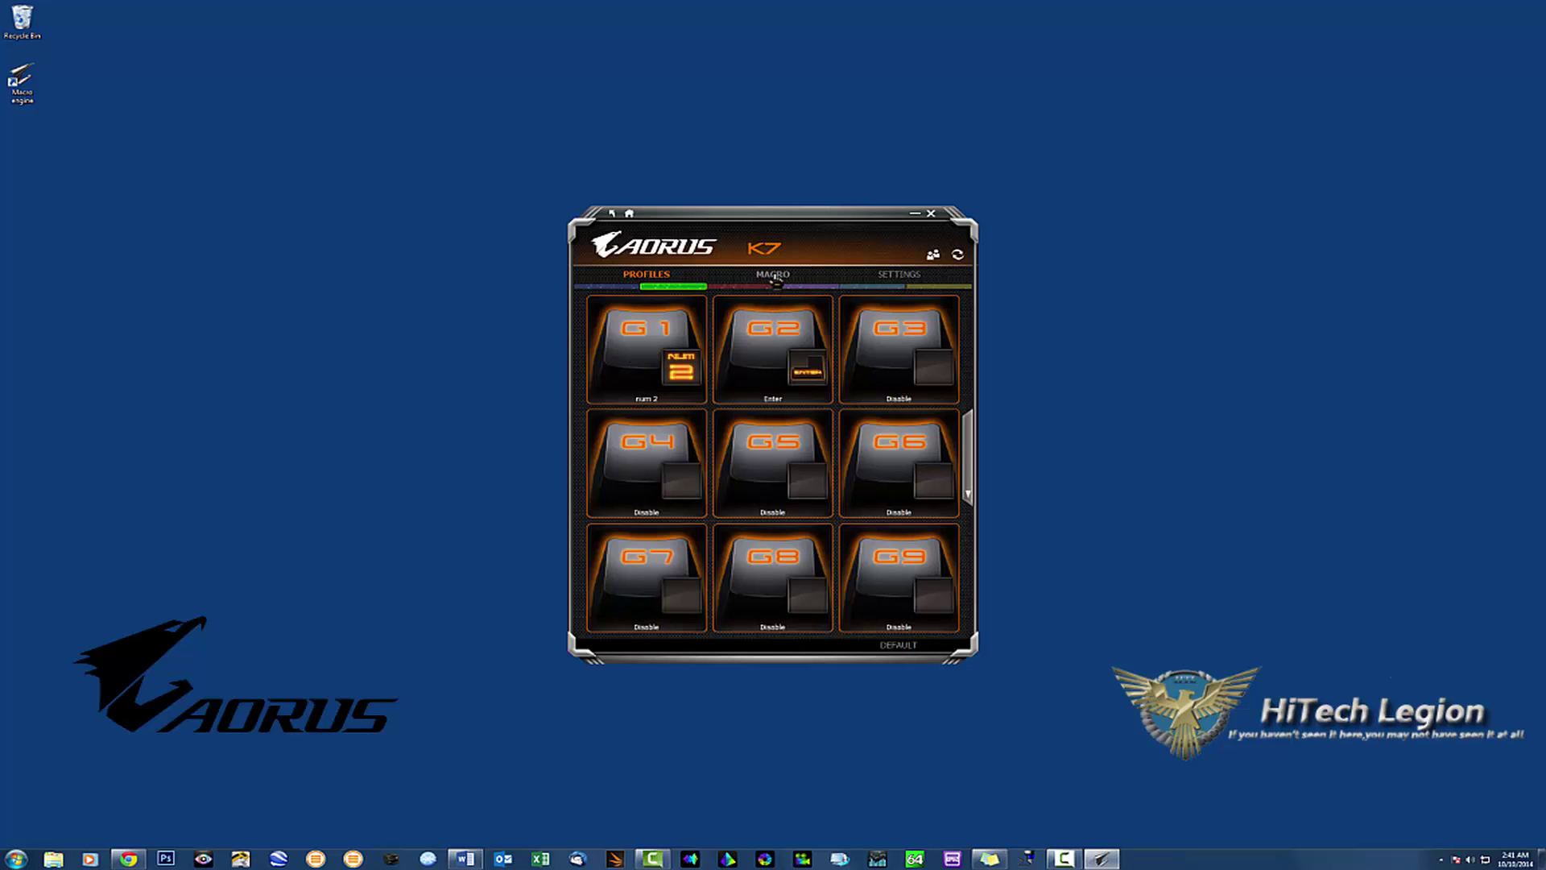
# Map the G3 key to a mouse right click
pyautogui.click(904, 357)
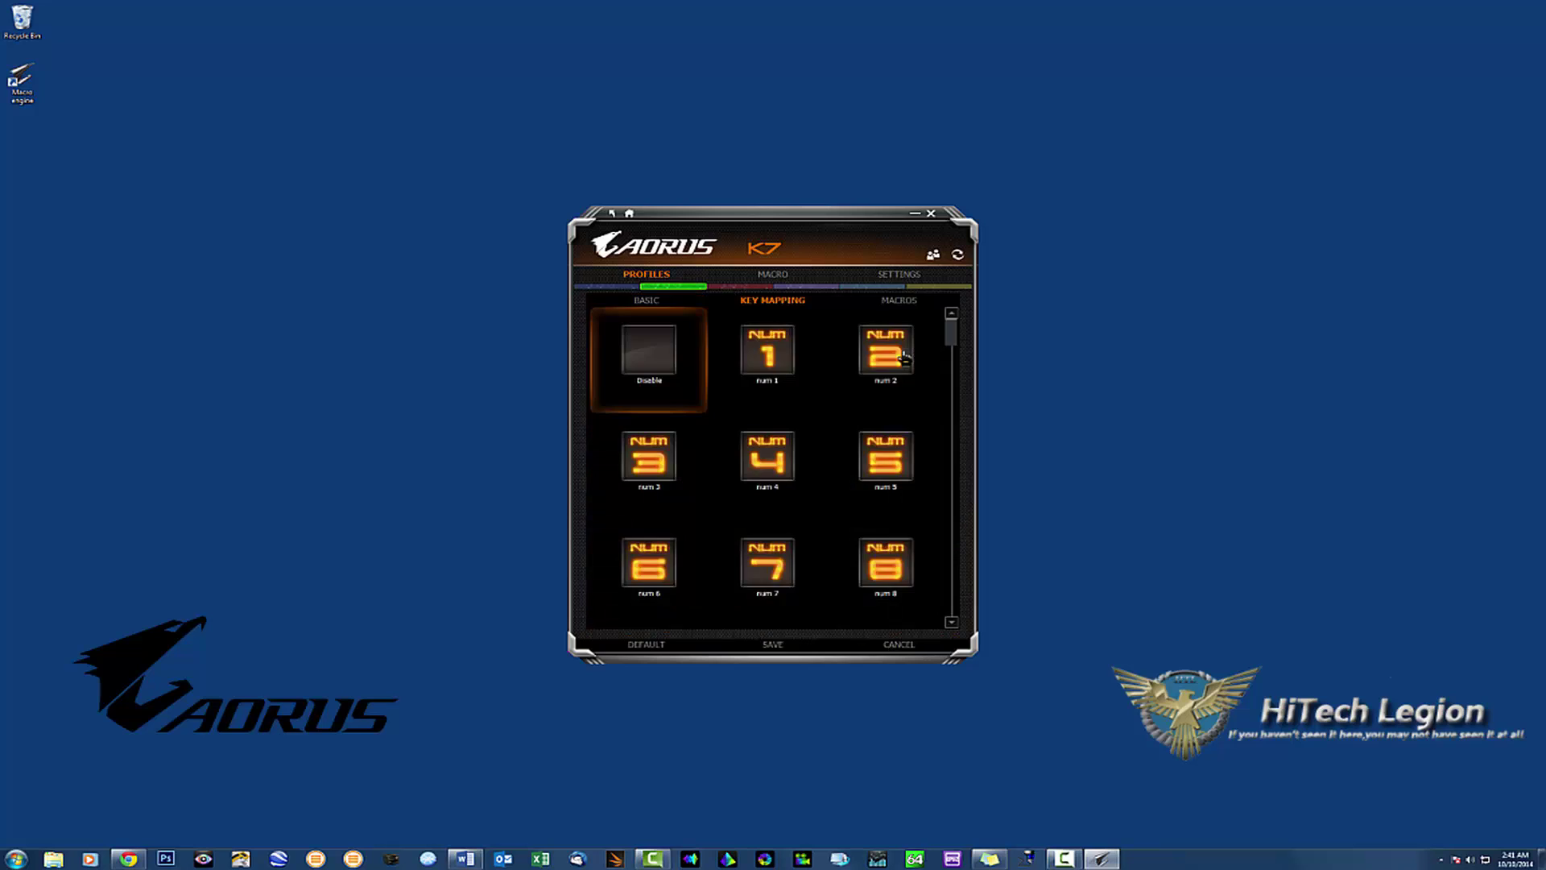
pyautogui.scroll(-15, 805, 437)
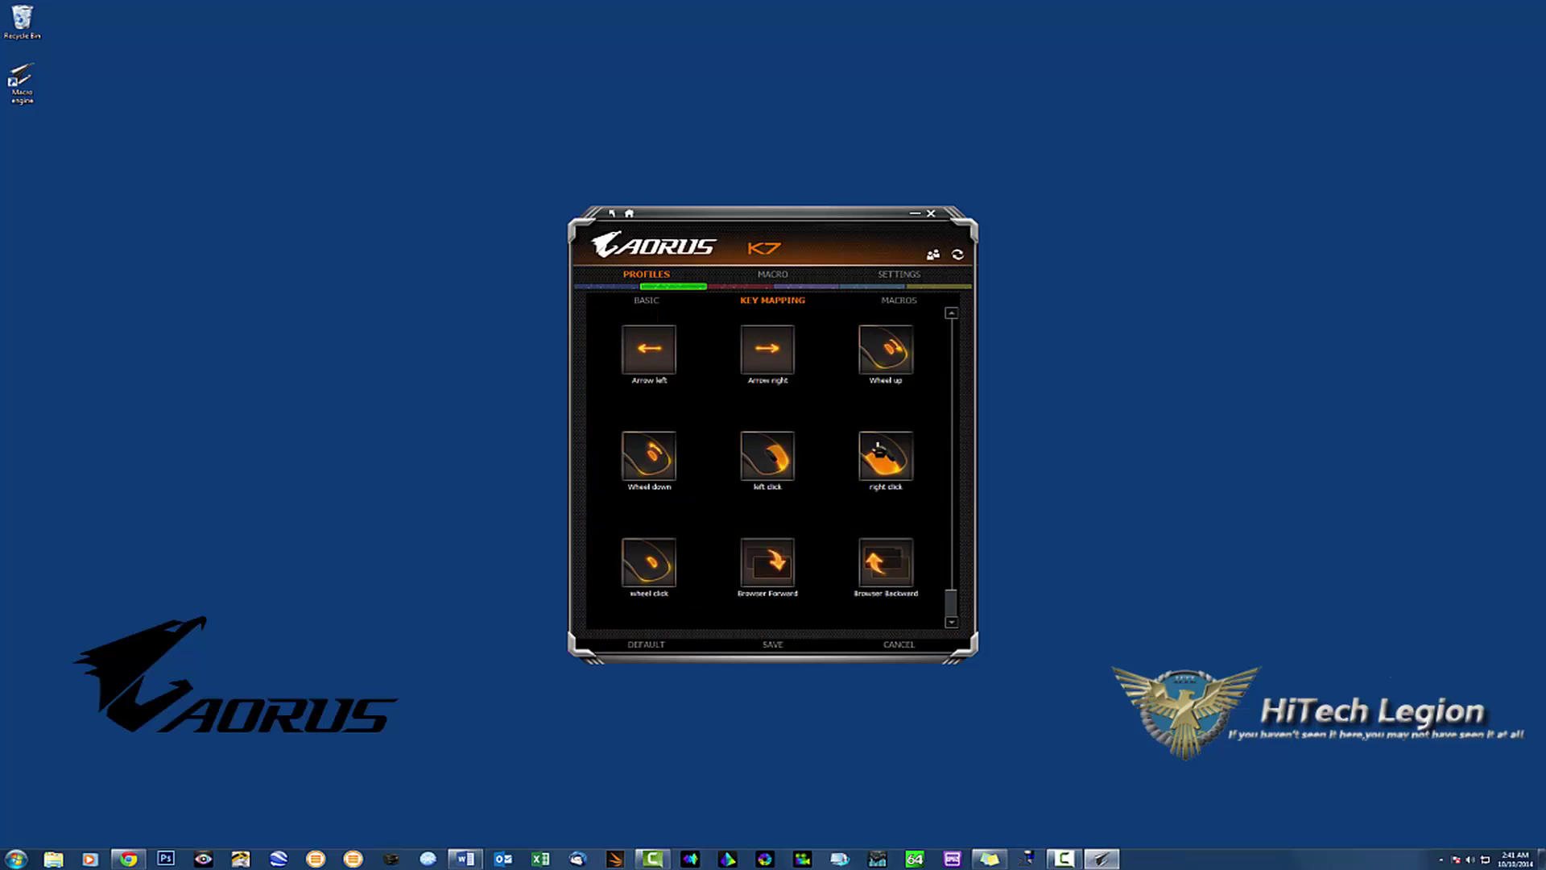
pyautogui.click(882, 453)
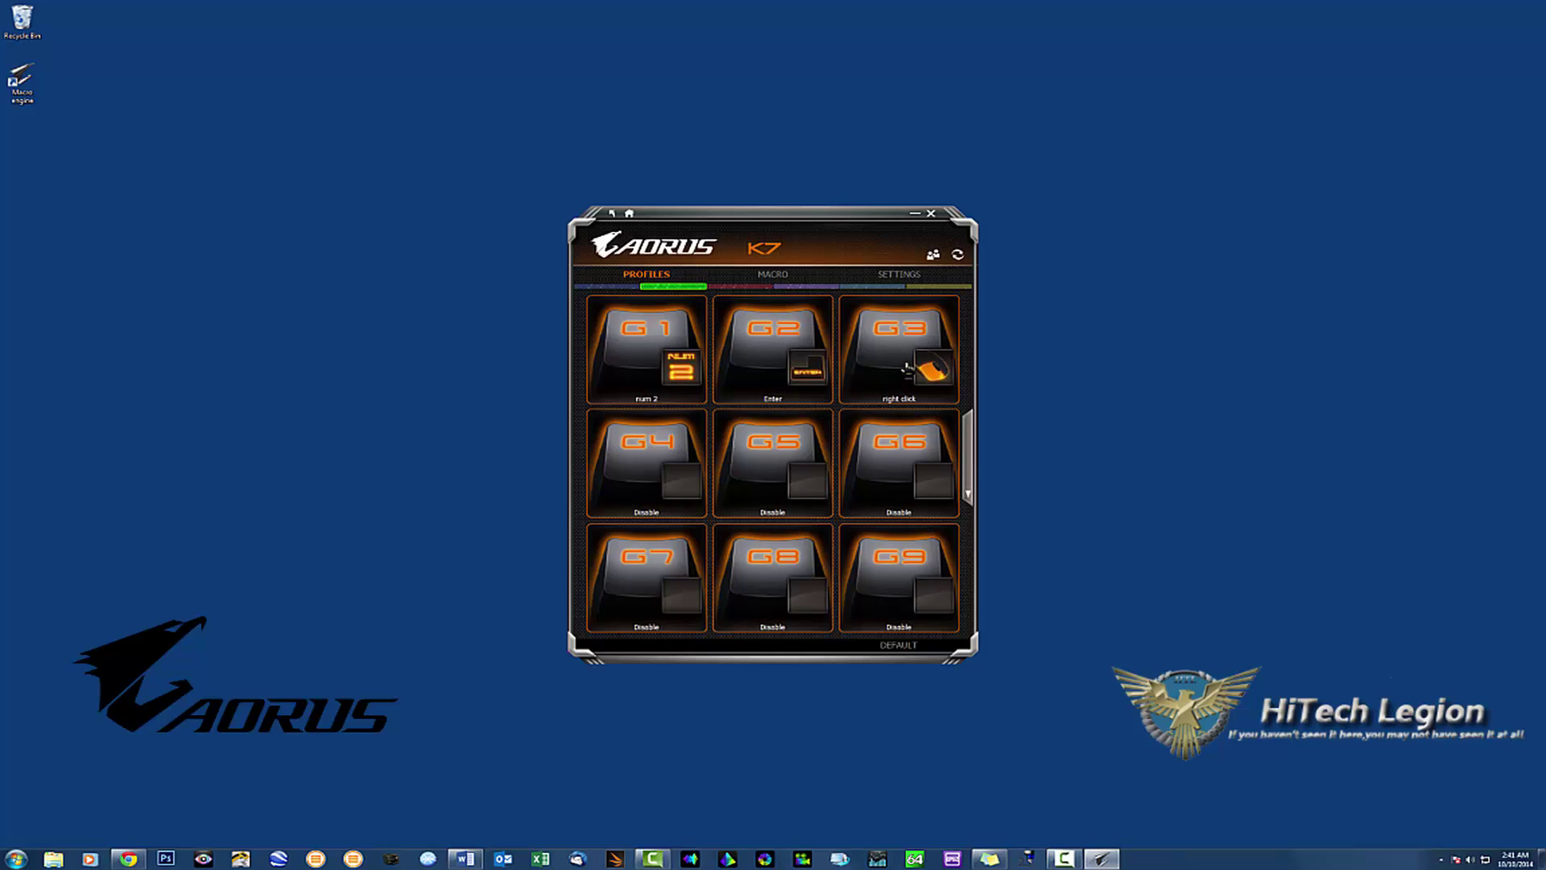
pyautogui.rightClick(506, 319)
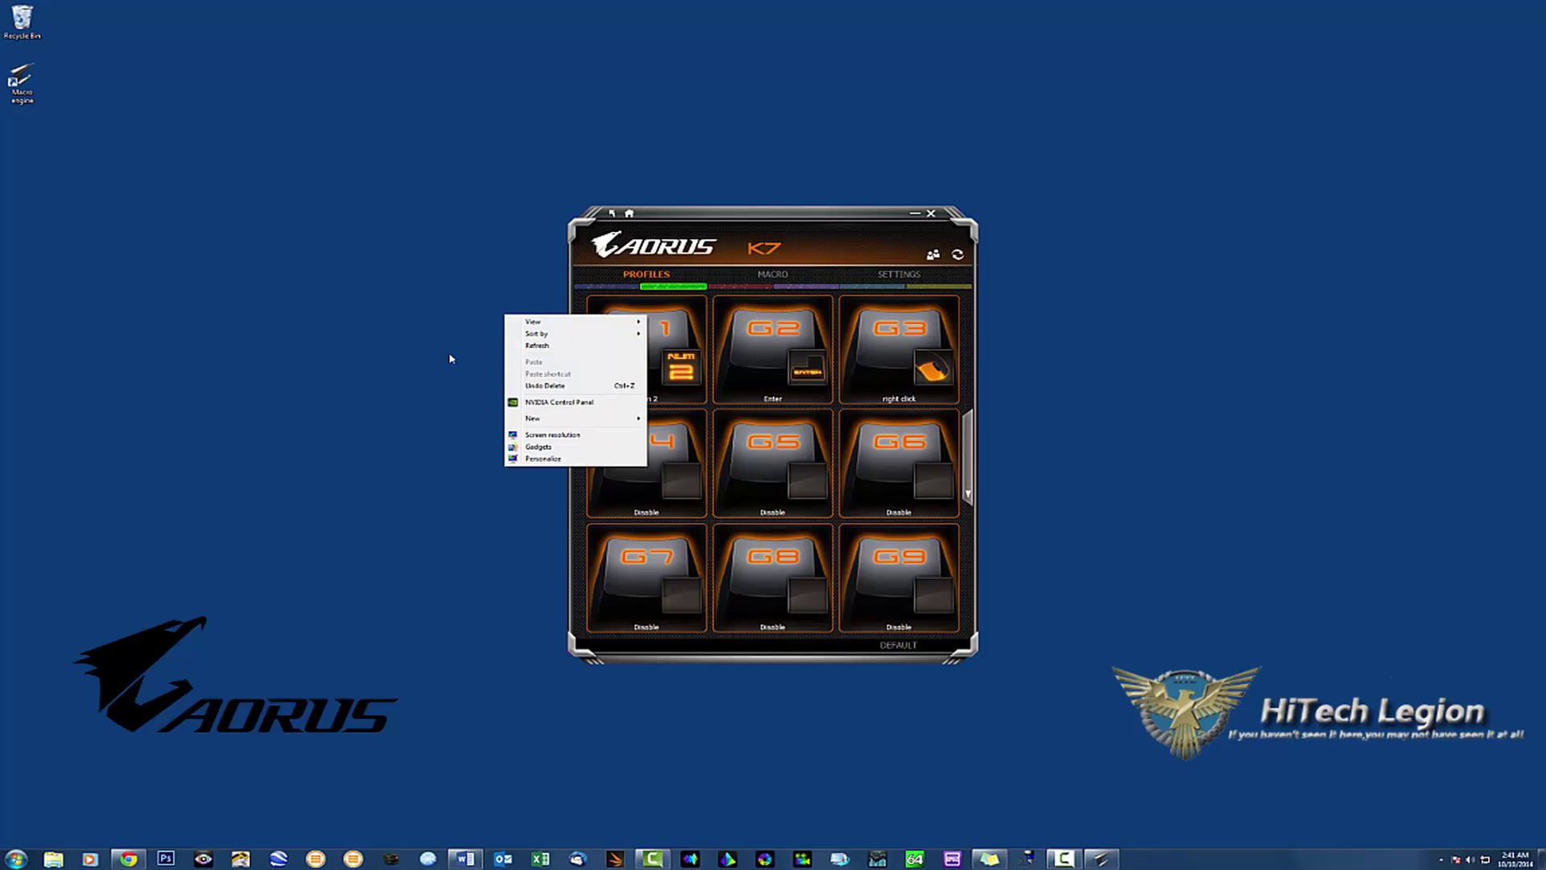
pyautogui.rightClick(410, 358)
pyautogui.rightClick(408, 289)
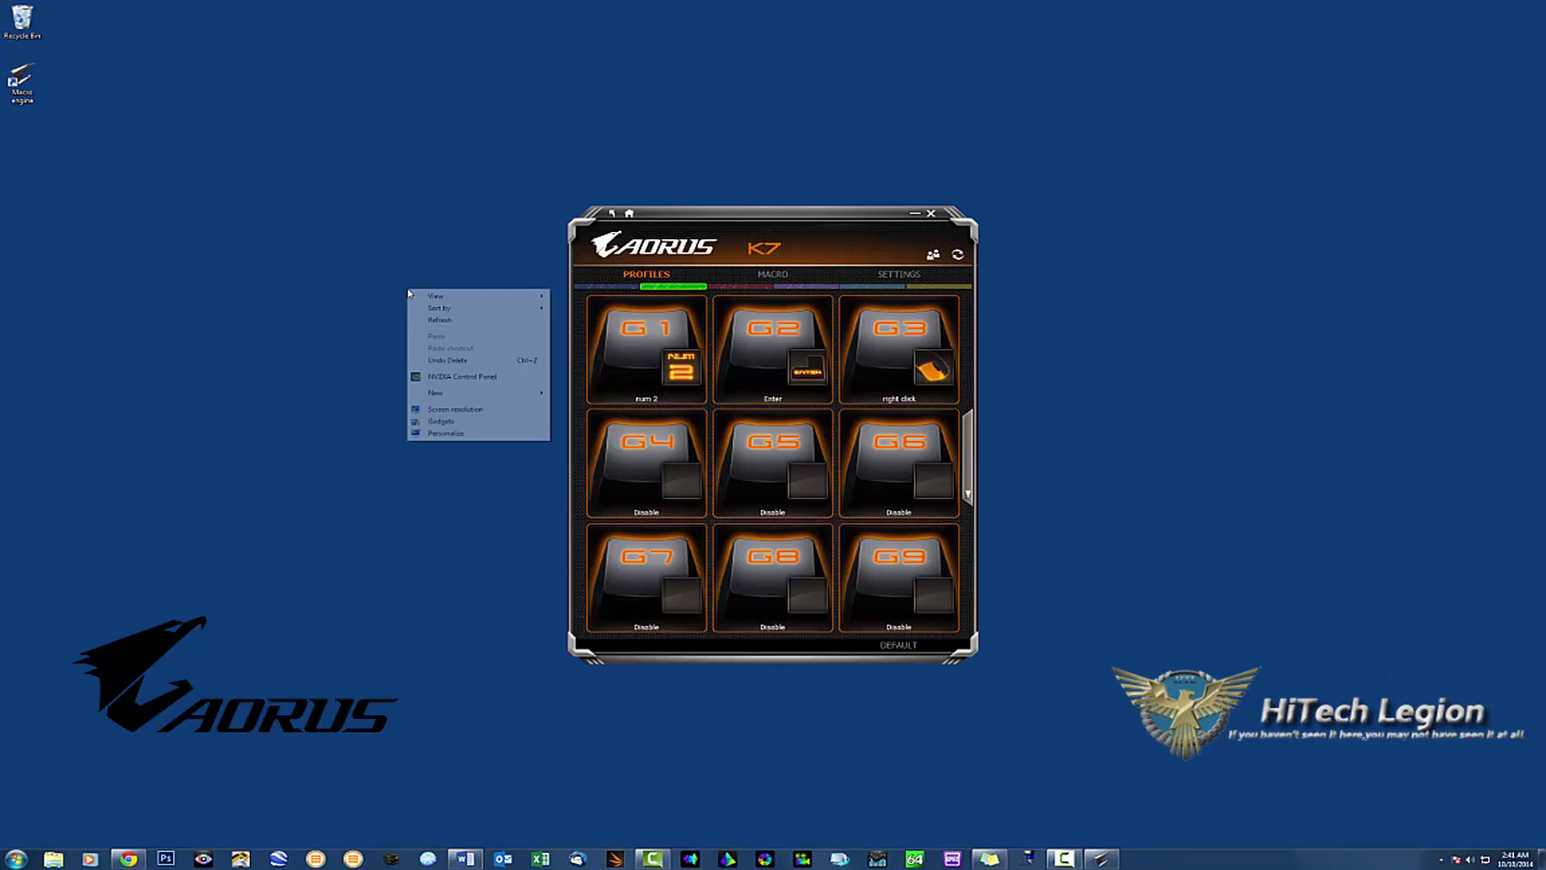
pyautogui.rightClick(361, 310)
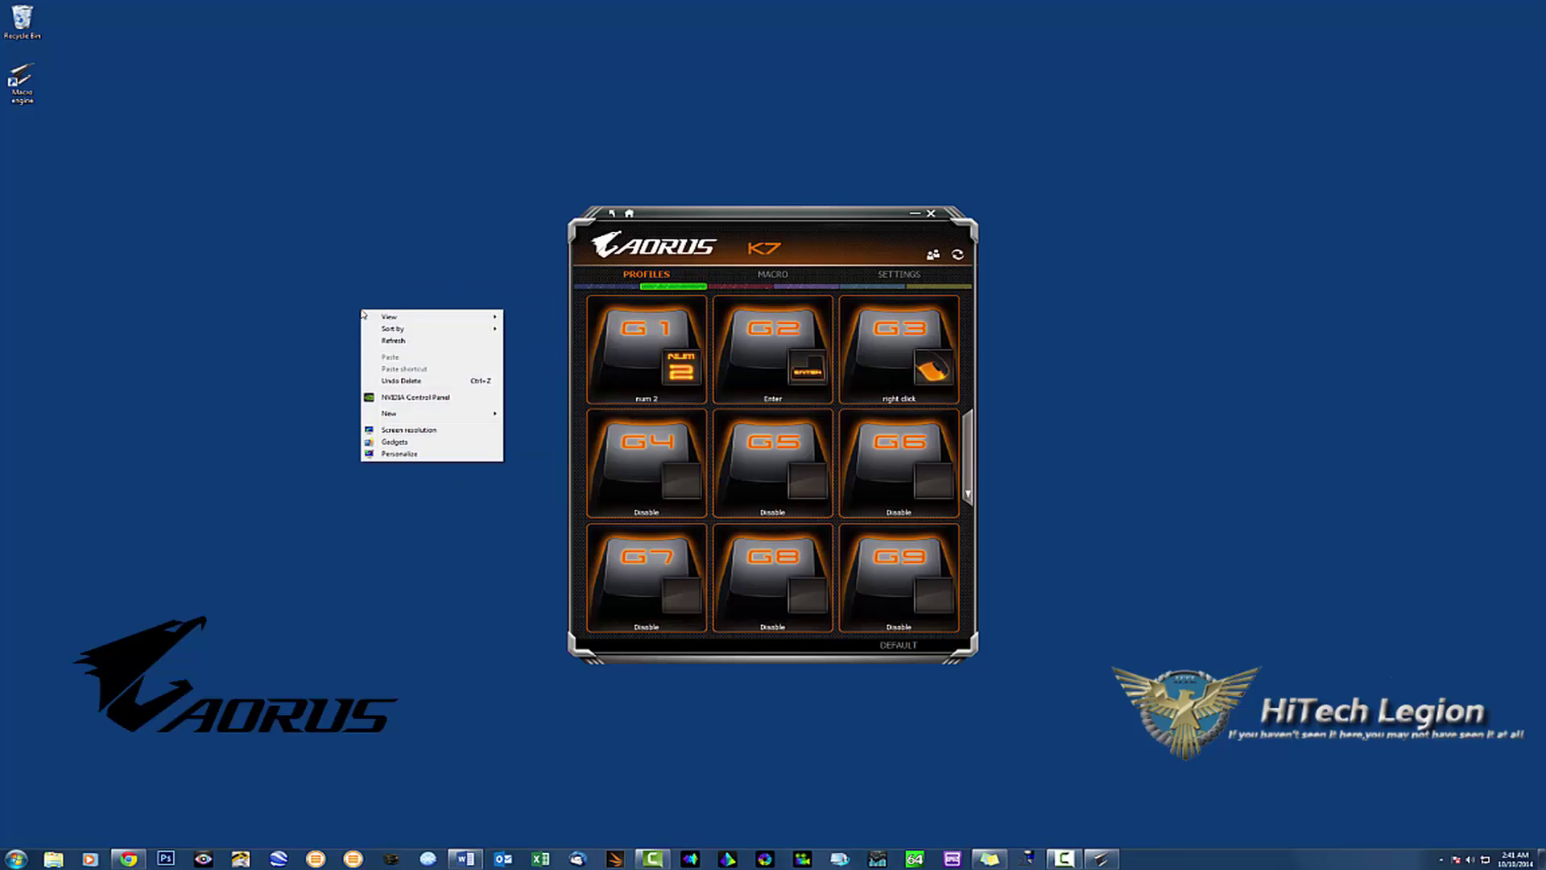
pyautogui.click(769, 354)
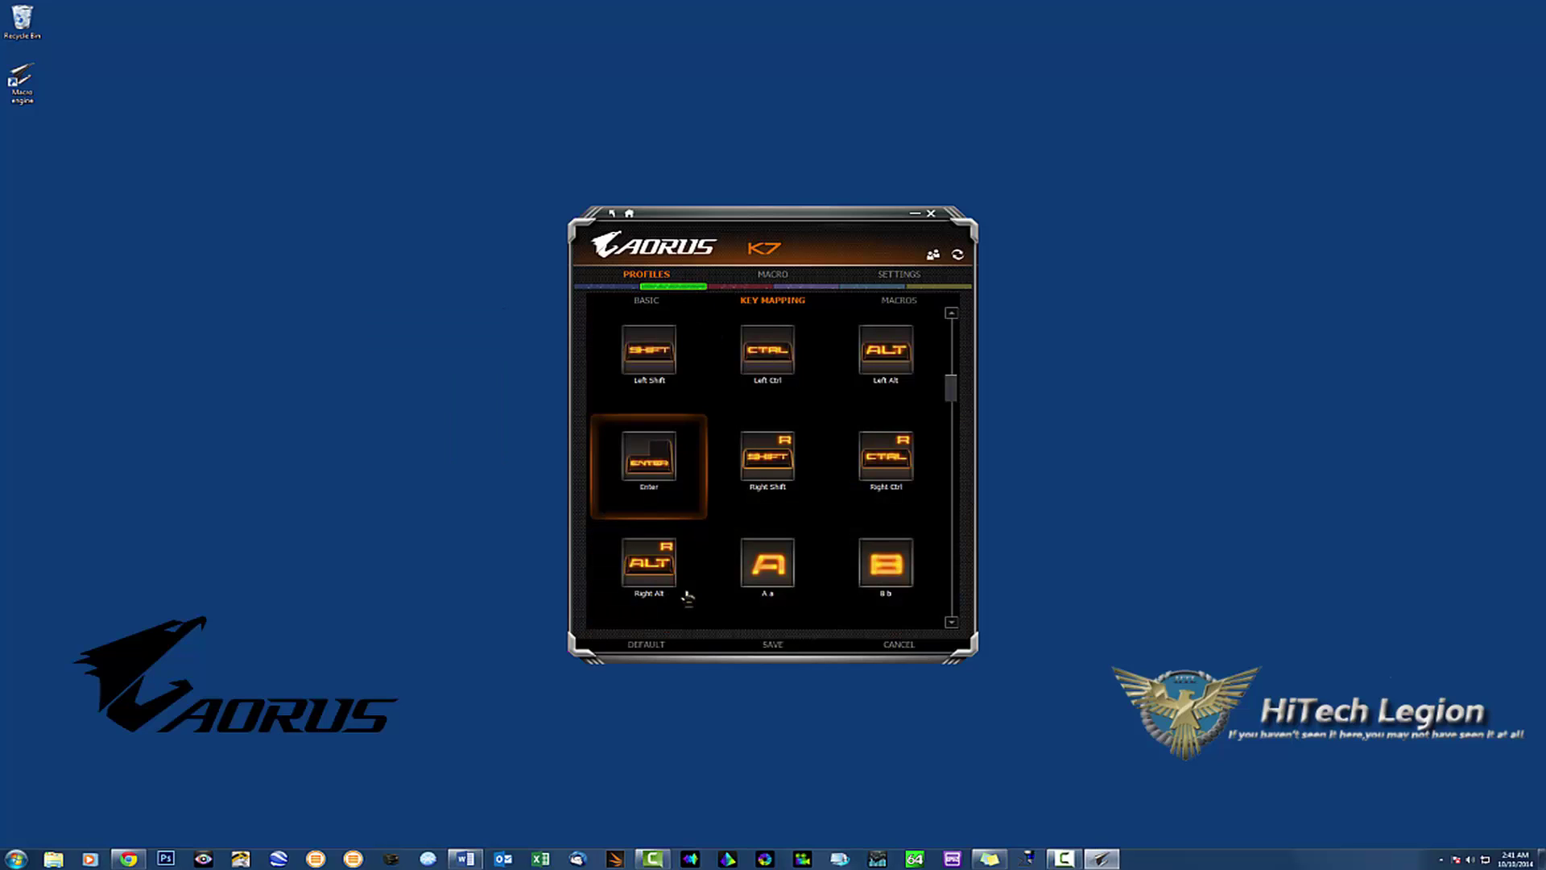
pyautogui.click(612, 214)
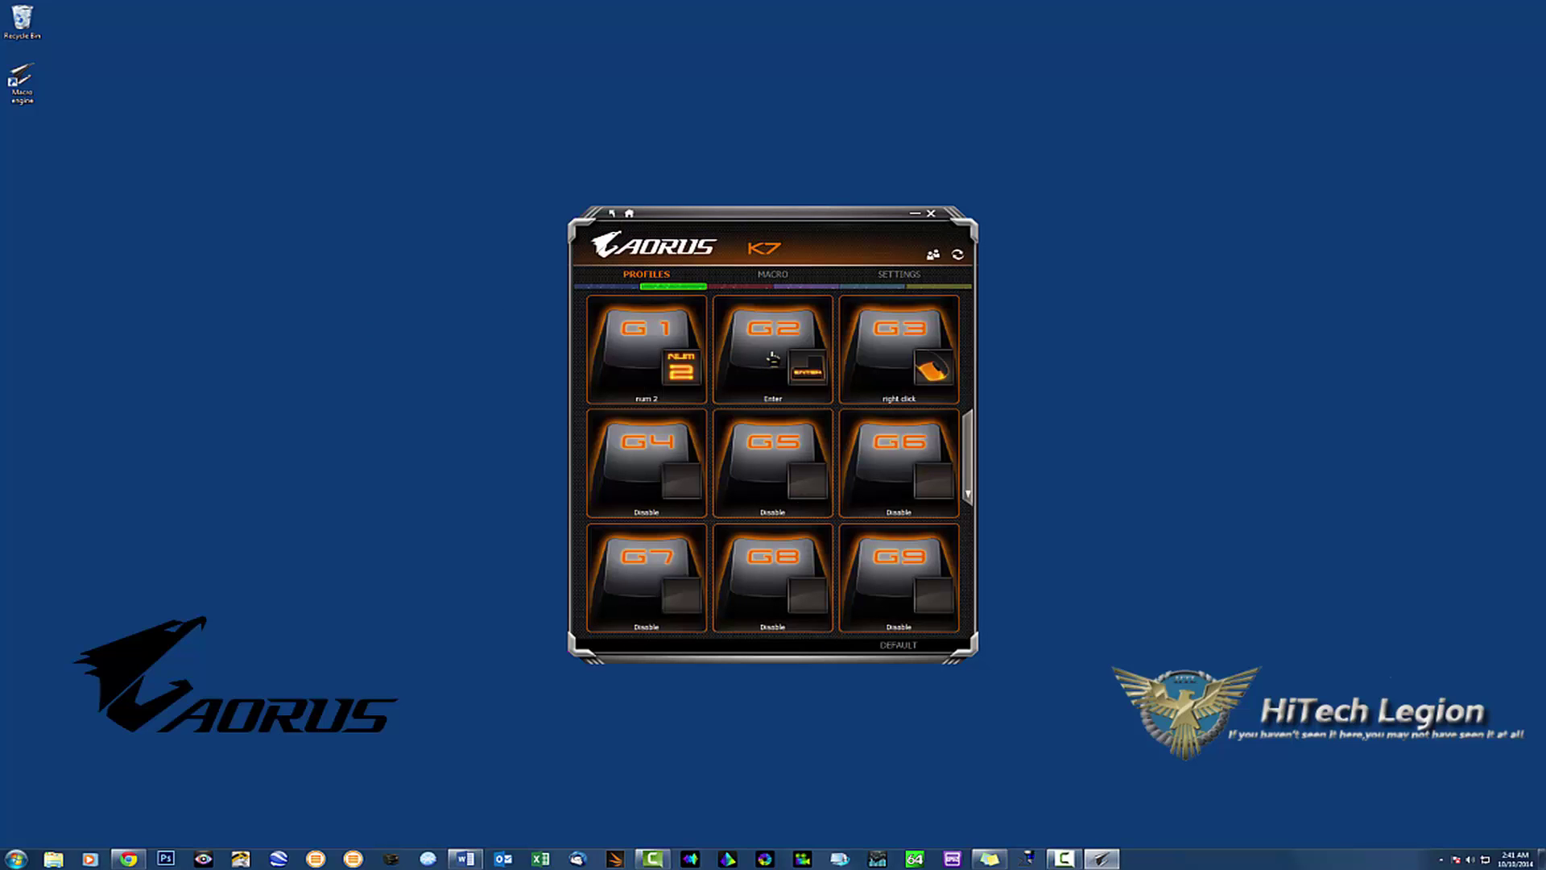
# Open the MACRO tab and scroll slots 1–100 and back, confirming all are empty
pyautogui.click(772, 276)
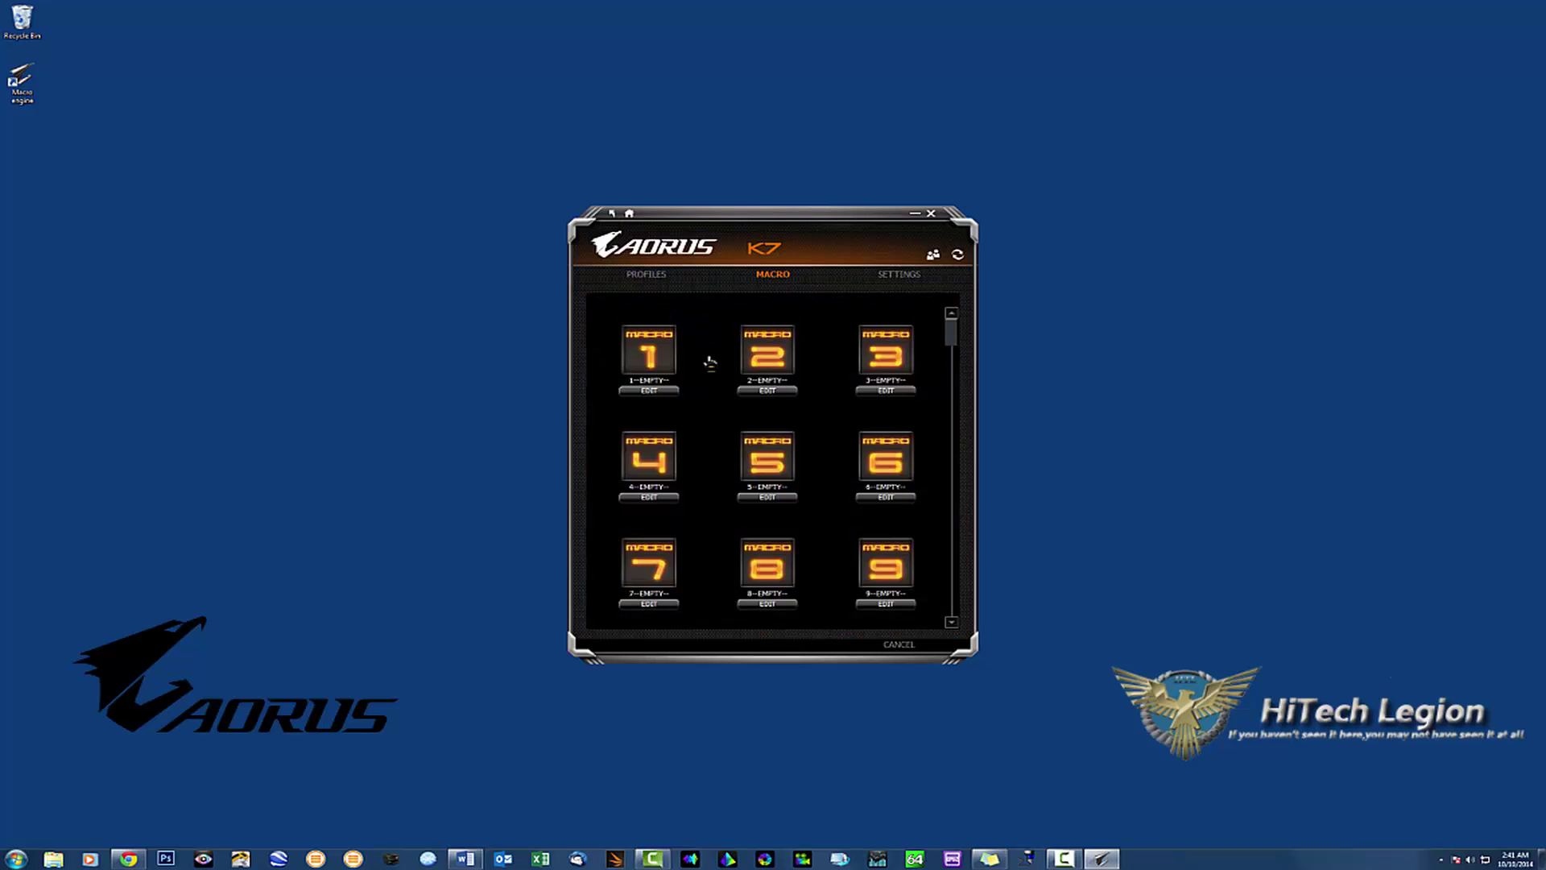
pyautogui.scroll(-4, 704, 365)
pyautogui.scroll(-20, 704, 365)
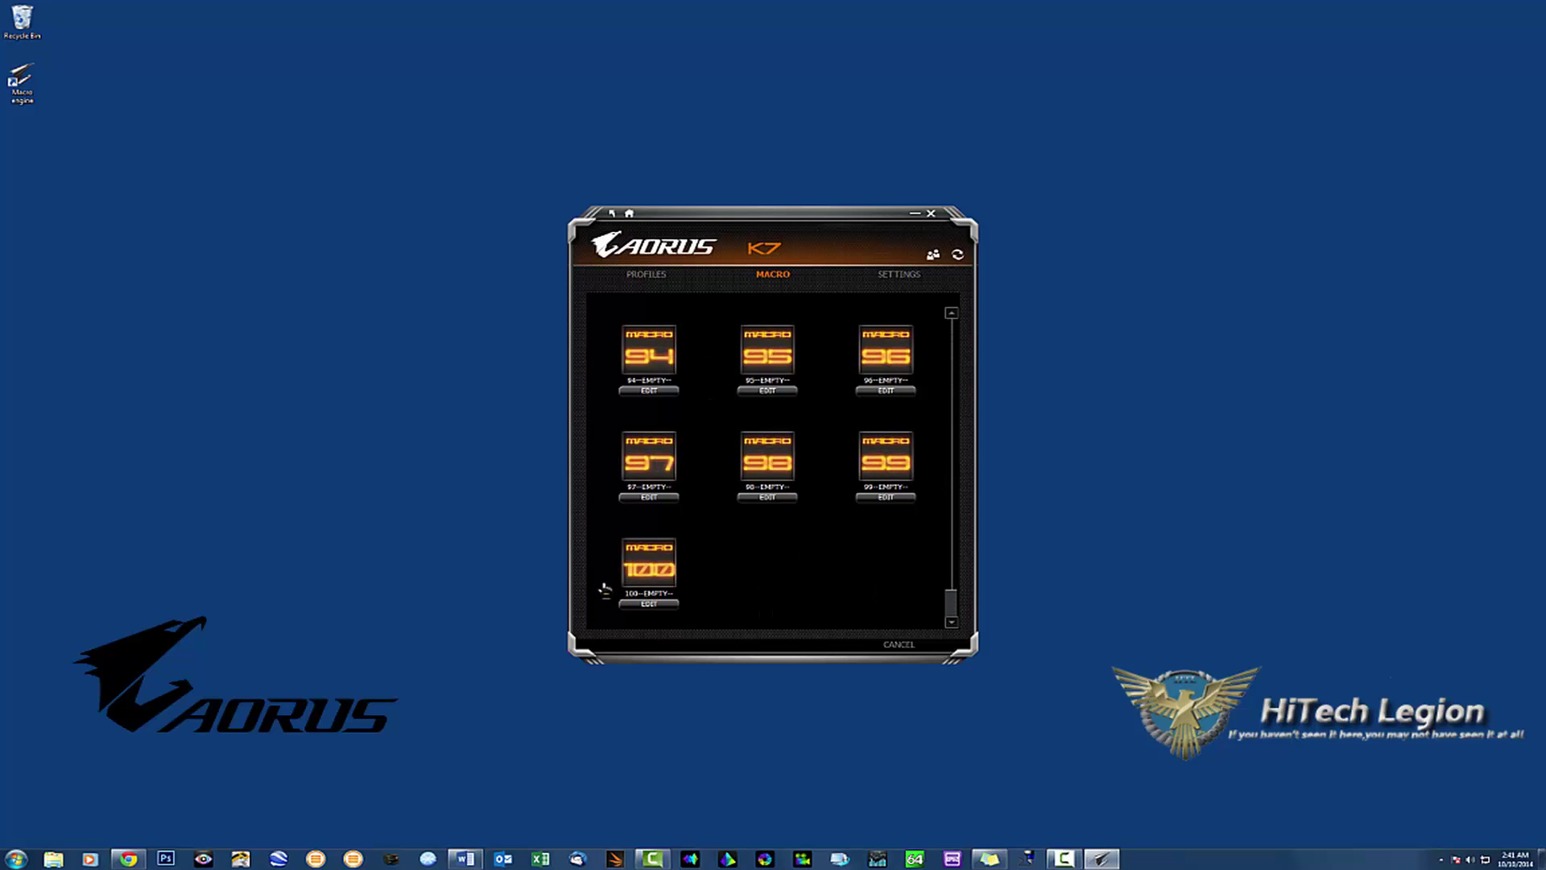
pyautogui.scroll(15, 707, 535)
pyautogui.scroll(16, 708, 531)
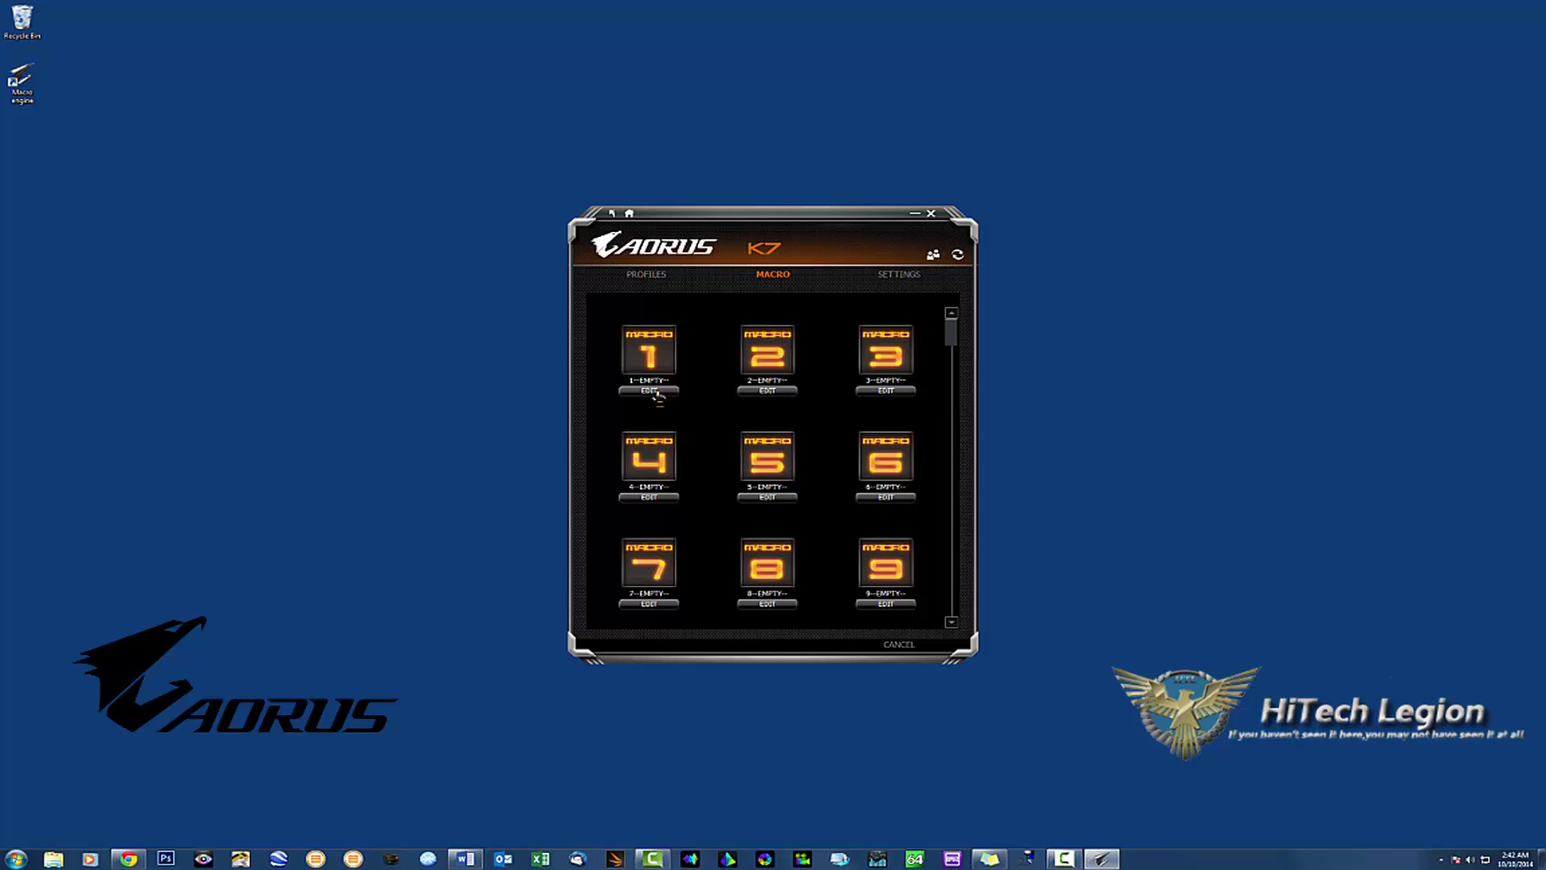
# Open Macro 1's editor and cycle the recording mode back to Keyboard and Mouse and Point
pyautogui.click(657, 392)
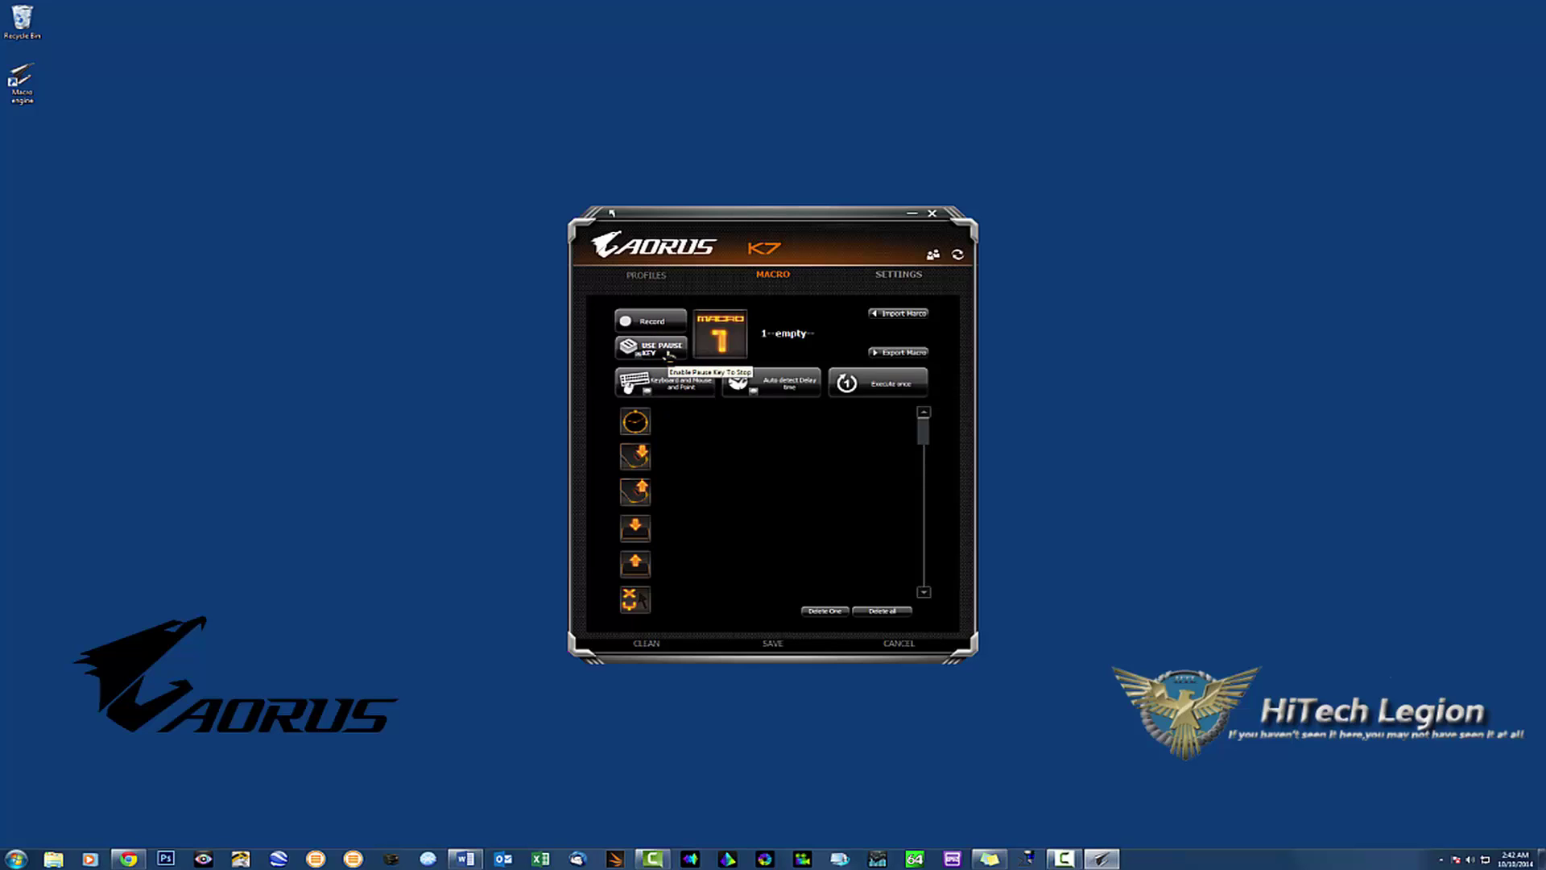
pyautogui.click(688, 392)
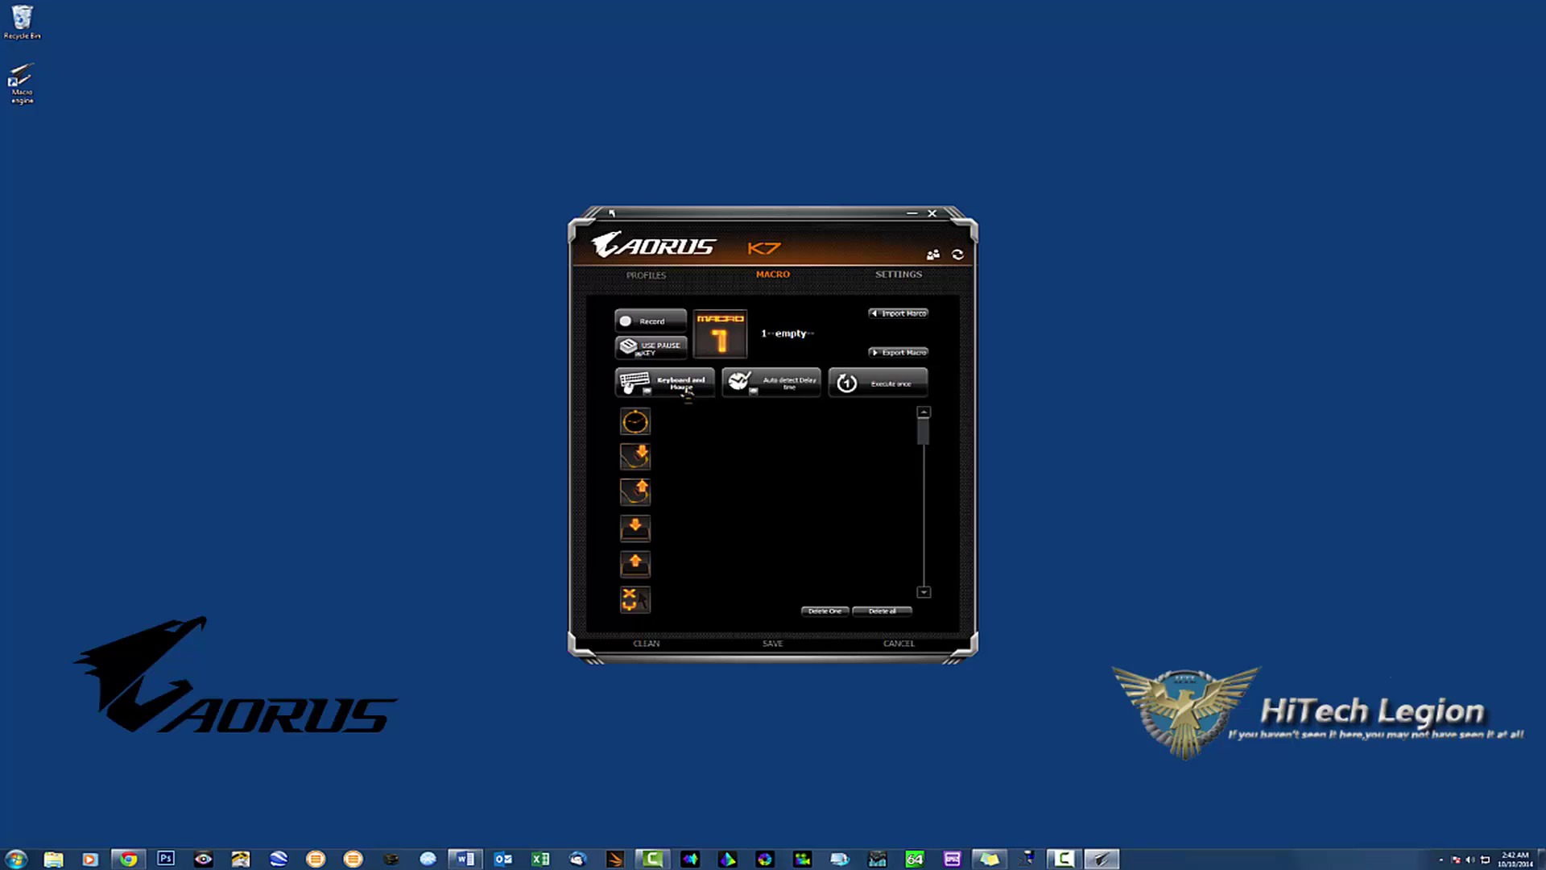
pyautogui.click(686, 393)
pyautogui.click(683, 393)
pyautogui.click(683, 393)
pyautogui.click(683, 393)
# Try a 1 ms fixed delay, then revert to Auto detect Delay time
pyautogui.click(790, 385)
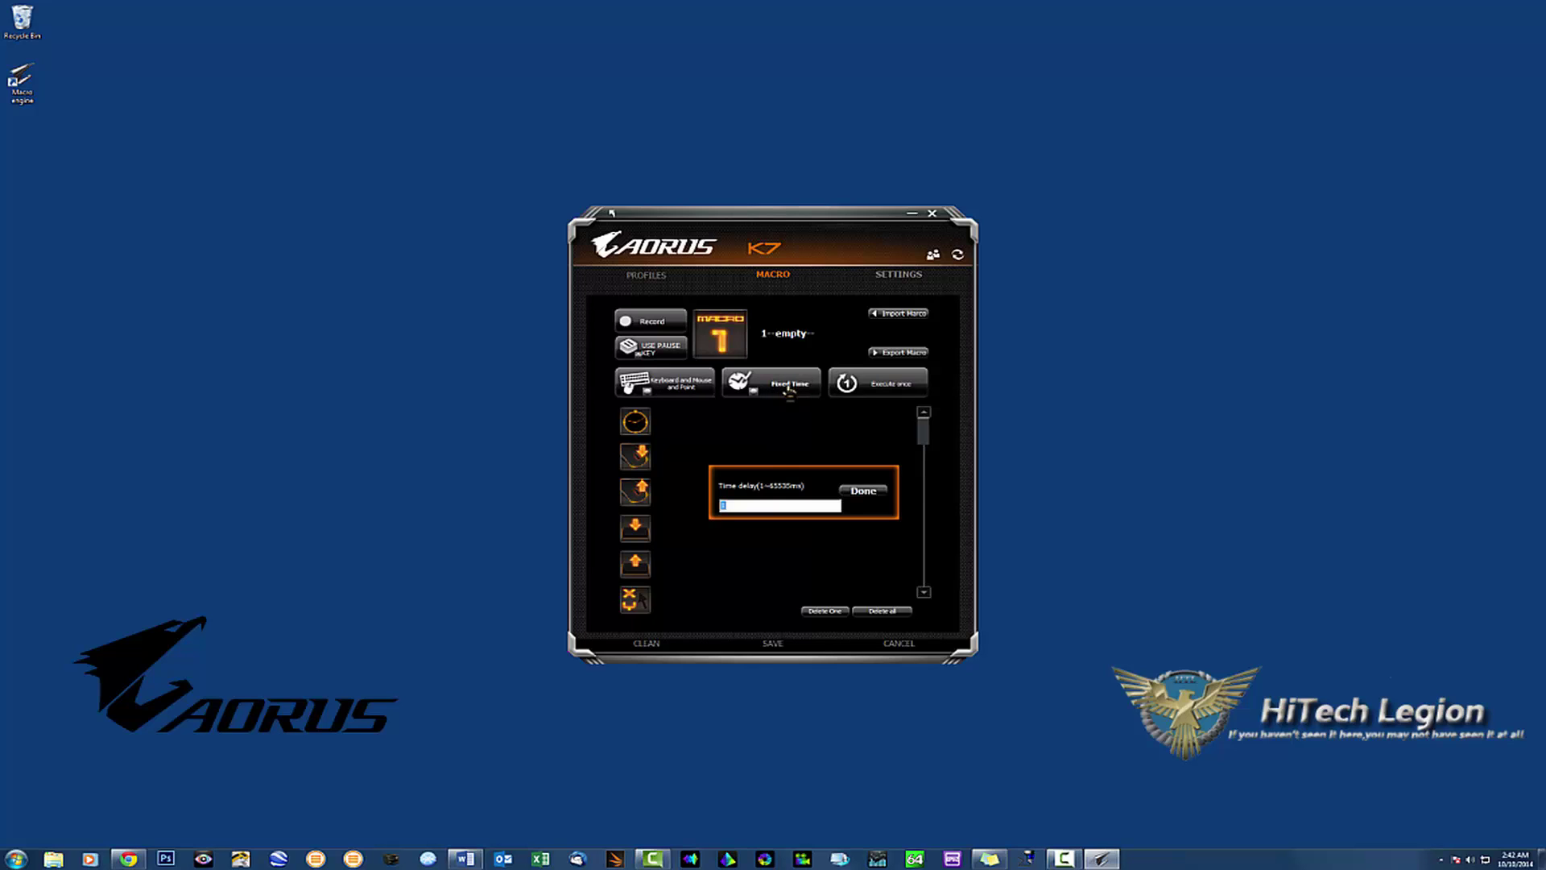
pyautogui.click(874, 493)
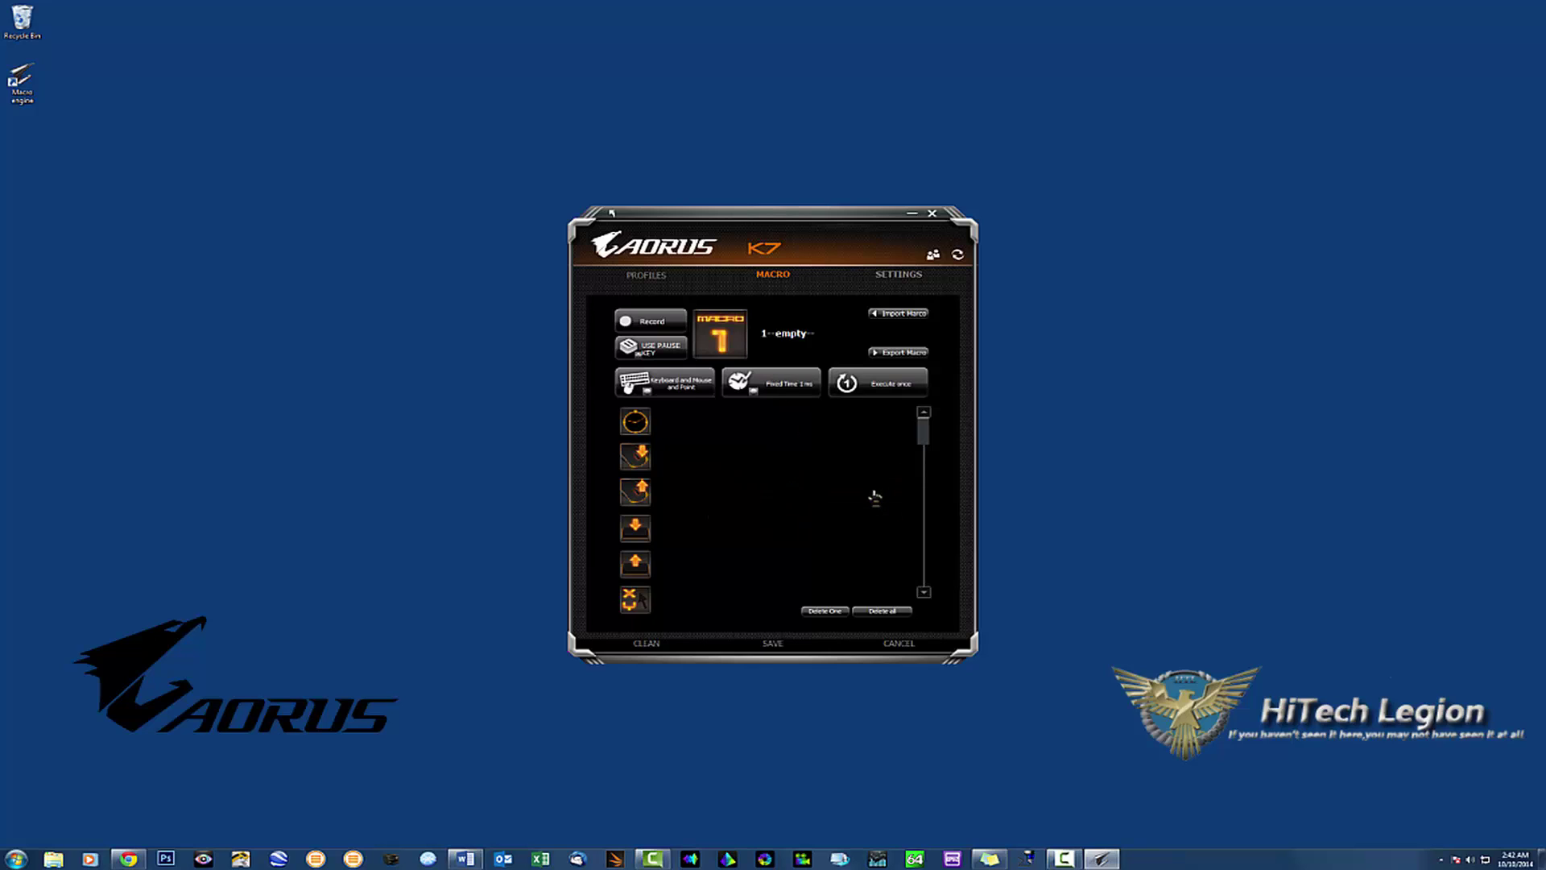
pyautogui.click(790, 388)
# Cycle the execution mode through Loop and Fire Mode, ending on Execute once
pyautogui.click(893, 389)
pyautogui.click(891, 390)
pyautogui.click(891, 385)
# Record the keystrokes H, J, K, L into Macro 1, stop with Pause, and review the captured events
pyautogui.click(650, 320)
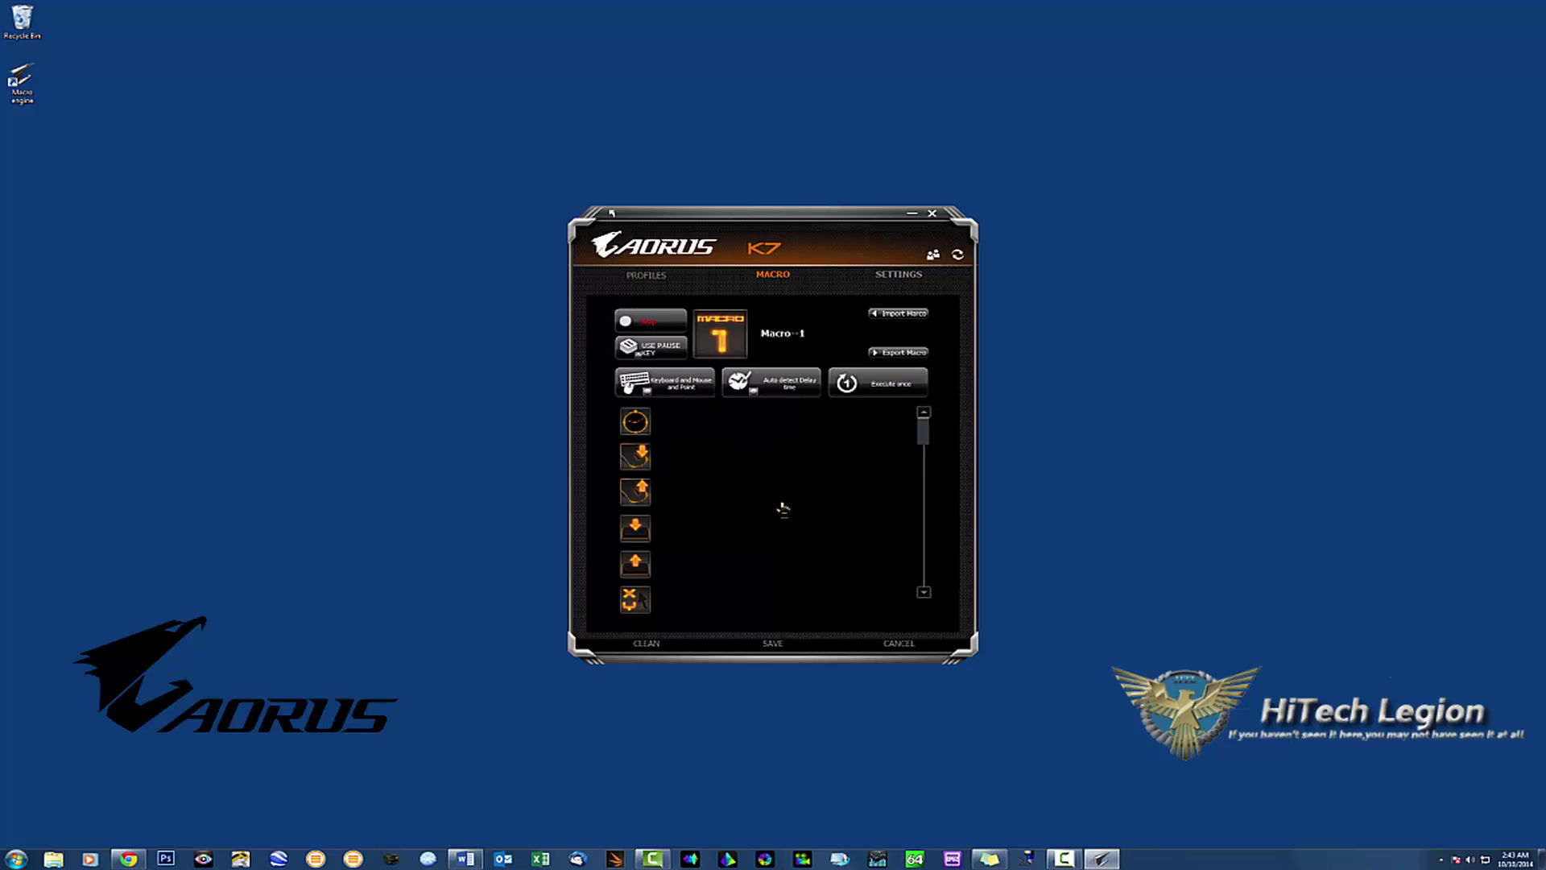
pyautogui.press('h')
pyautogui.press('j')
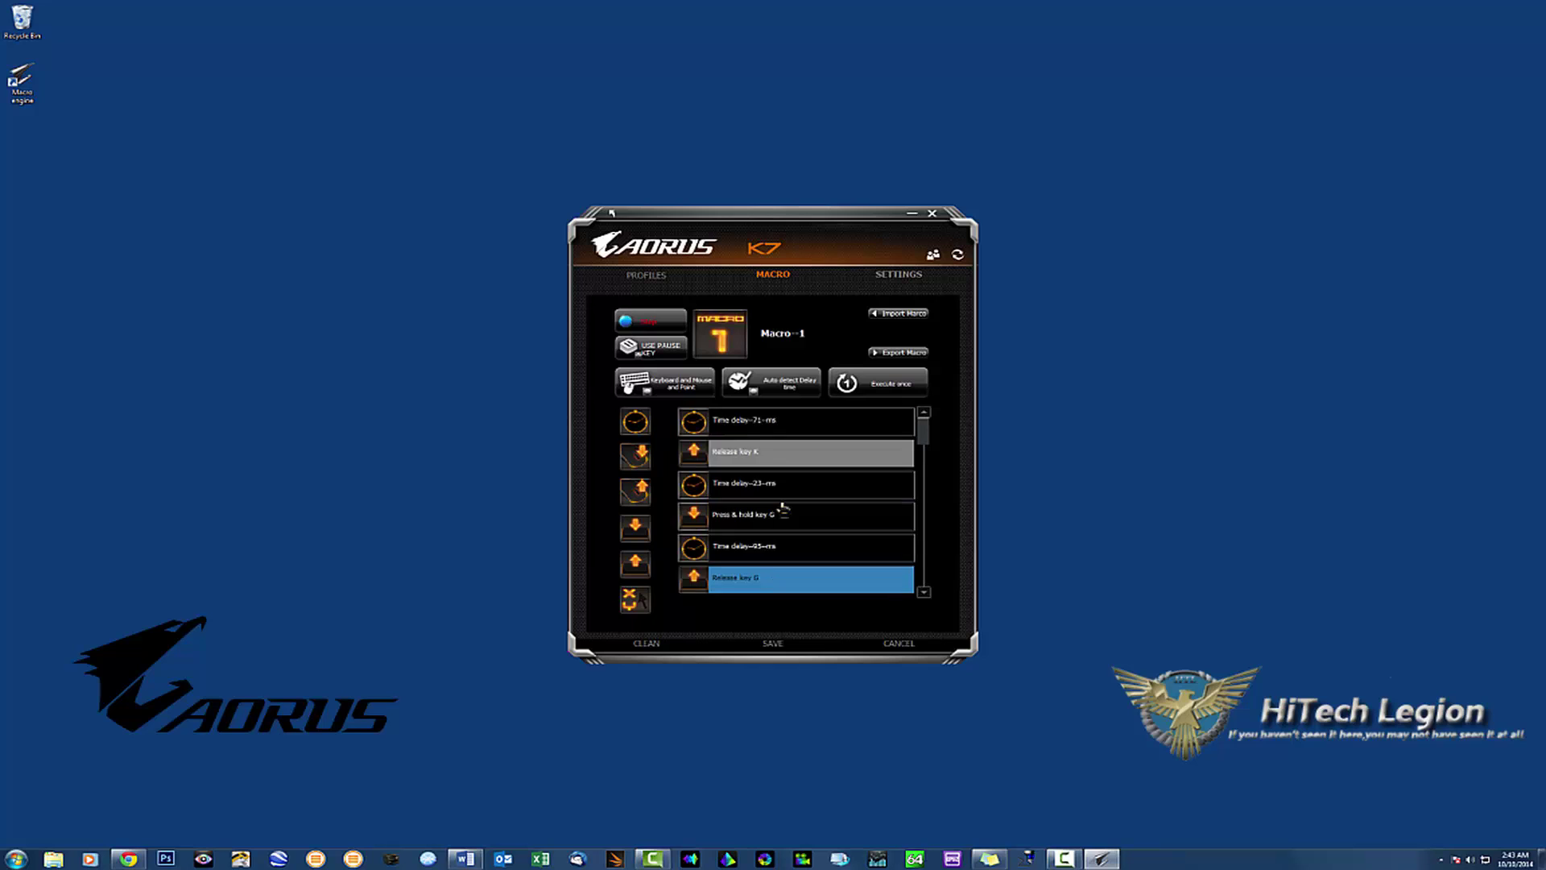
pyautogui.press('k')
pyautogui.press('l')
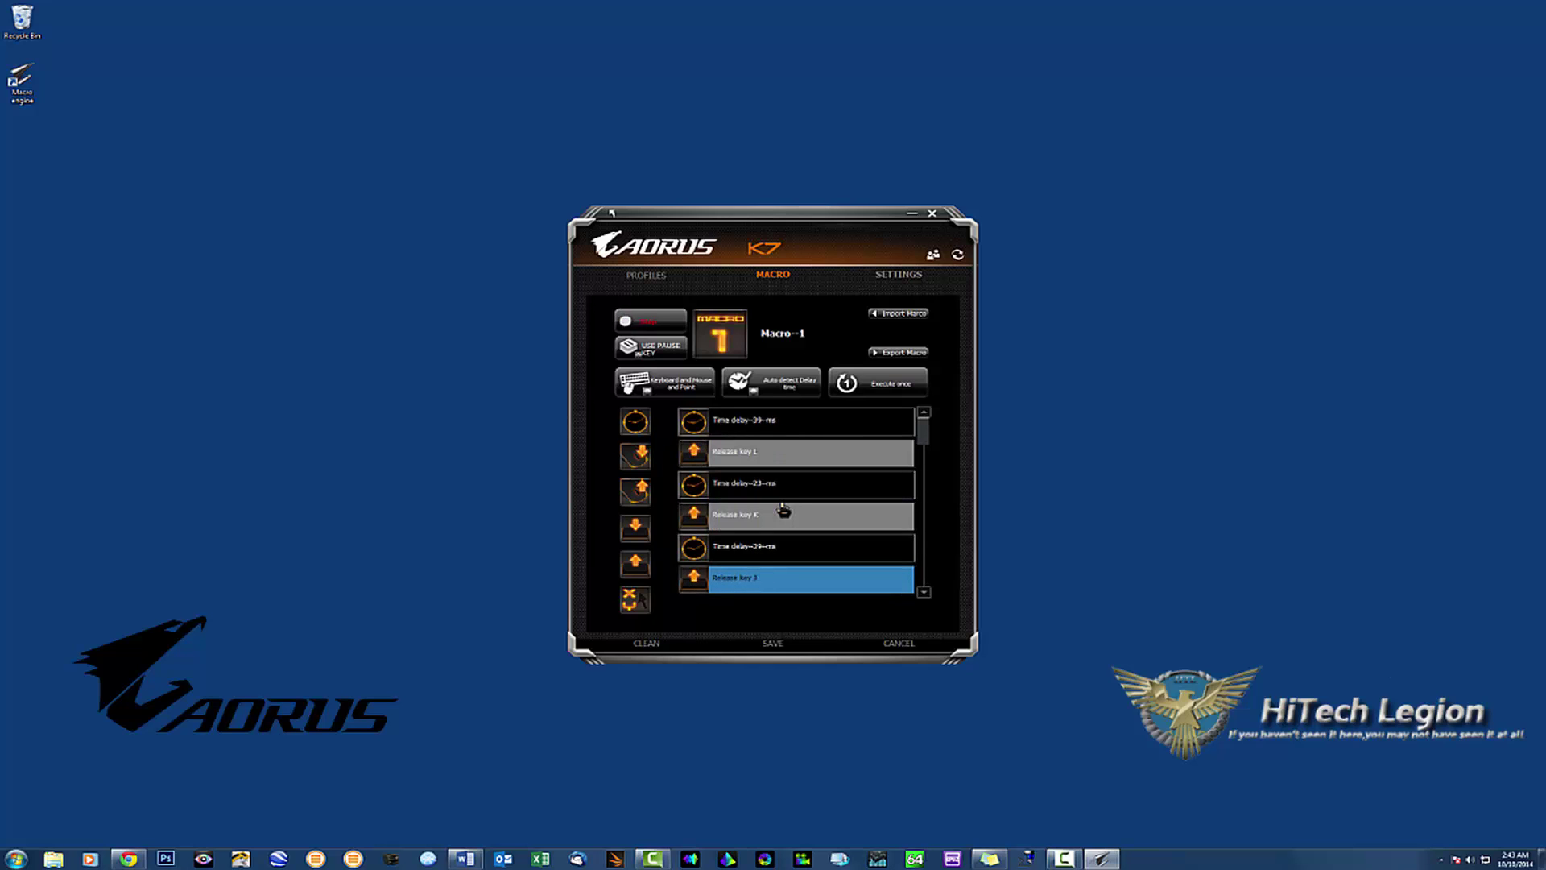
pyautogui.press('Pause')
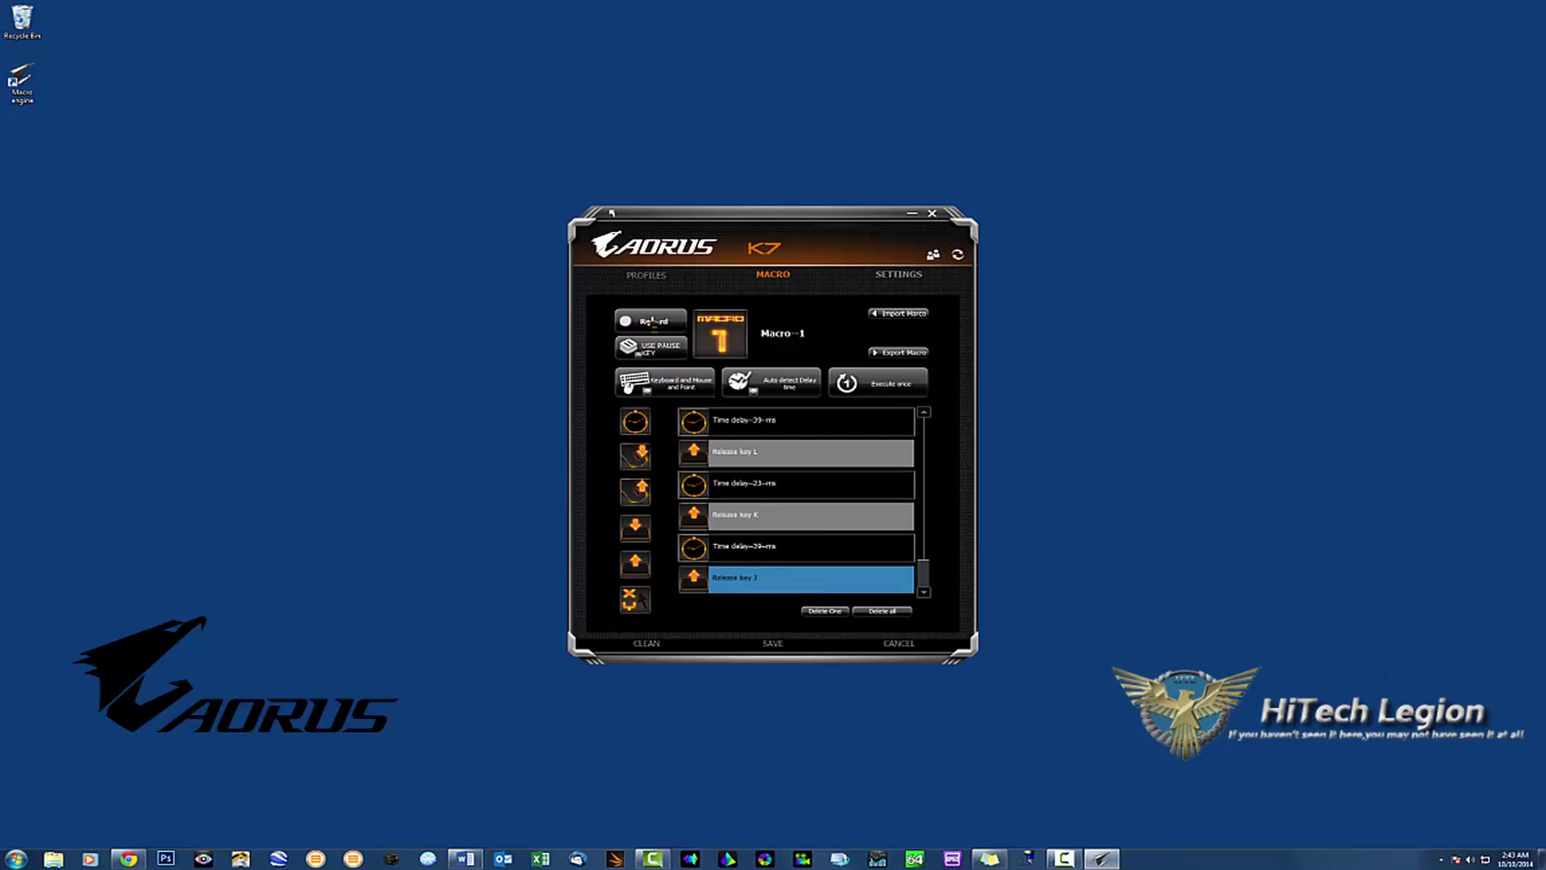
pyautogui.scroll(5, 759, 465)
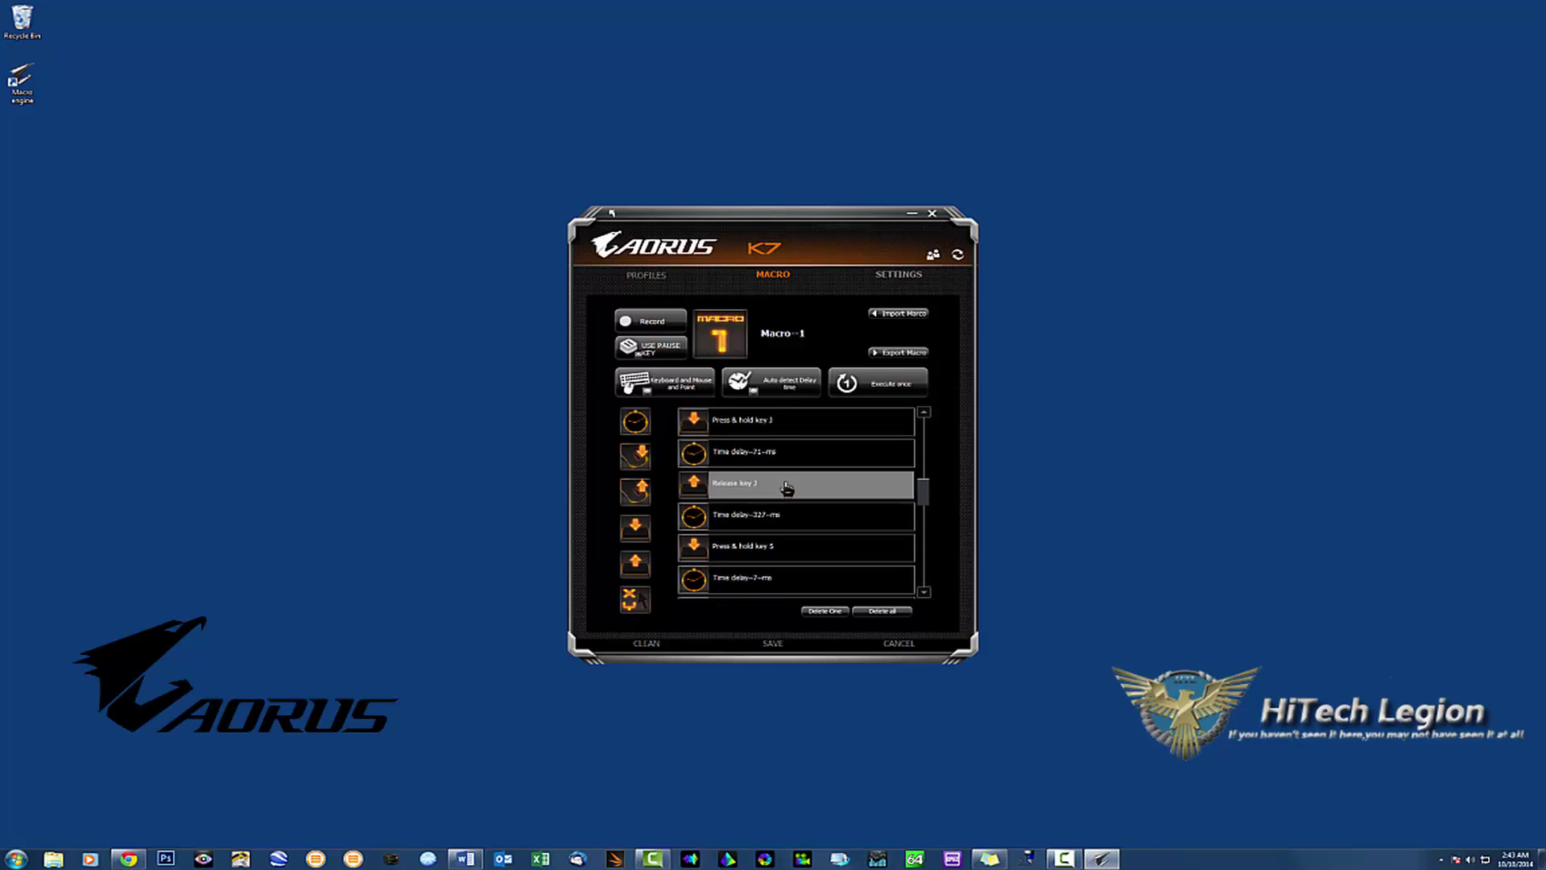
pyautogui.scroll(3, 786, 486)
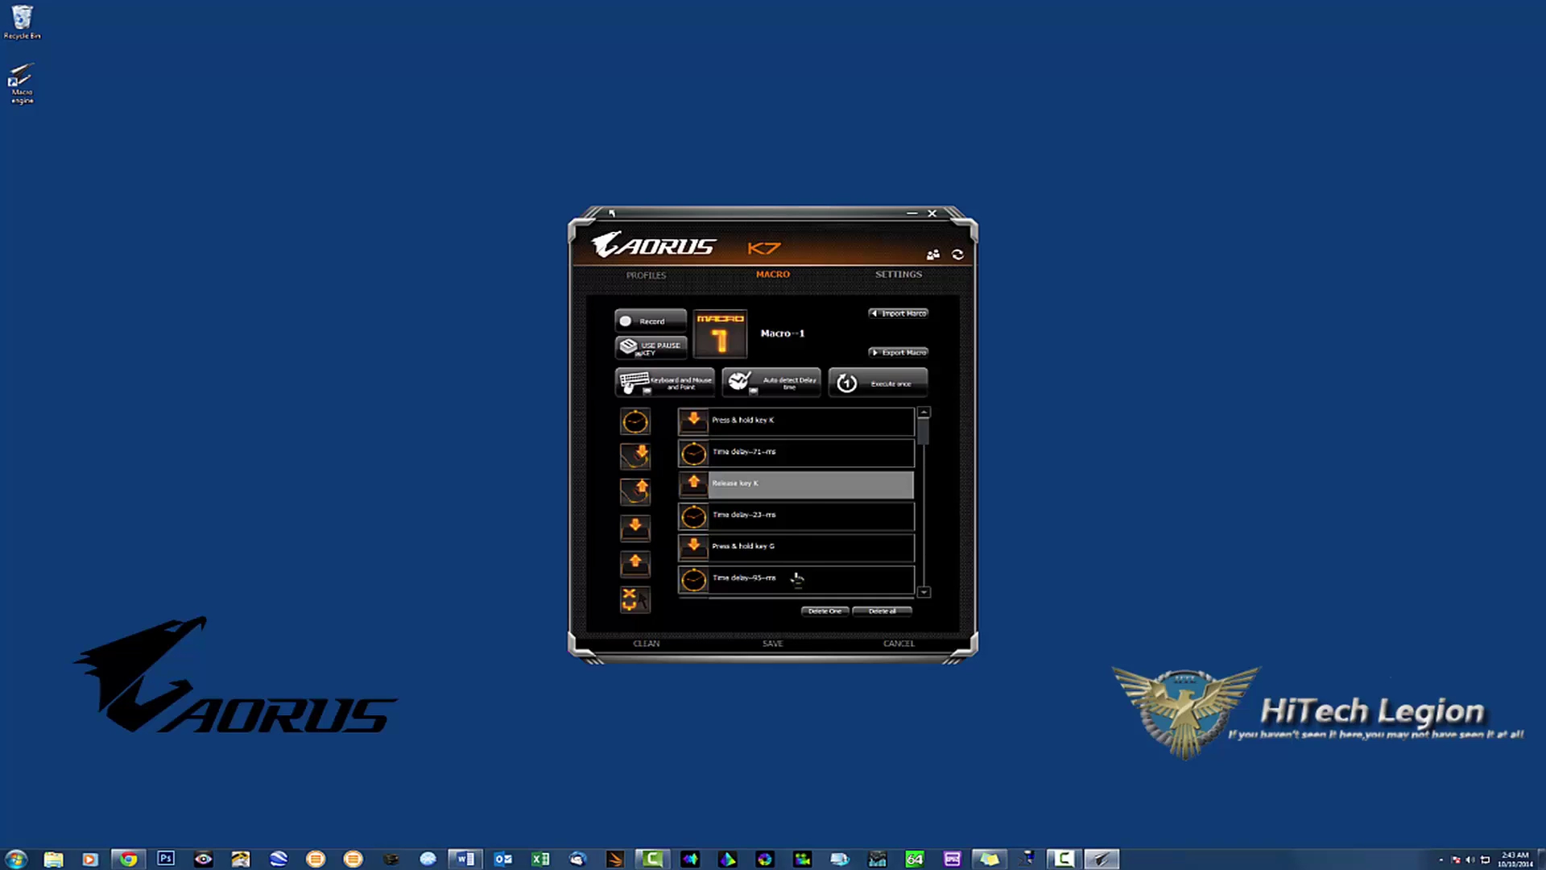
pyautogui.scroll(-1, 797, 578)
pyautogui.scroll(-1, 797, 546)
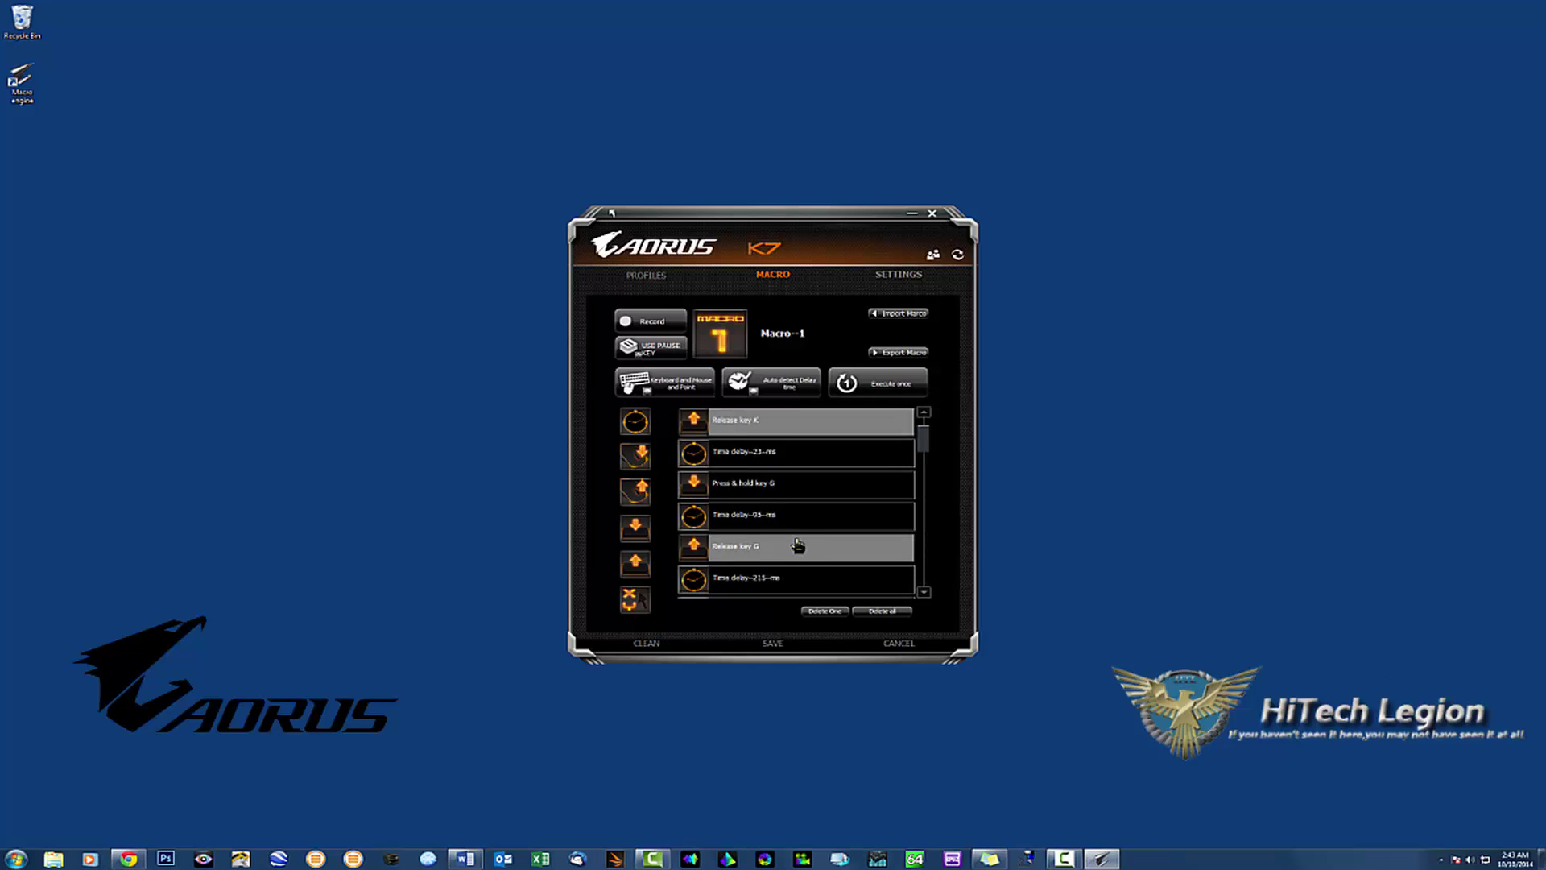
pyautogui.scroll(-5, 797, 546)
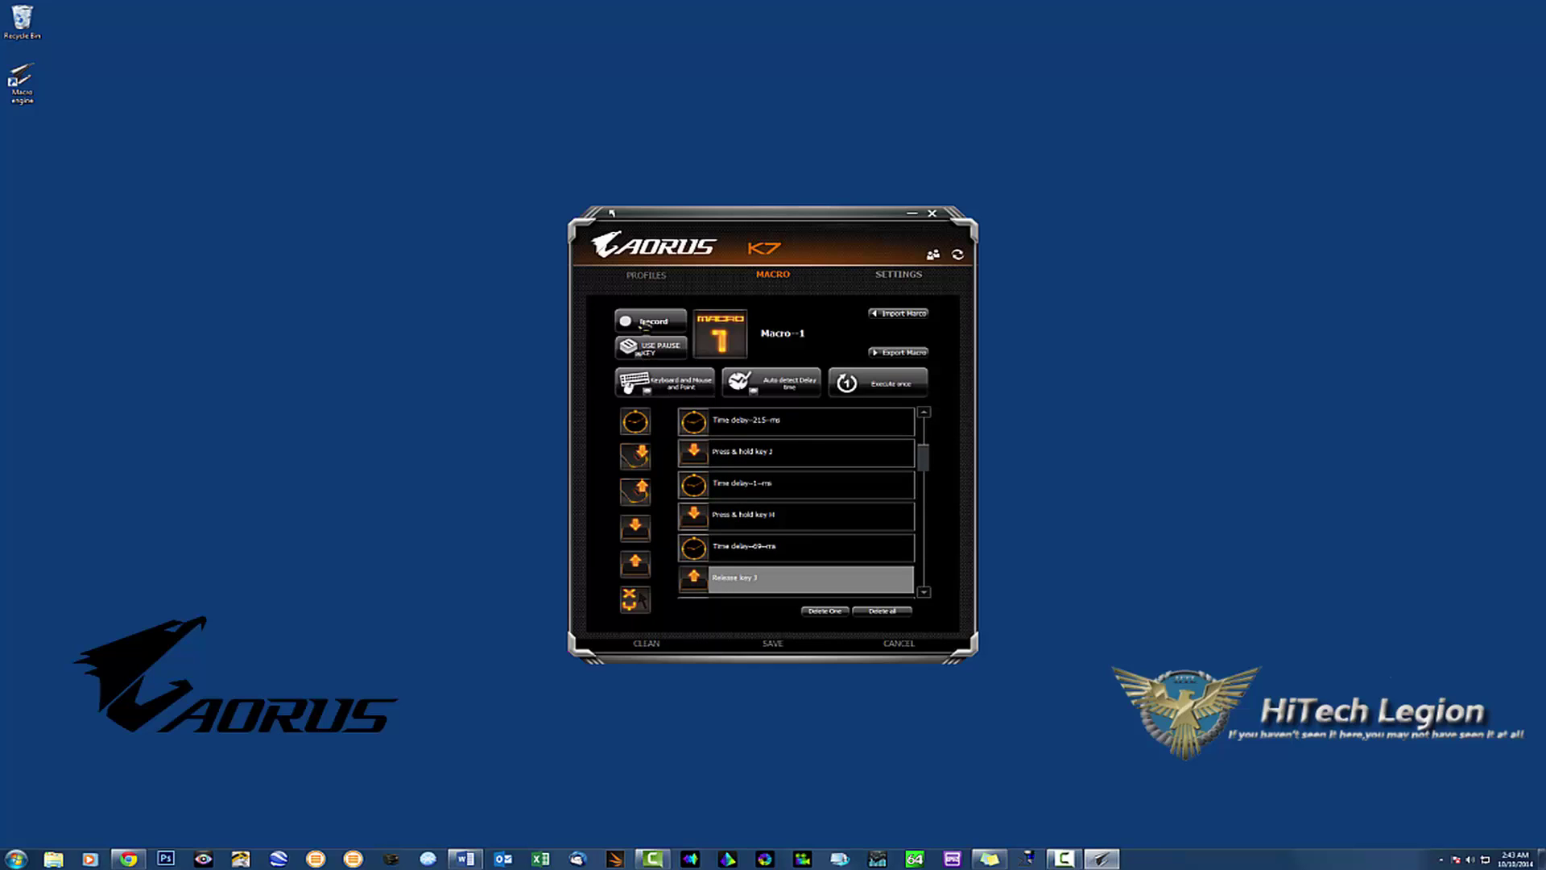
# Clear all of Macro--1's events and set the delay option to No Delay time
pyautogui.click(789, 385)
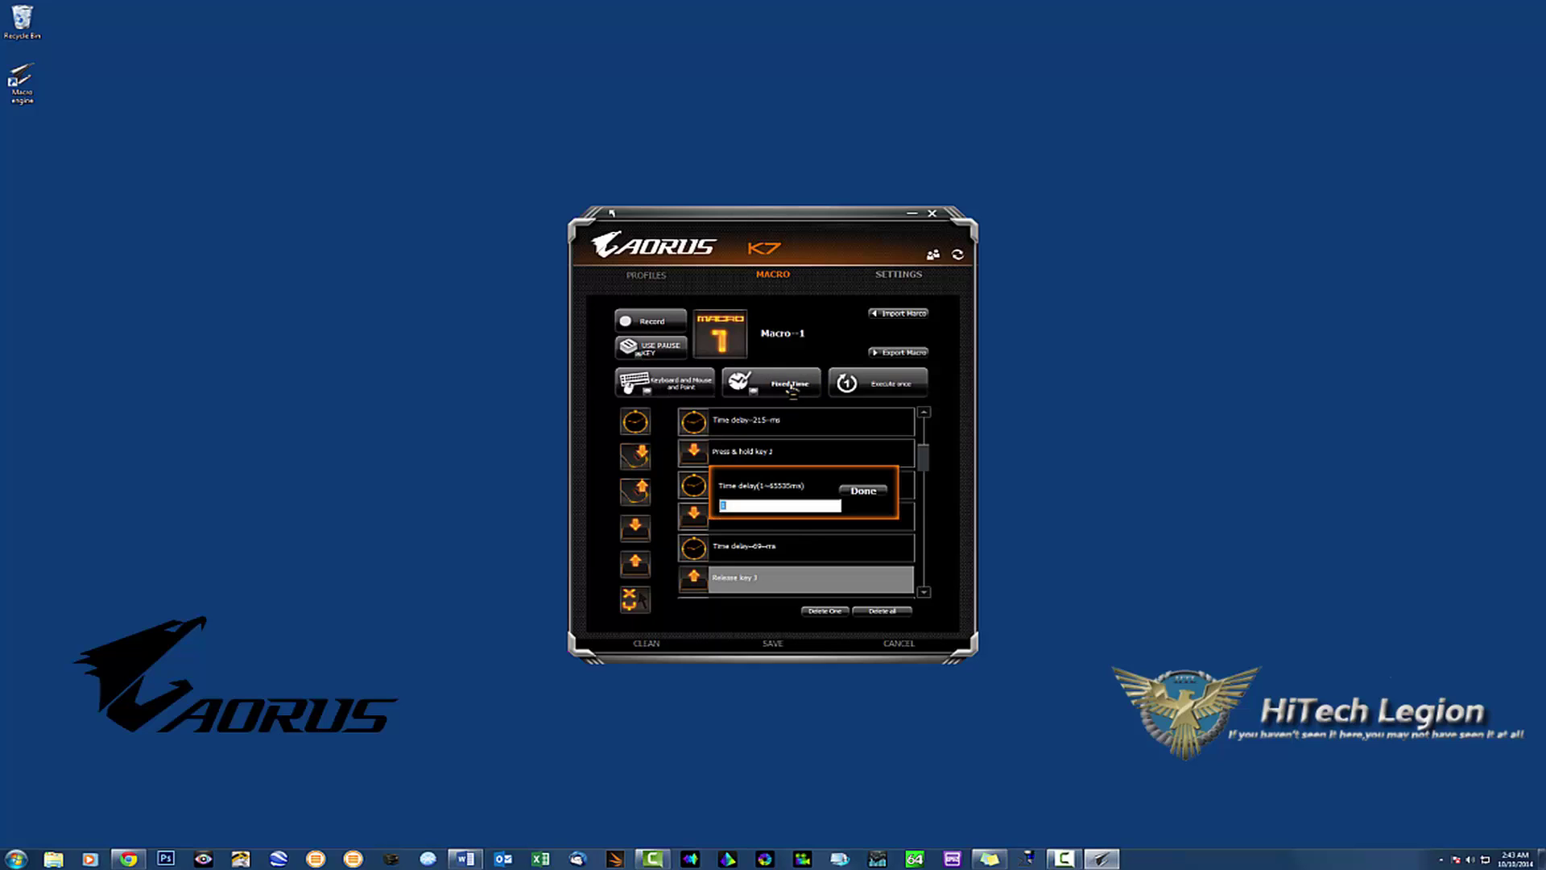
pyautogui.press('Return')
pyautogui.click(792, 389)
pyautogui.click(882, 611)
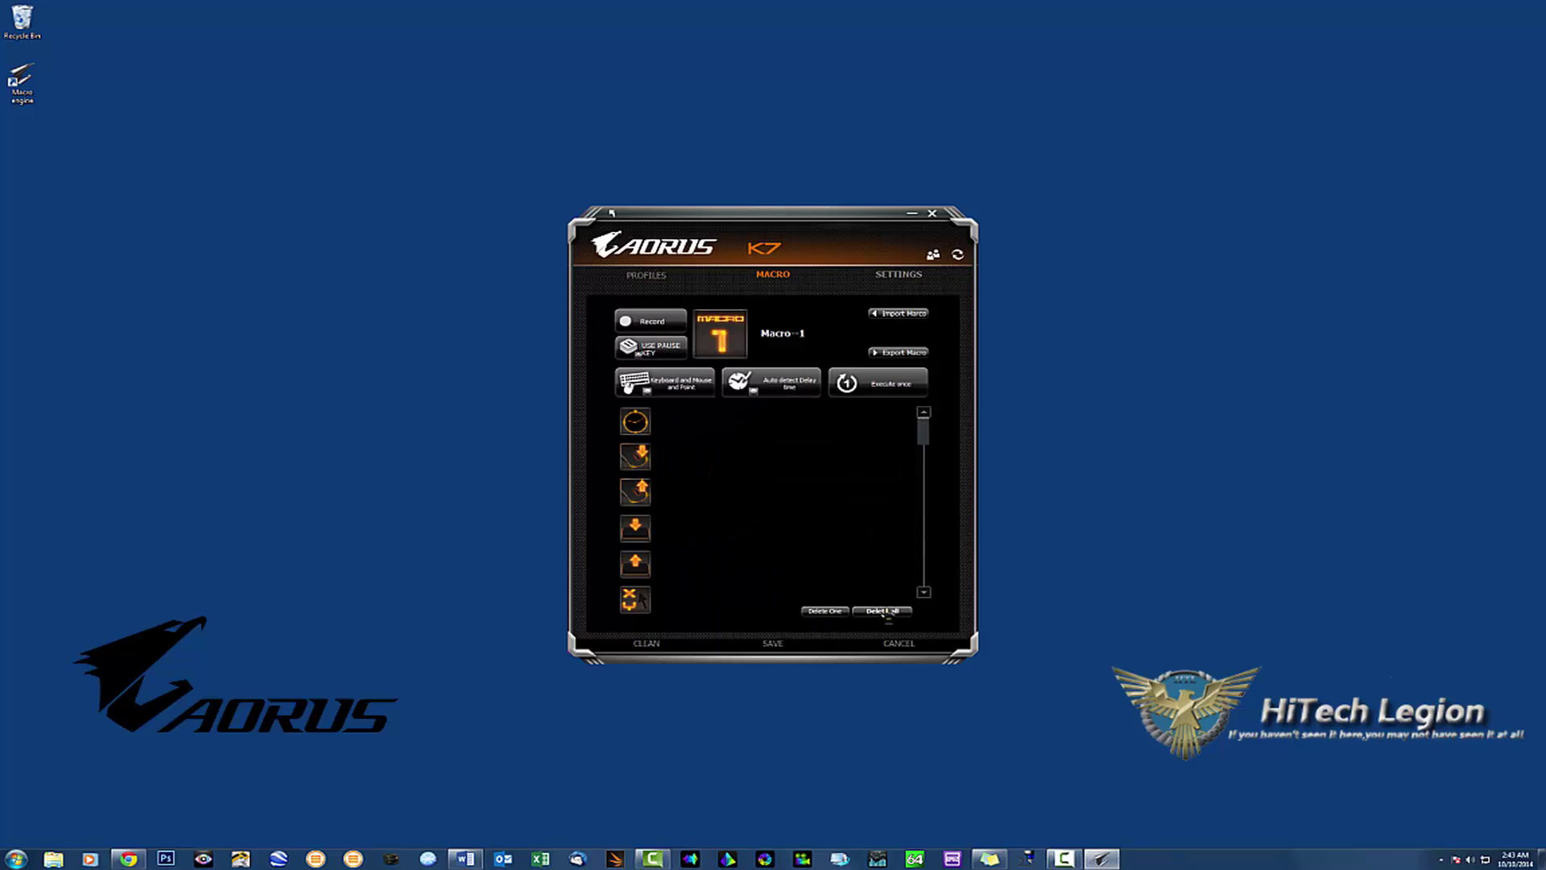
pyautogui.click(796, 388)
pyautogui.click(799, 389)
# Record the keystrokes T, U, Y into Macro--1 without delays and review the event list
pyautogui.click(644, 324)
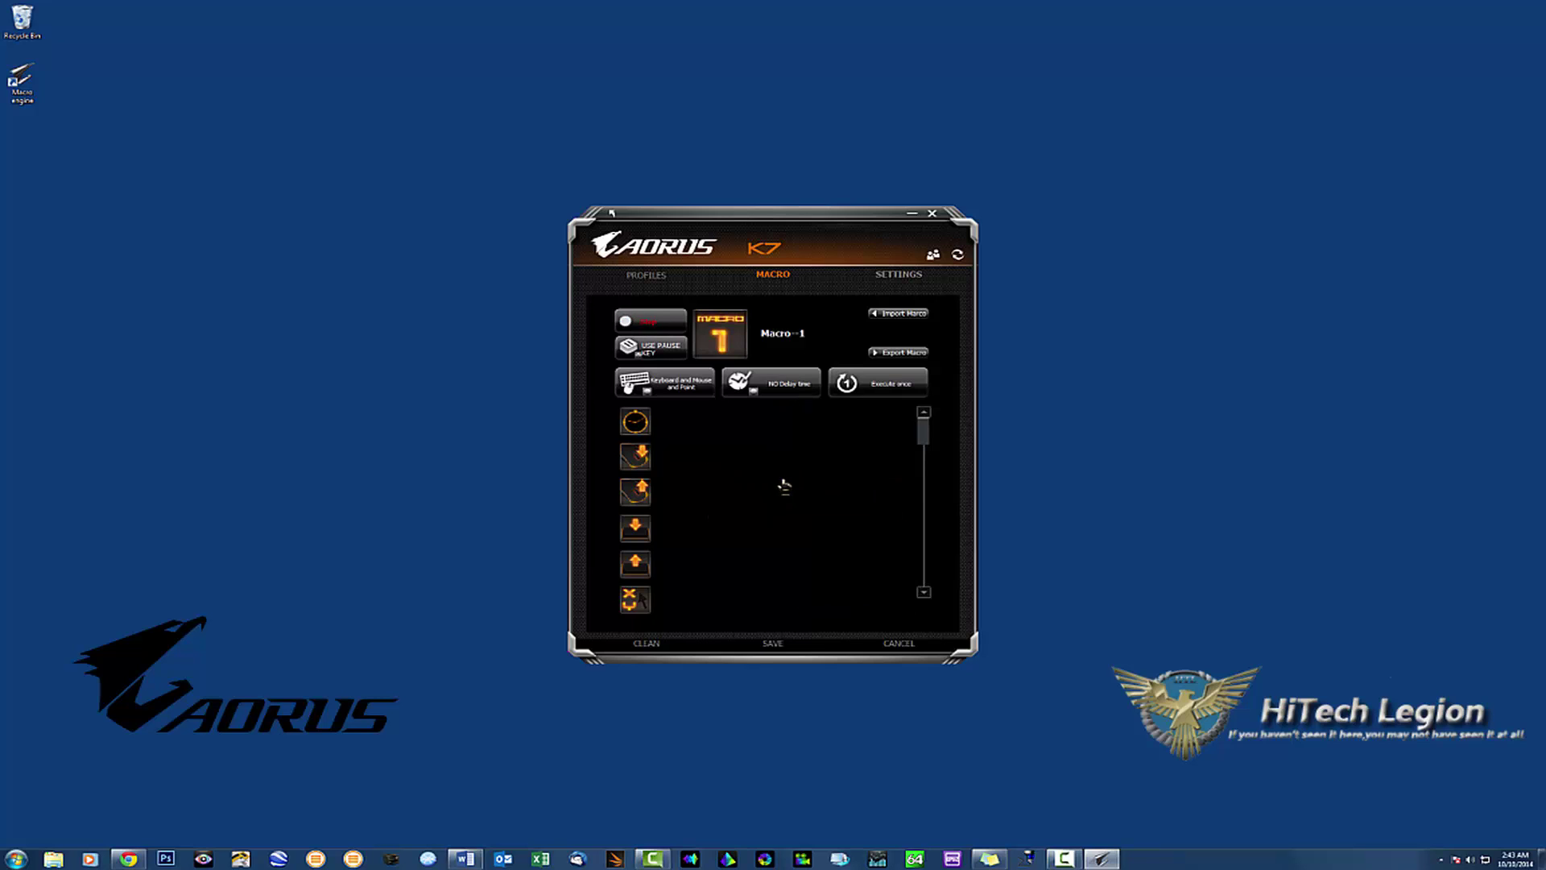
pyautogui.press('t')
pyautogui.press('u')
pyautogui.press('y')
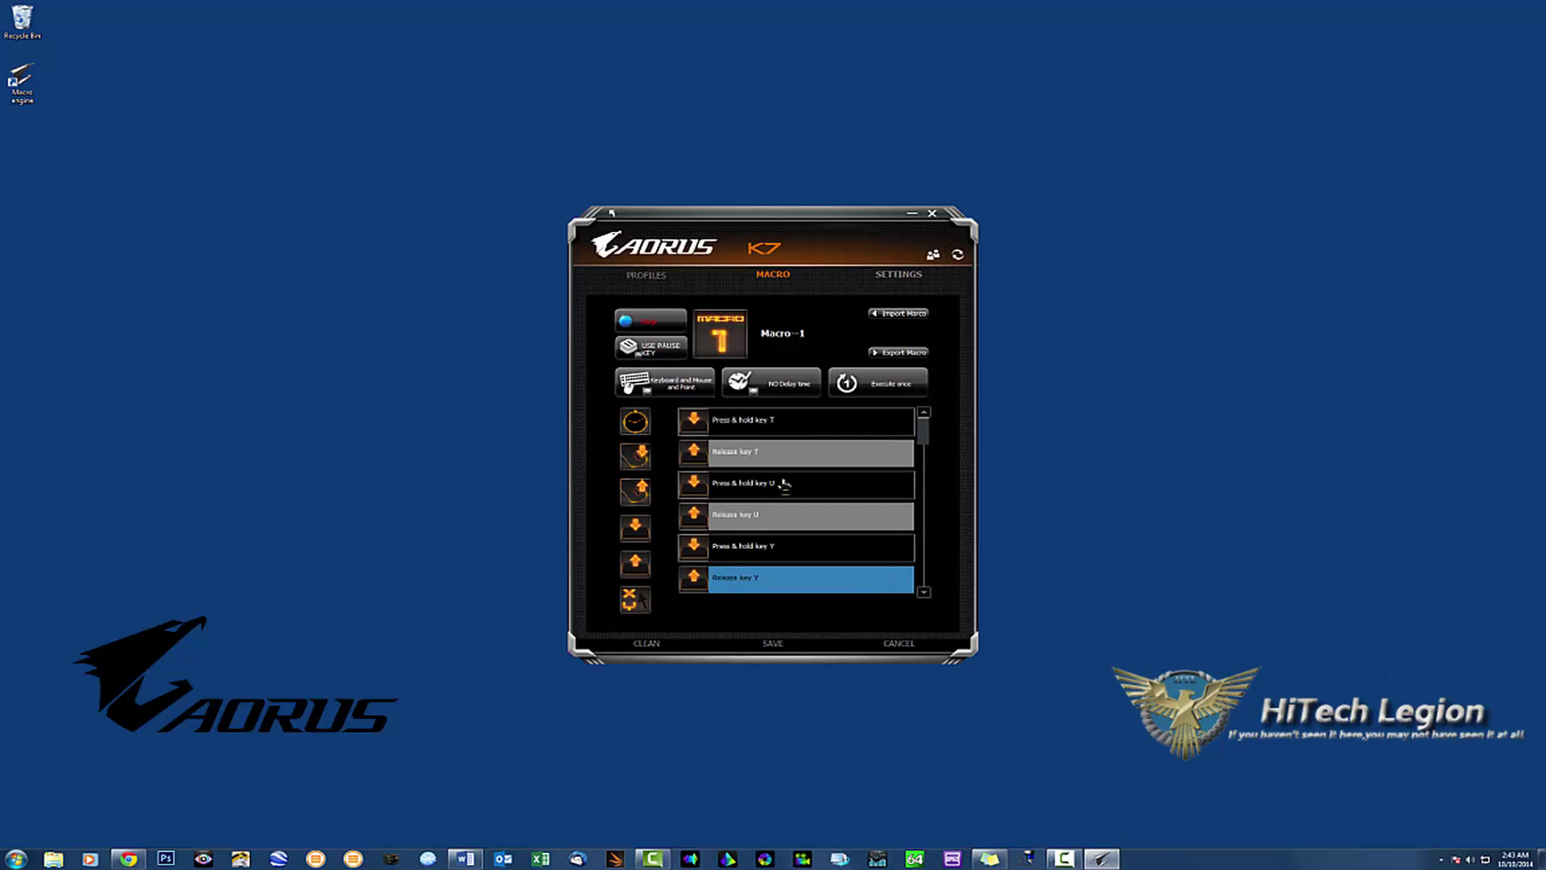
pyautogui.click(644, 323)
pyautogui.scroll(5, 788, 537)
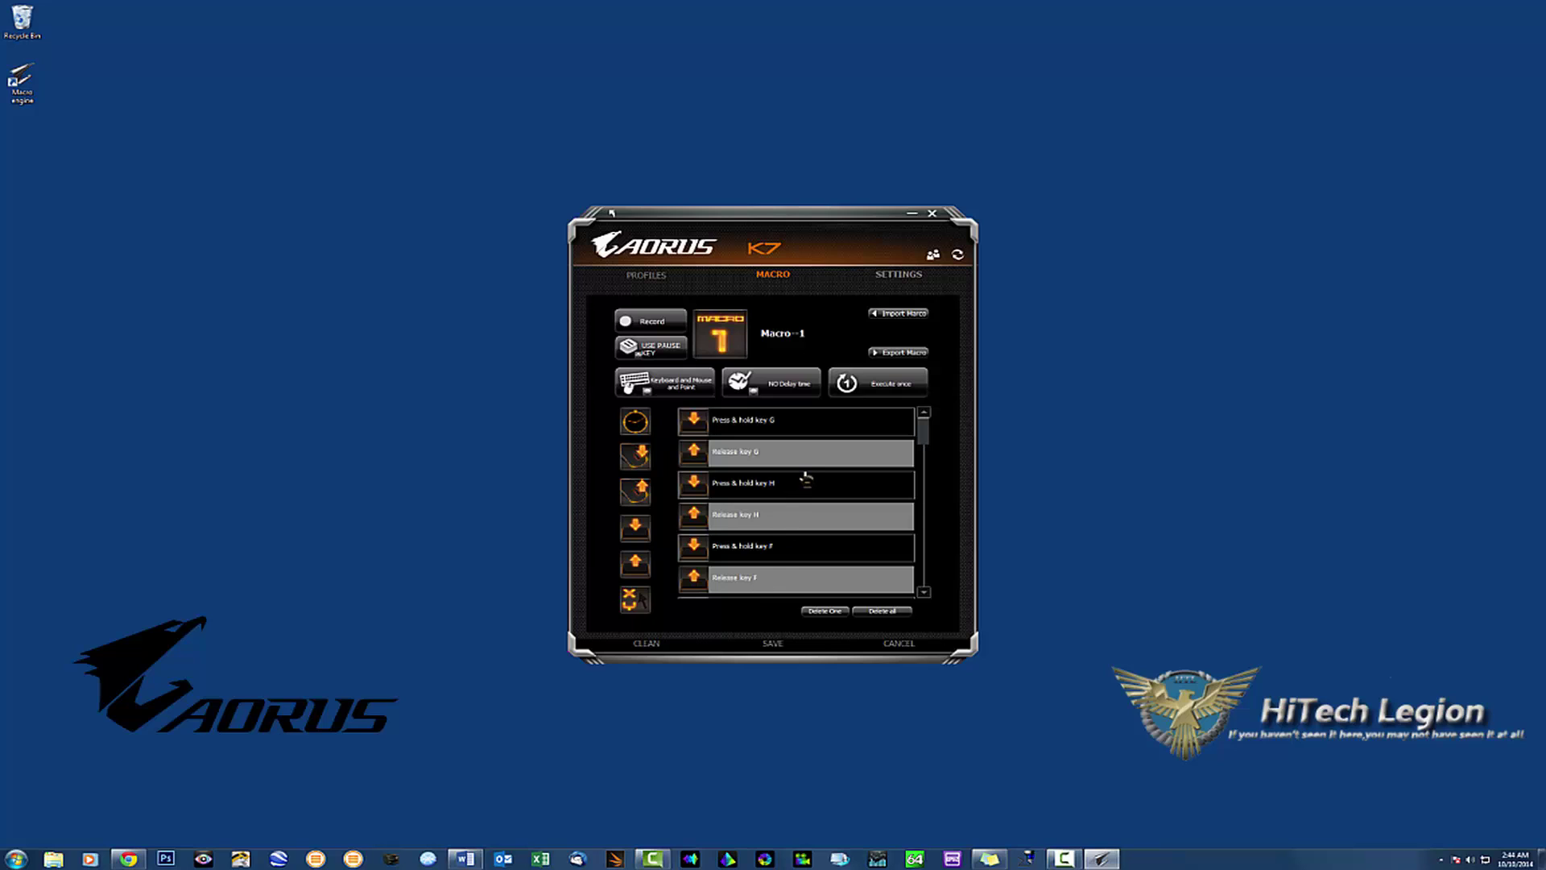
pyautogui.scroll(-2, 805, 480)
pyautogui.scroll(-3, 805, 479)
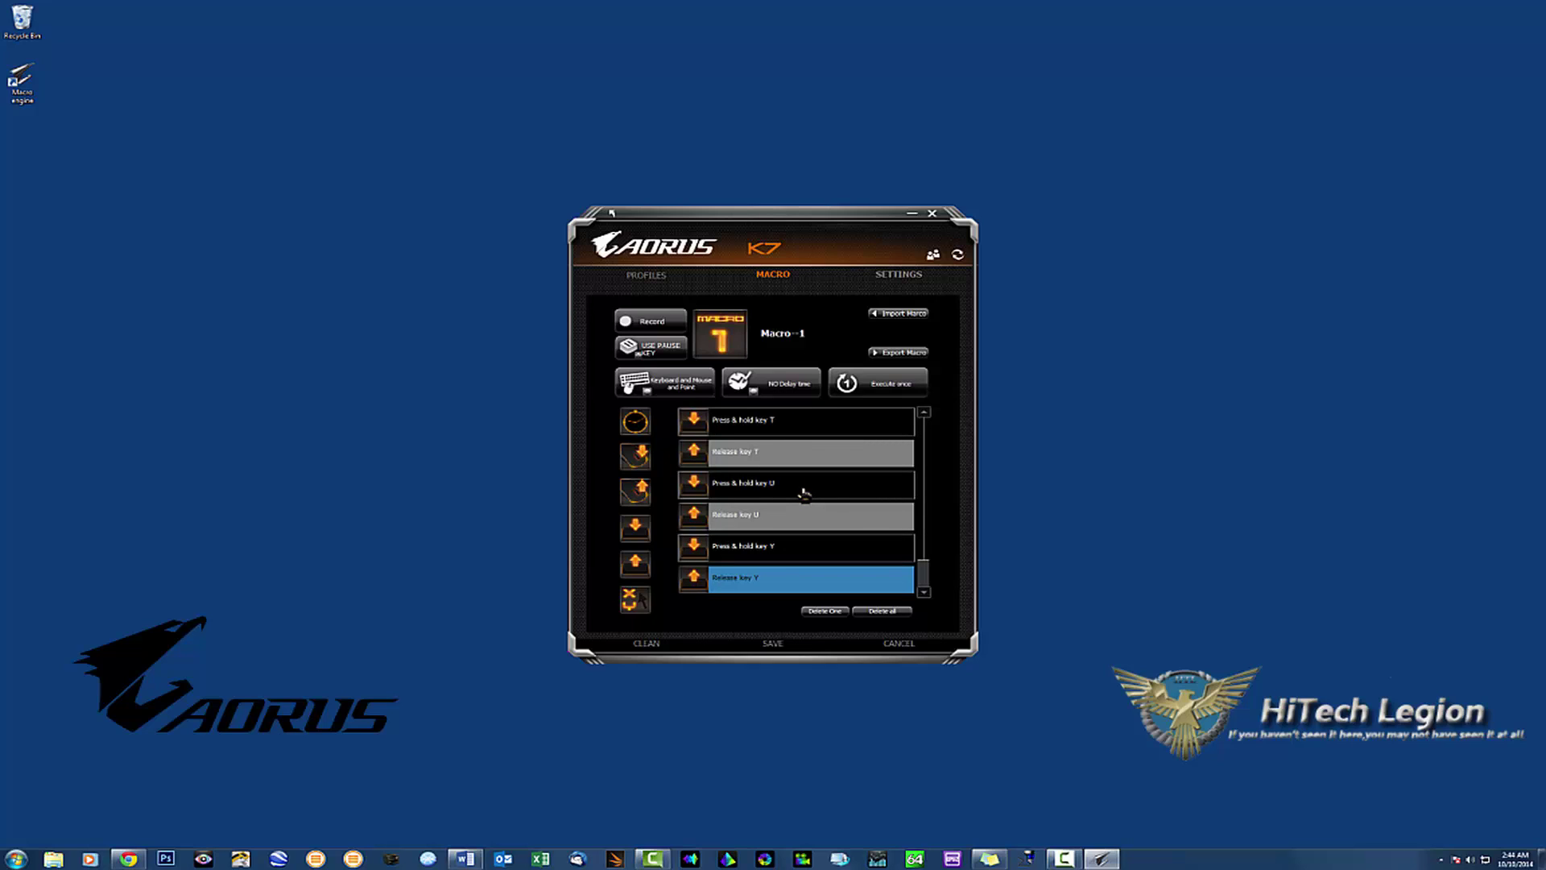
pyautogui.scroll(6, 803, 493)
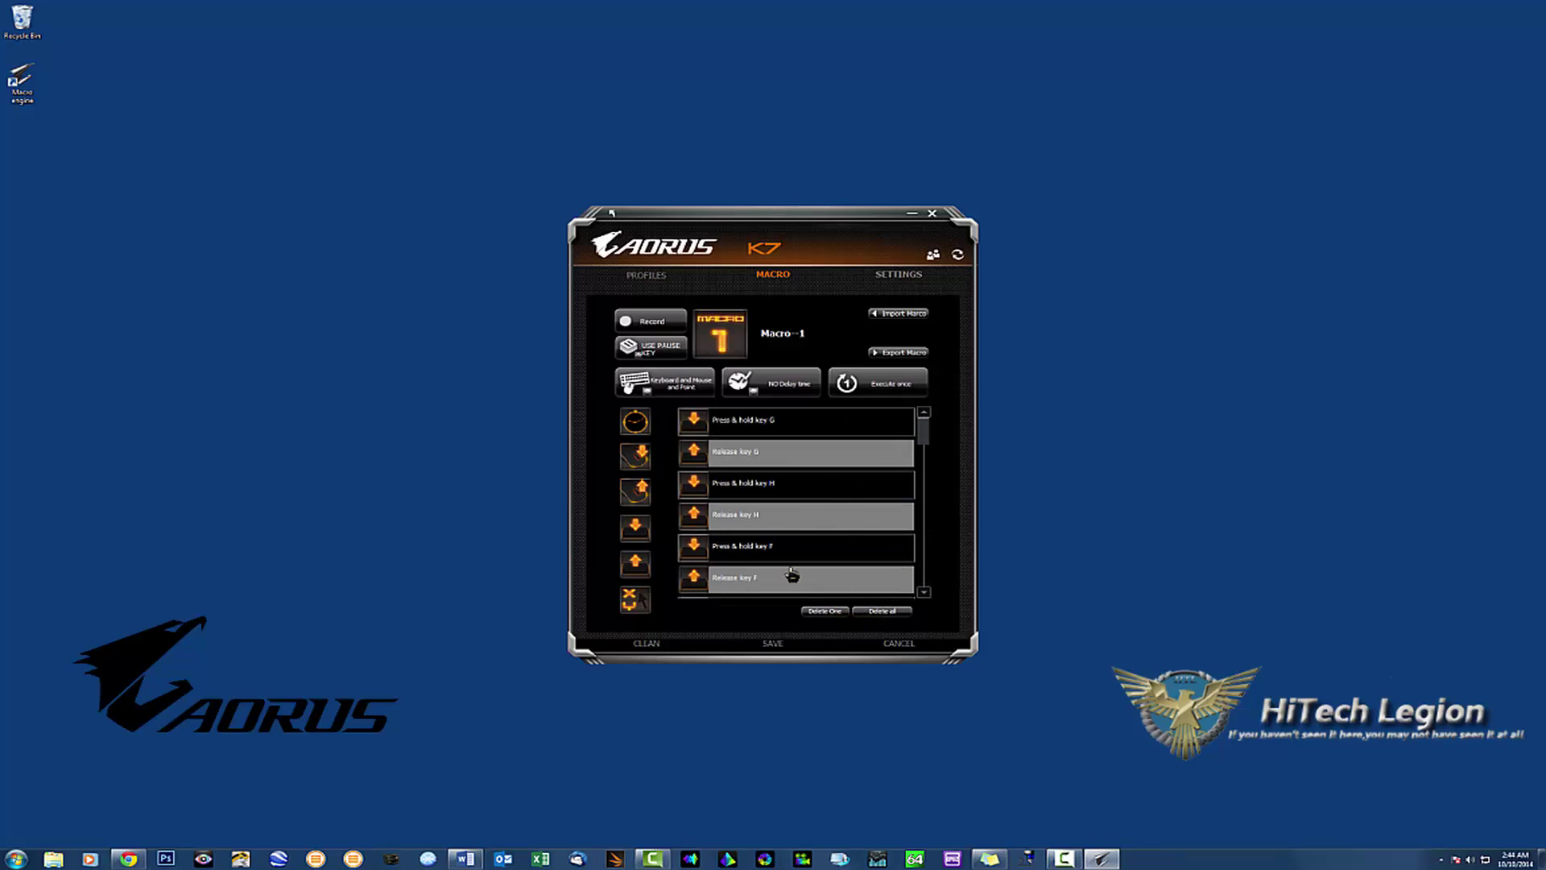
# Delete the Press & hold and Release key H steps, undo the last deletion, then delete all steps
pyautogui.click(771, 491)
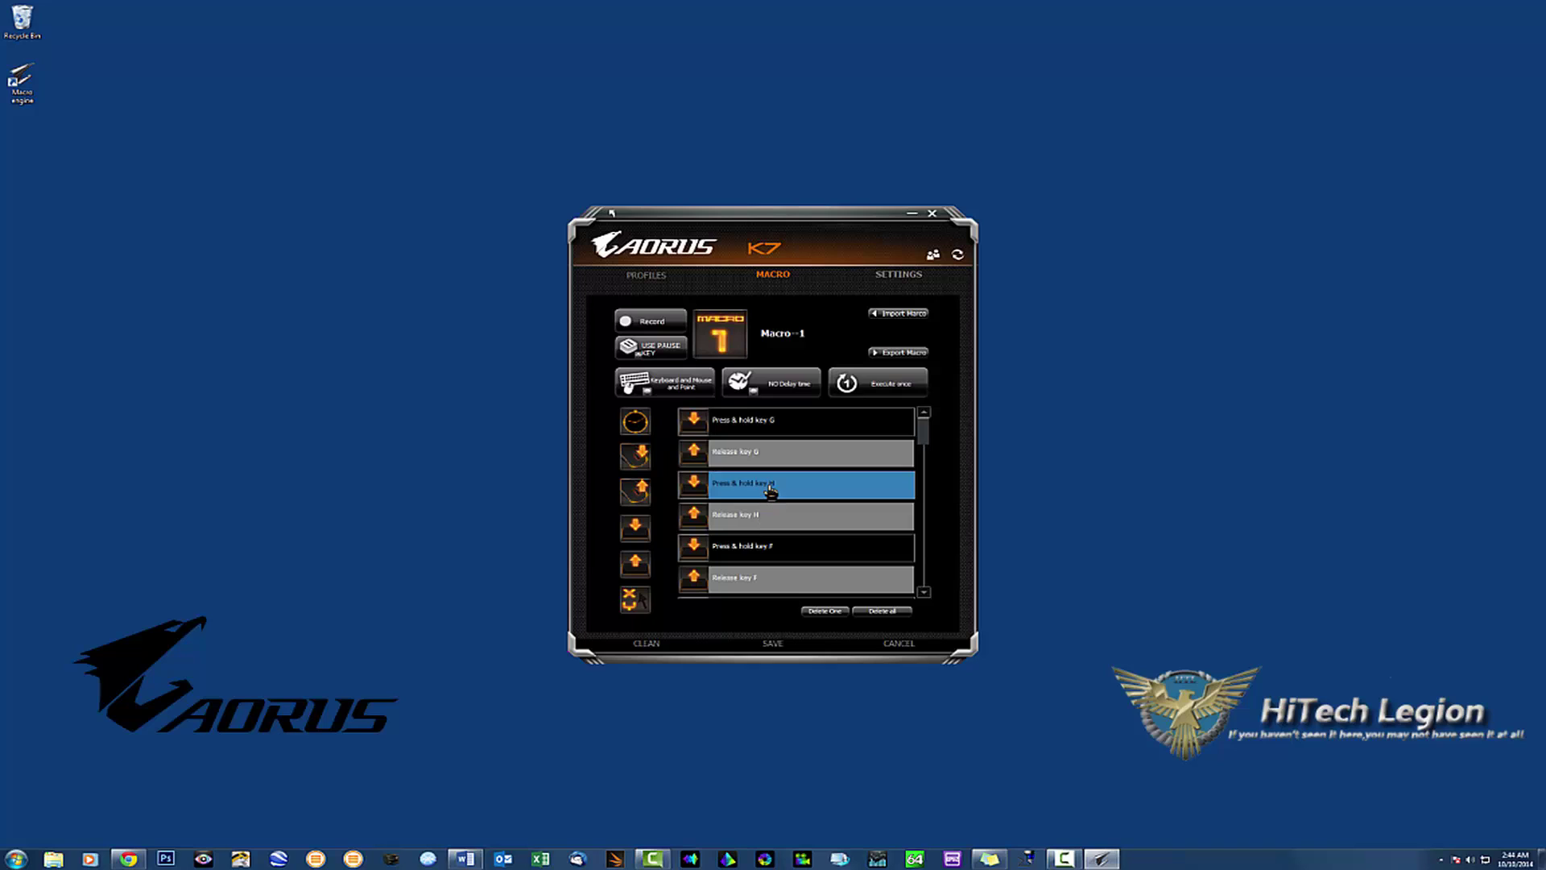
pyautogui.click(825, 610)
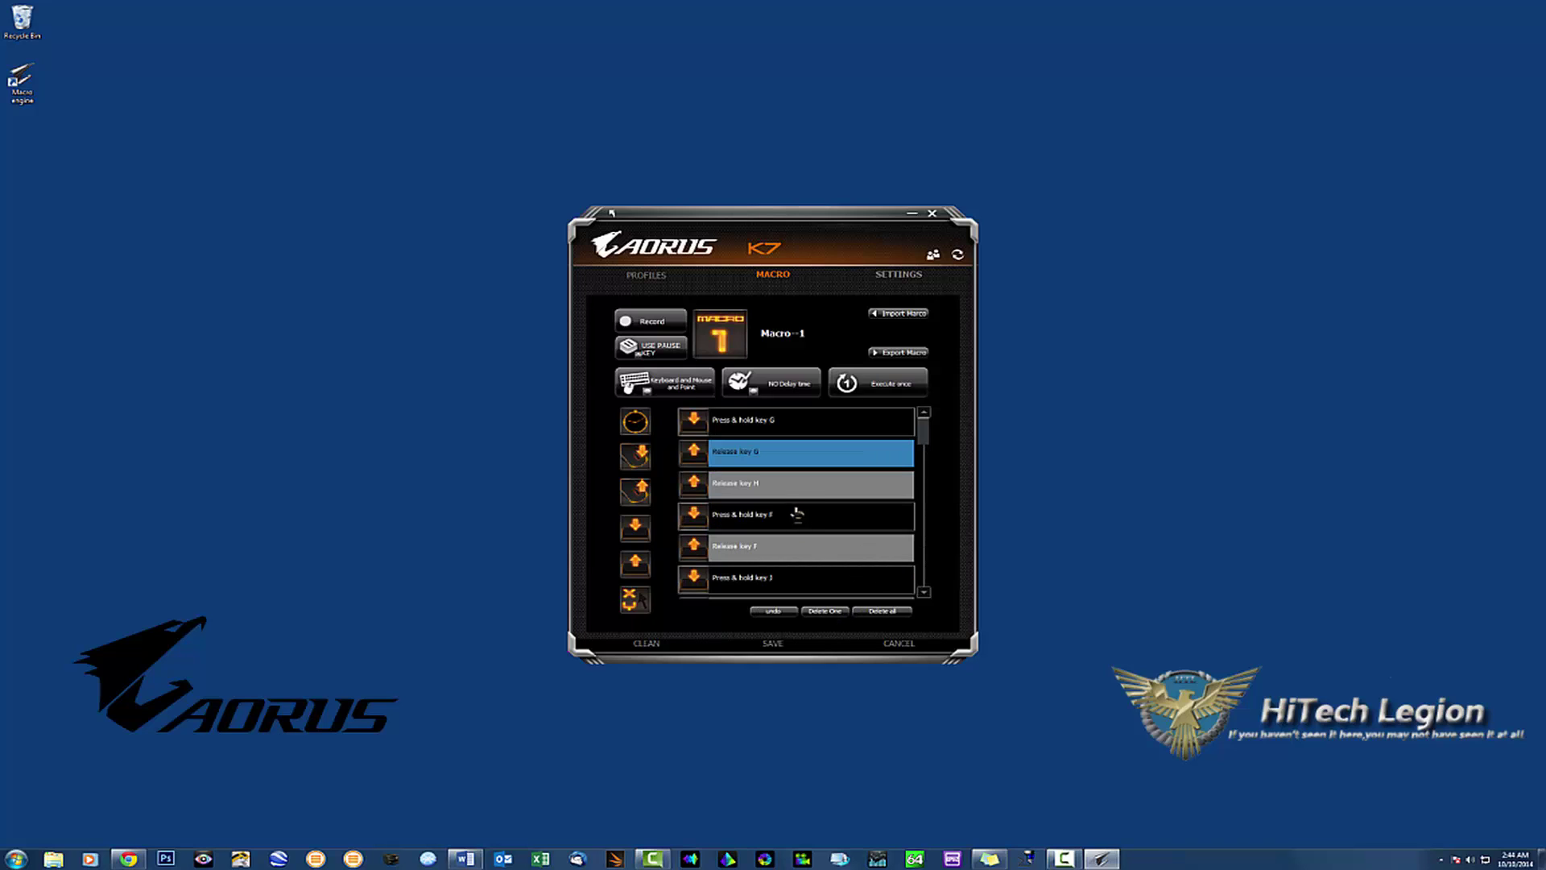
pyautogui.click(741, 486)
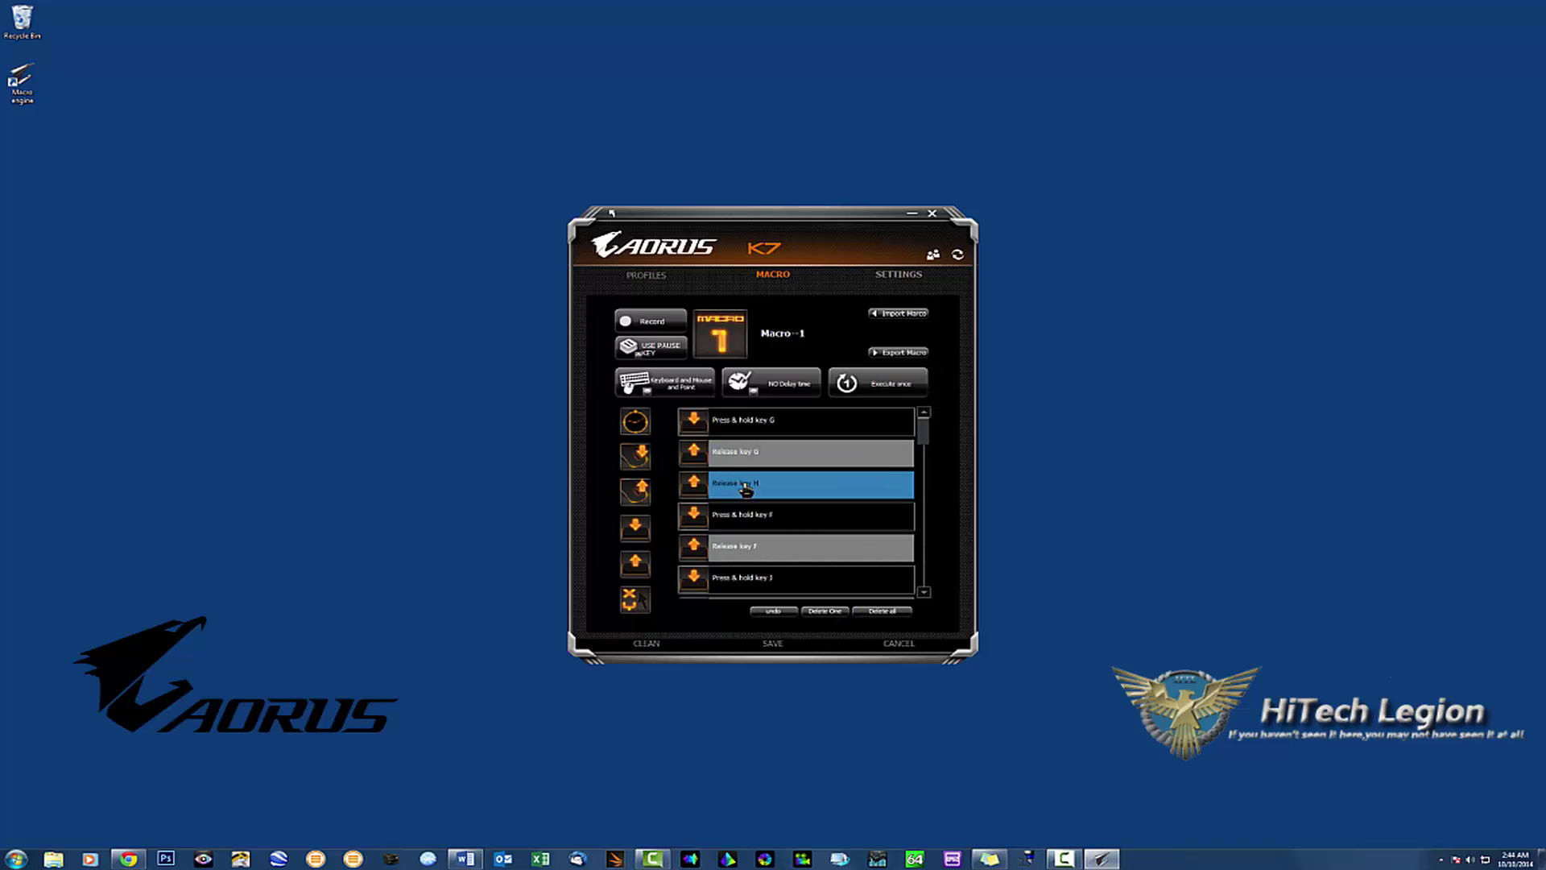
pyautogui.click(824, 610)
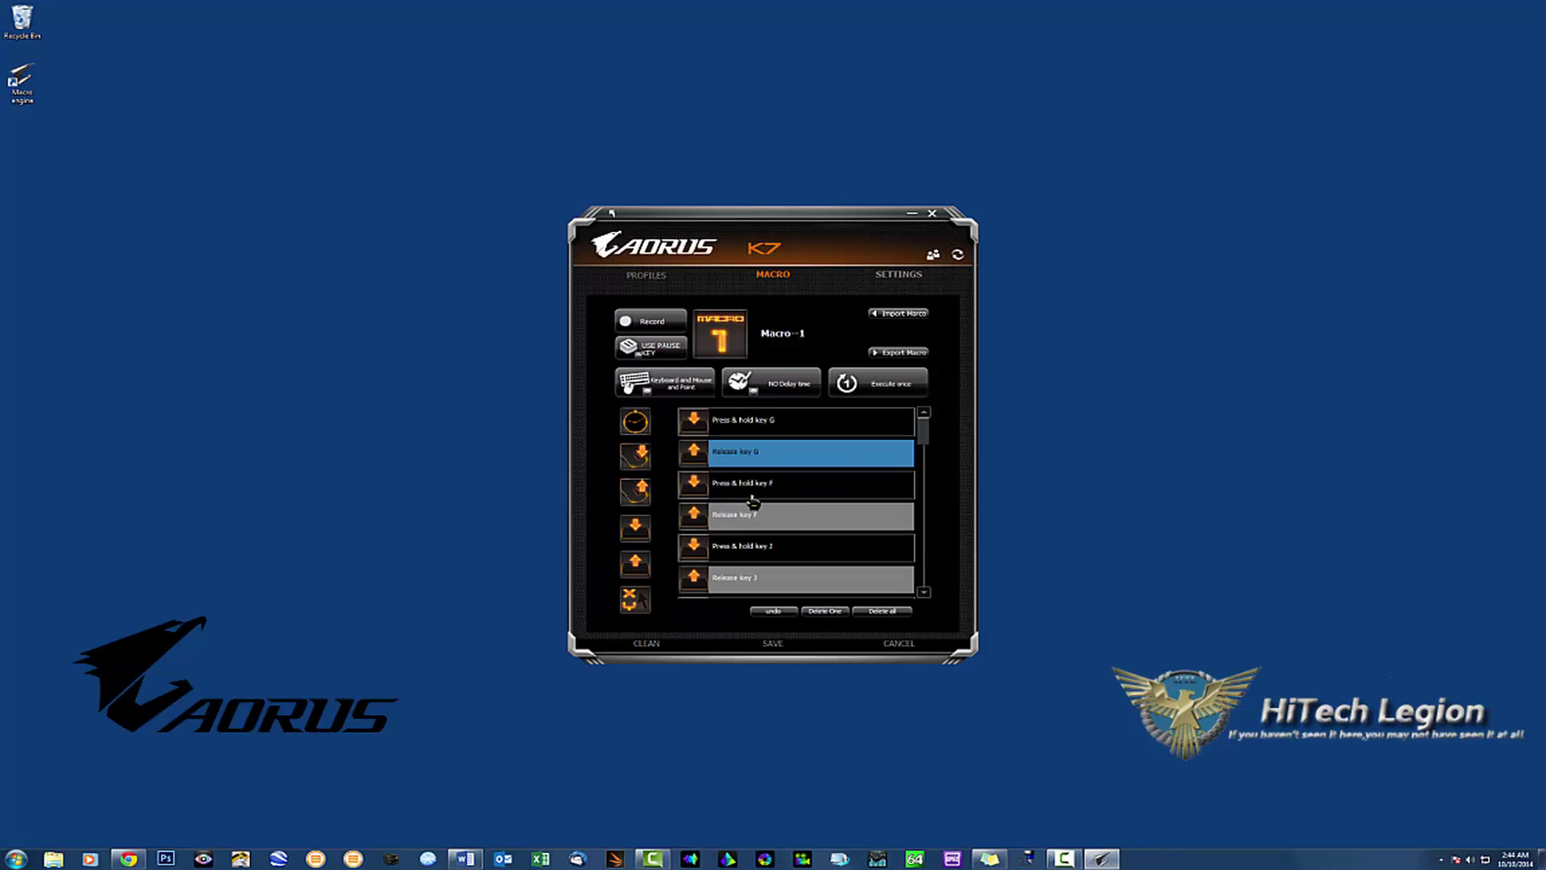
pyautogui.click(773, 610)
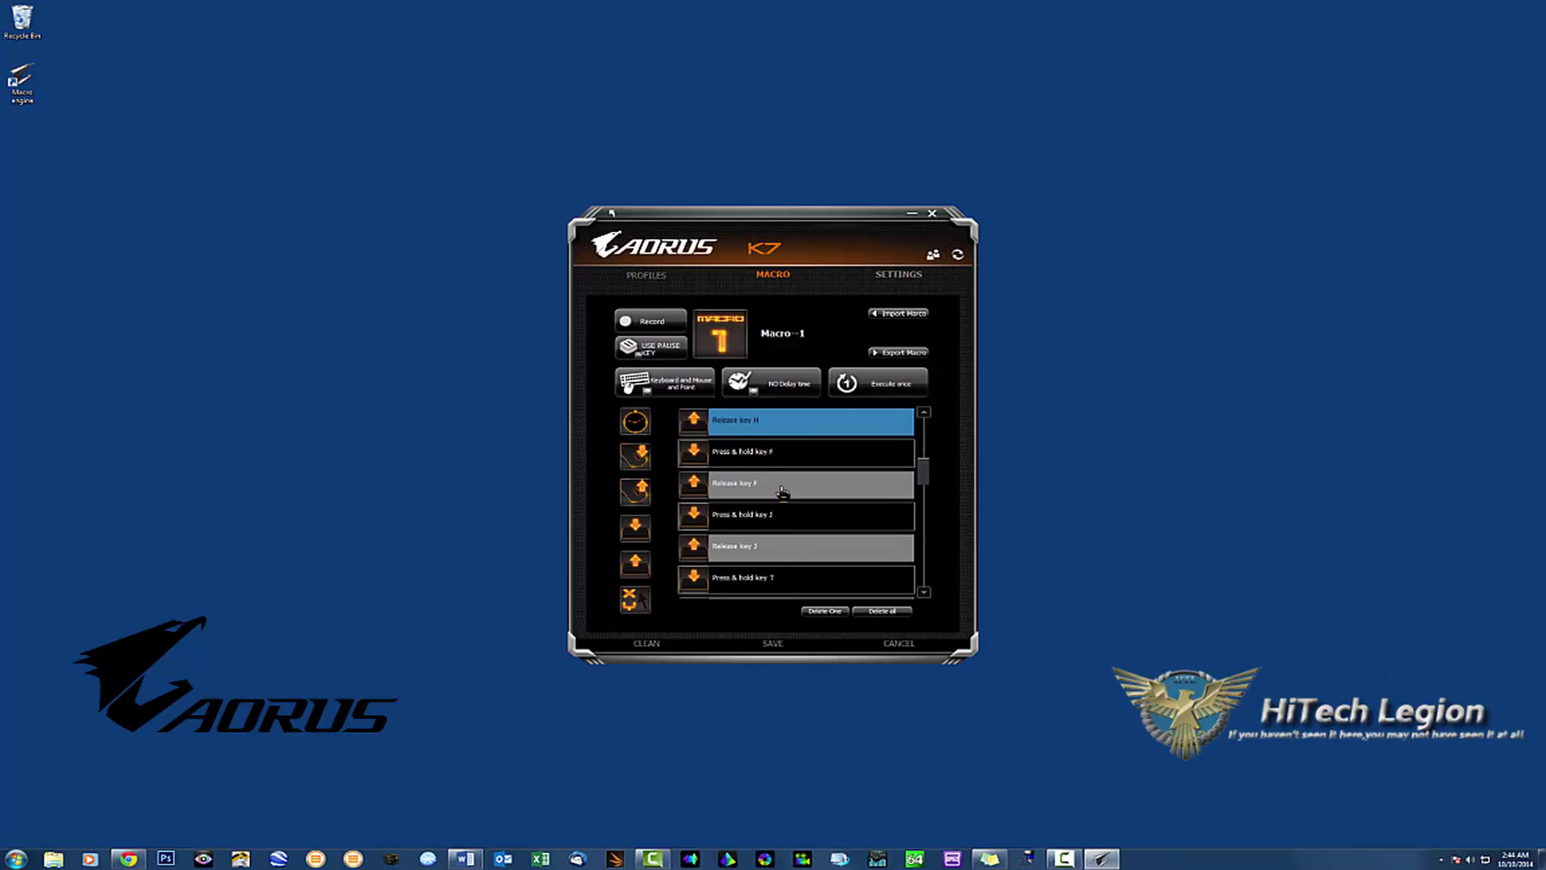
pyautogui.scroll(1, 776, 485)
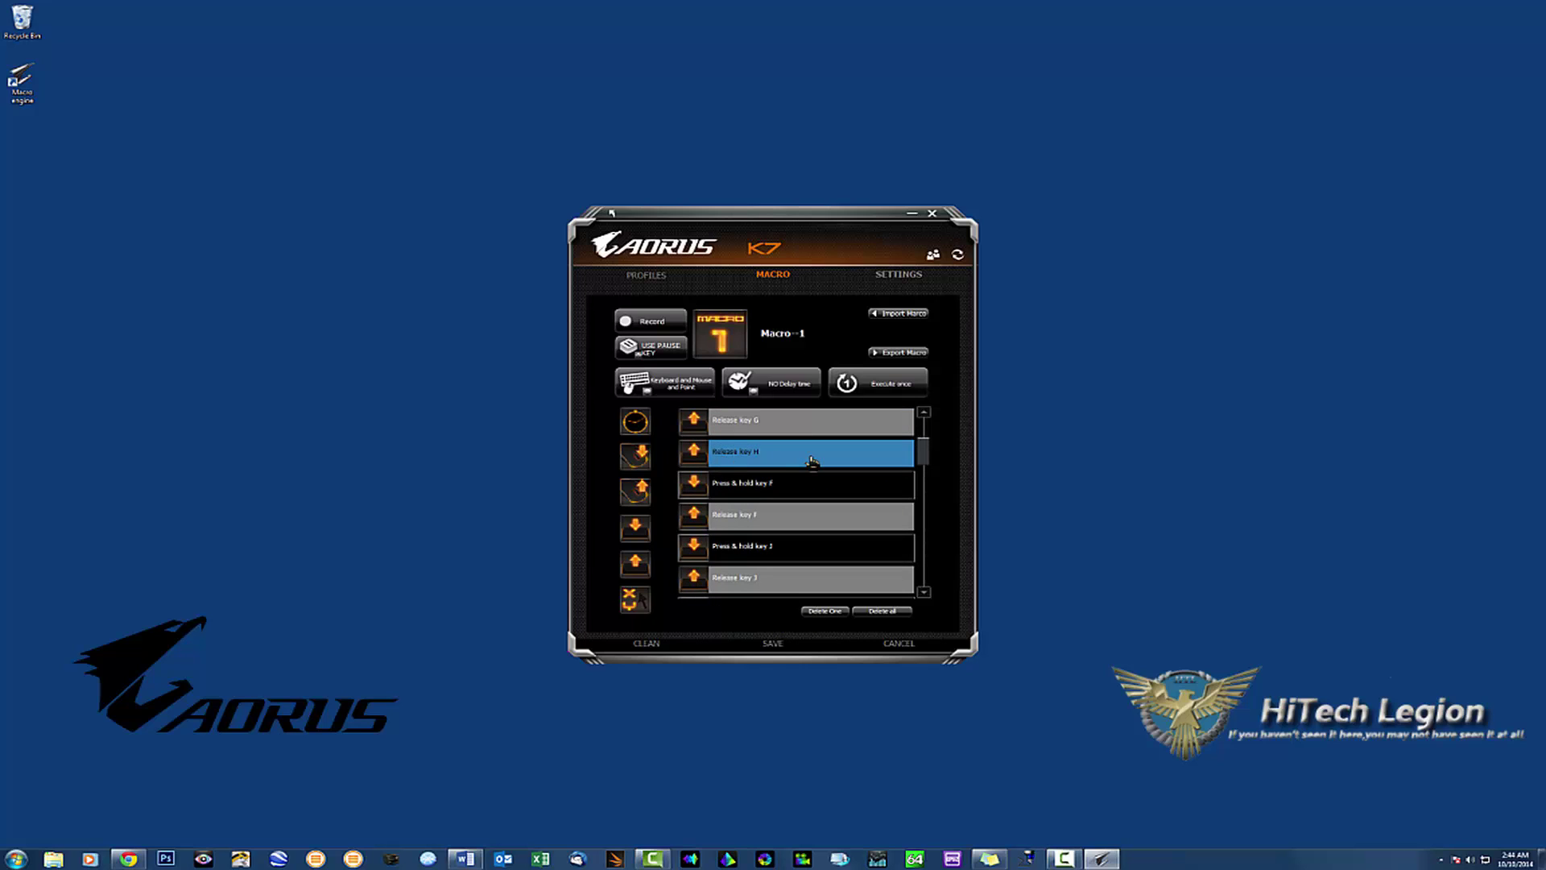
pyautogui.click(883, 610)
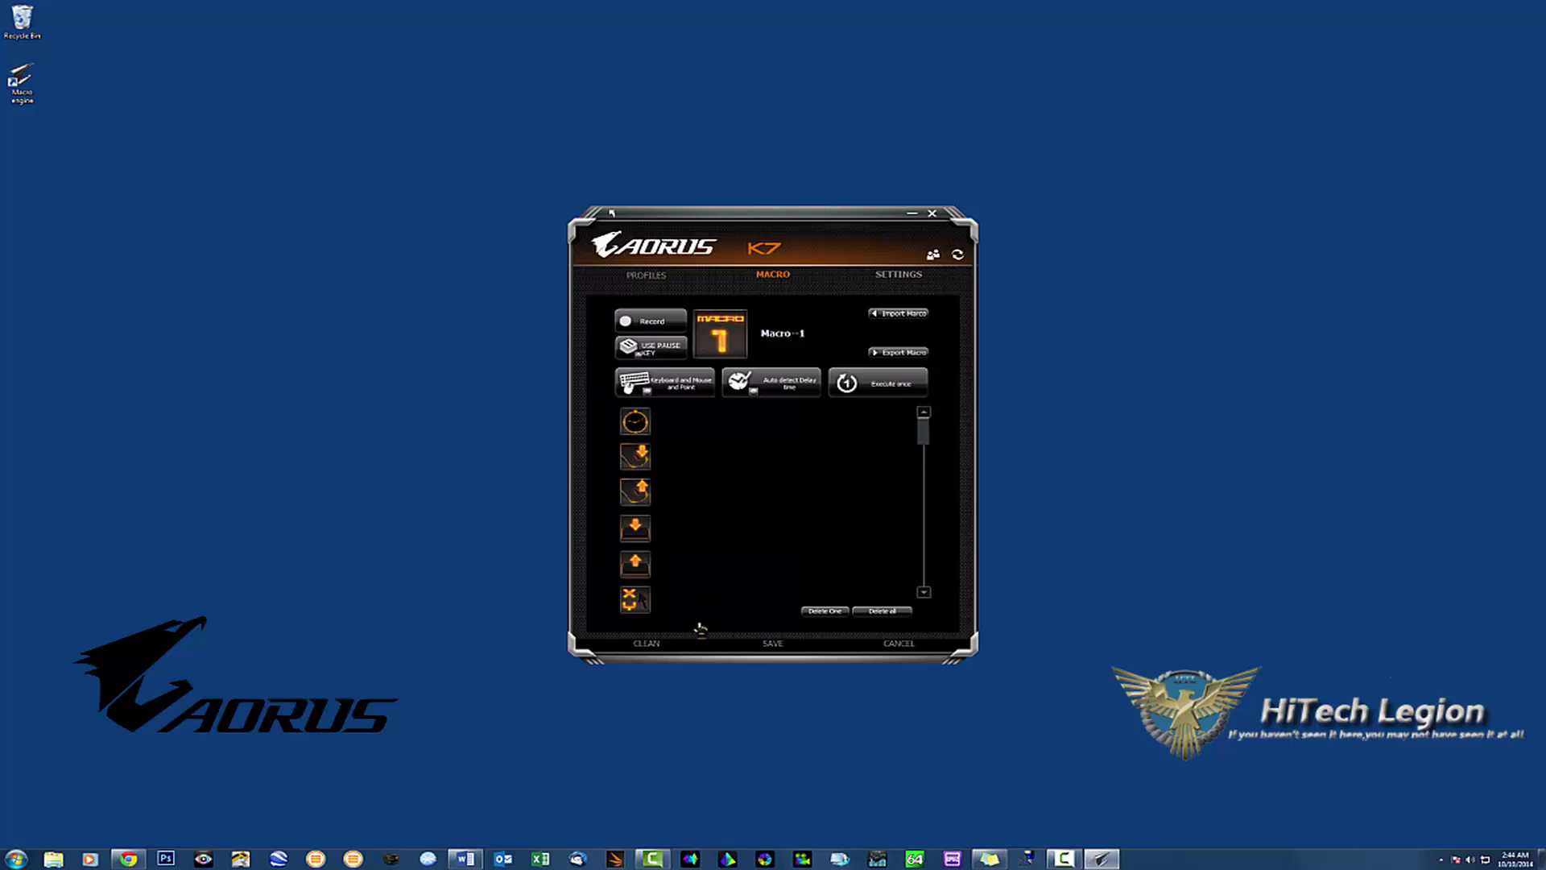
# Cancel and save-exit the macro editor, then select the numpad G-key profile under Settings > Profiles
pyautogui.click(901, 644)
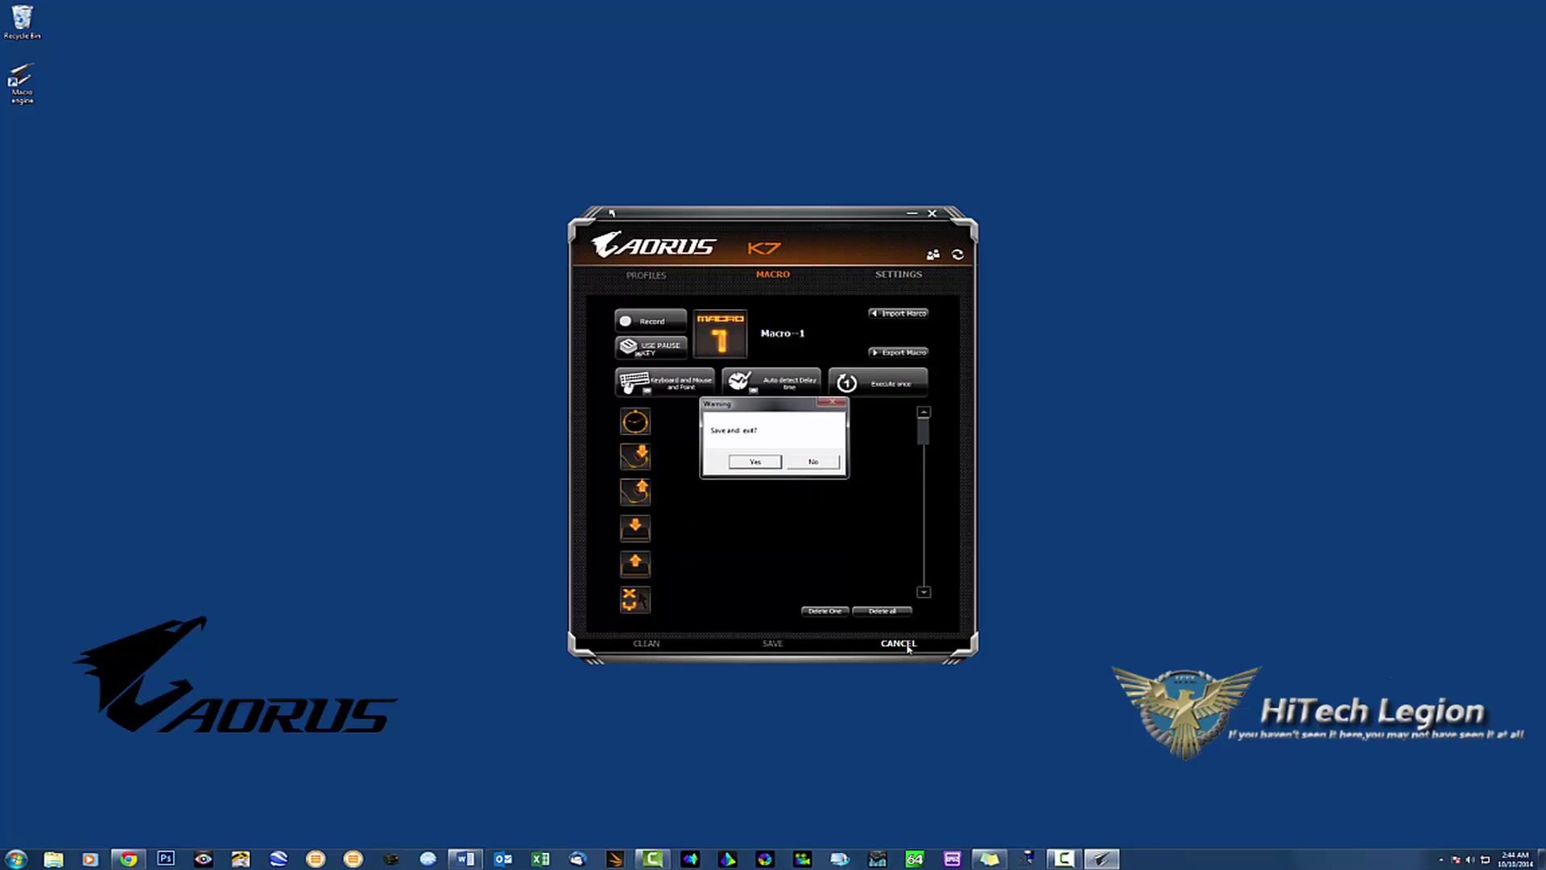
pyautogui.click(753, 462)
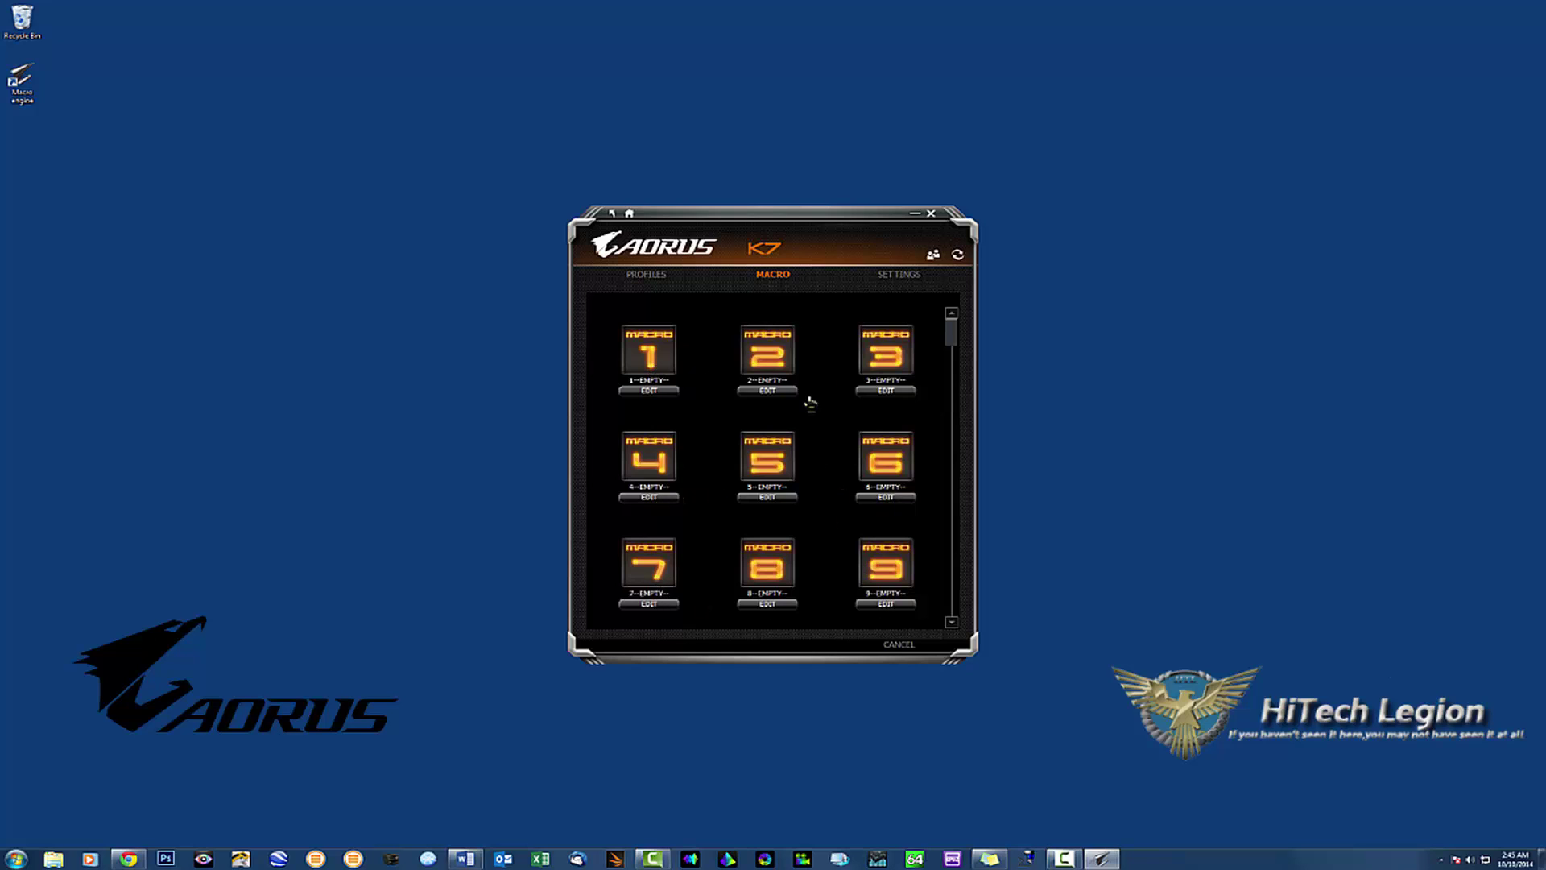
pyautogui.click(903, 276)
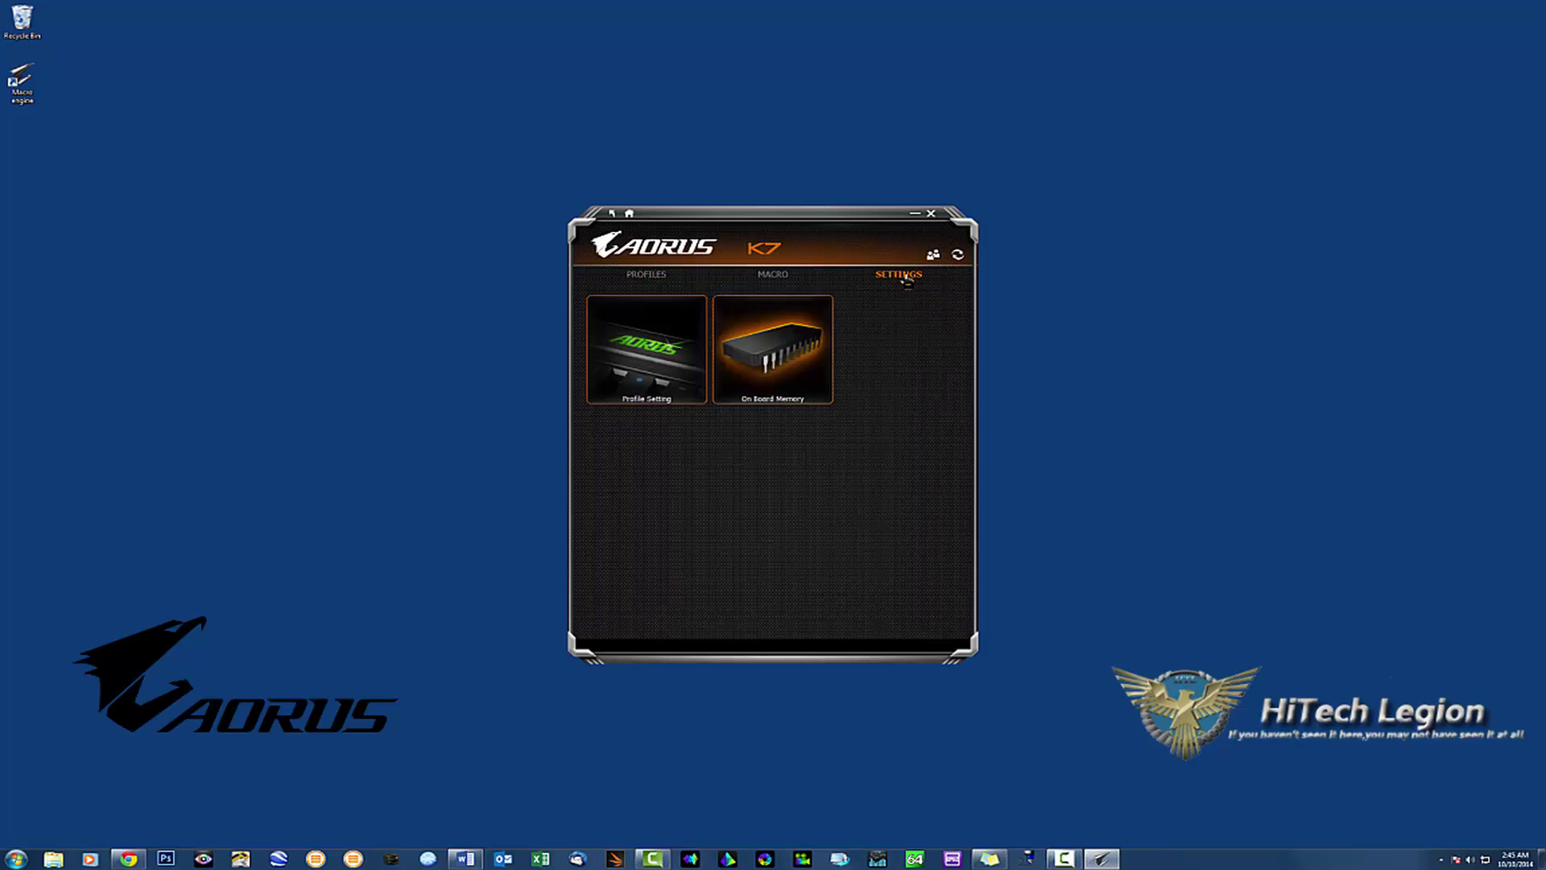
pyautogui.click(641, 275)
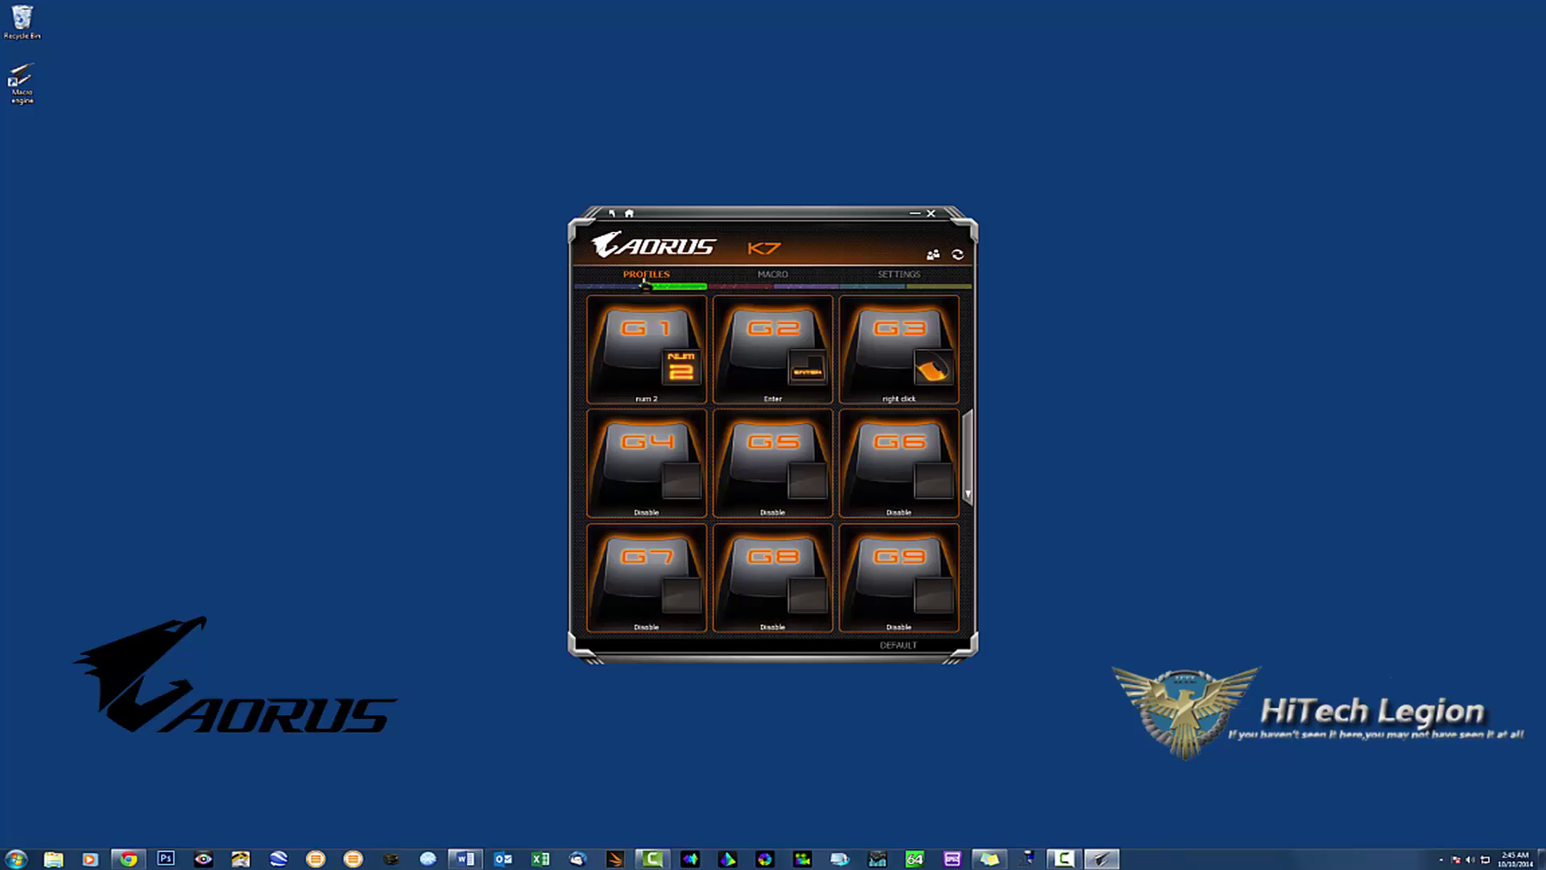
pyautogui.click(613, 290)
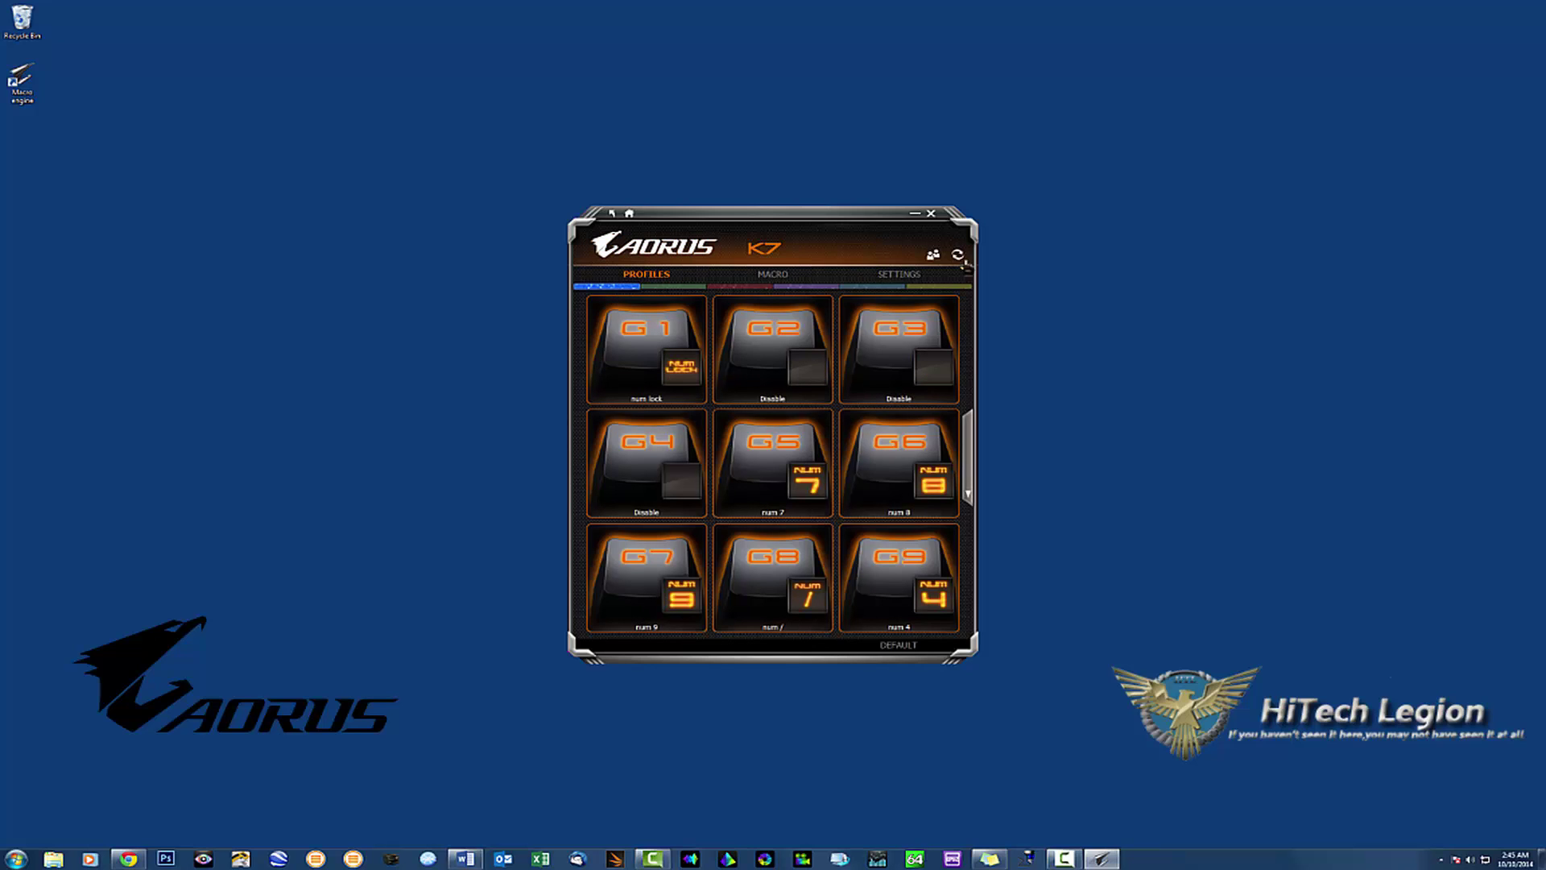
pyautogui.click(932, 258)
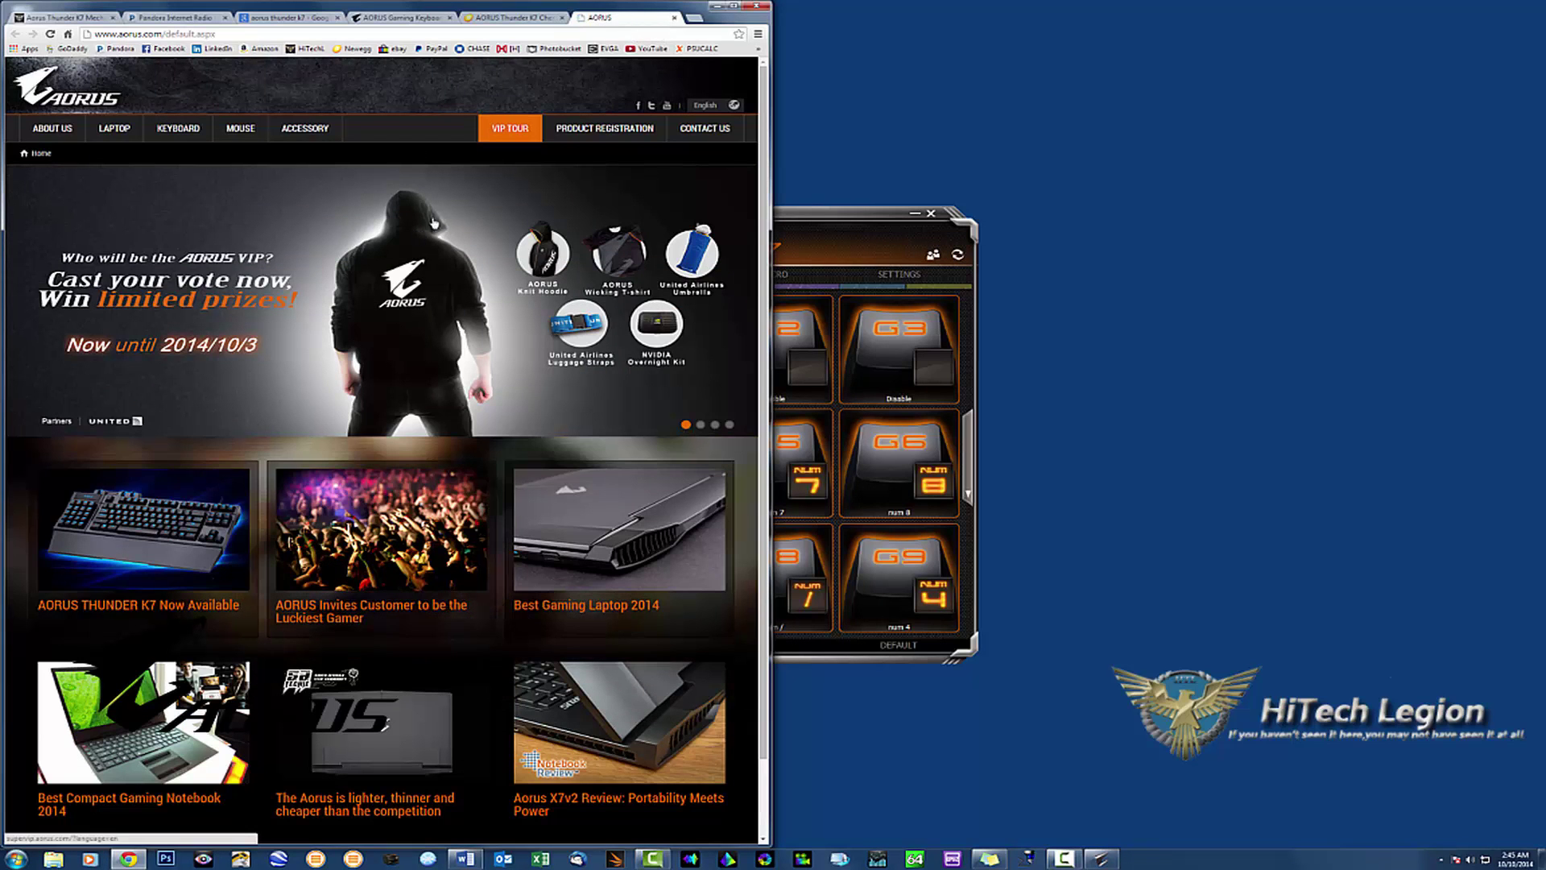
pyautogui.moveTo(298, 204)
pyautogui.scroll(-1, 350, 354)
pyautogui.scroll(1, 350, 354)
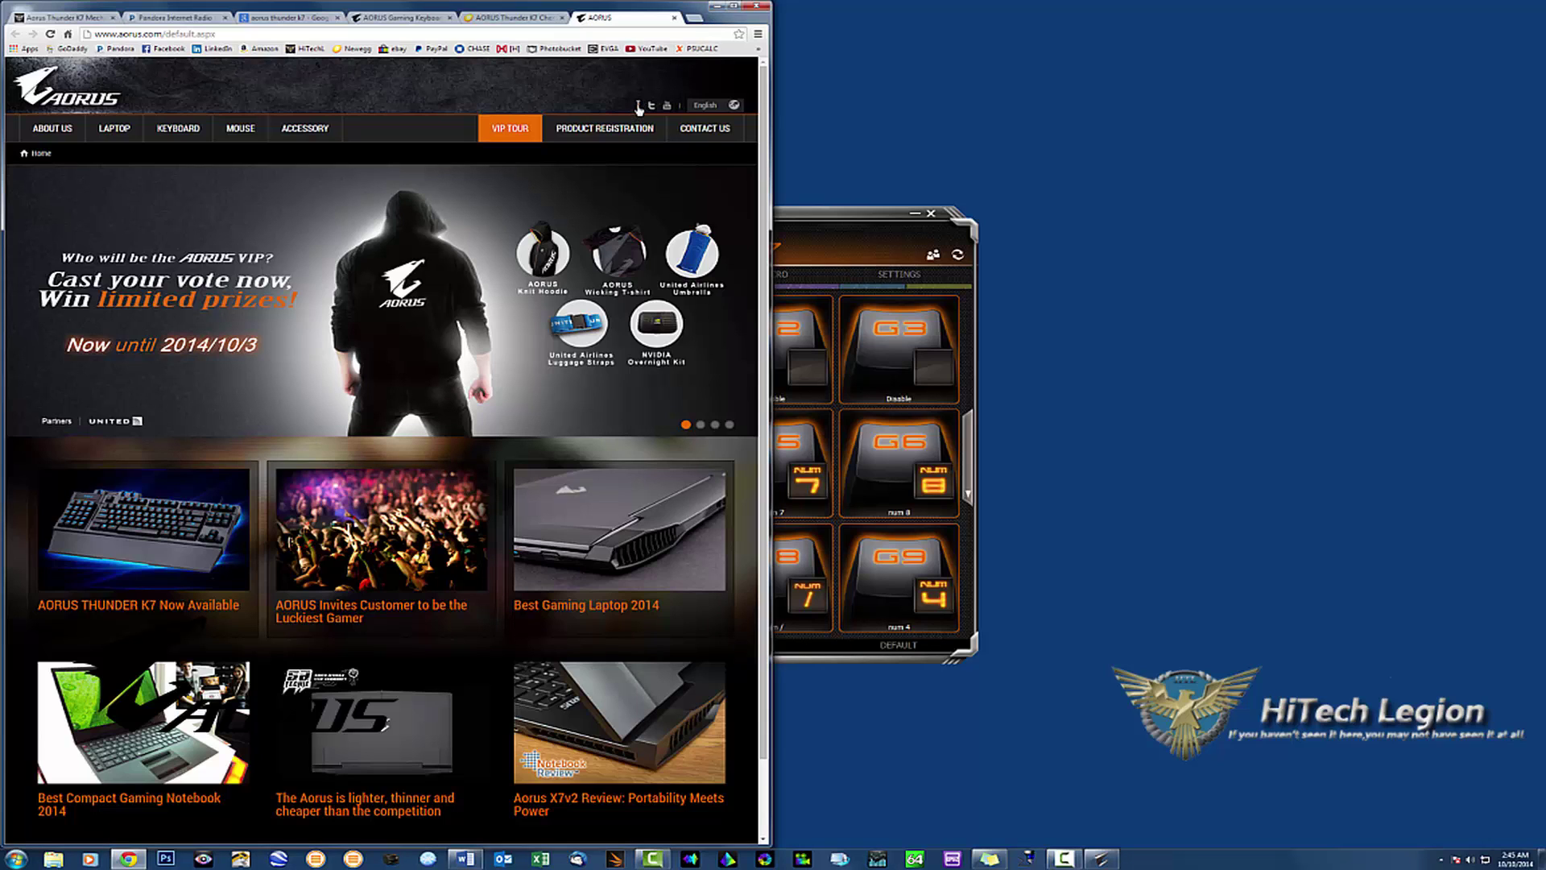
# Minimize Chrome and reopen the K7 keyboard's profile page from the device list
pyautogui.click(714, 10)
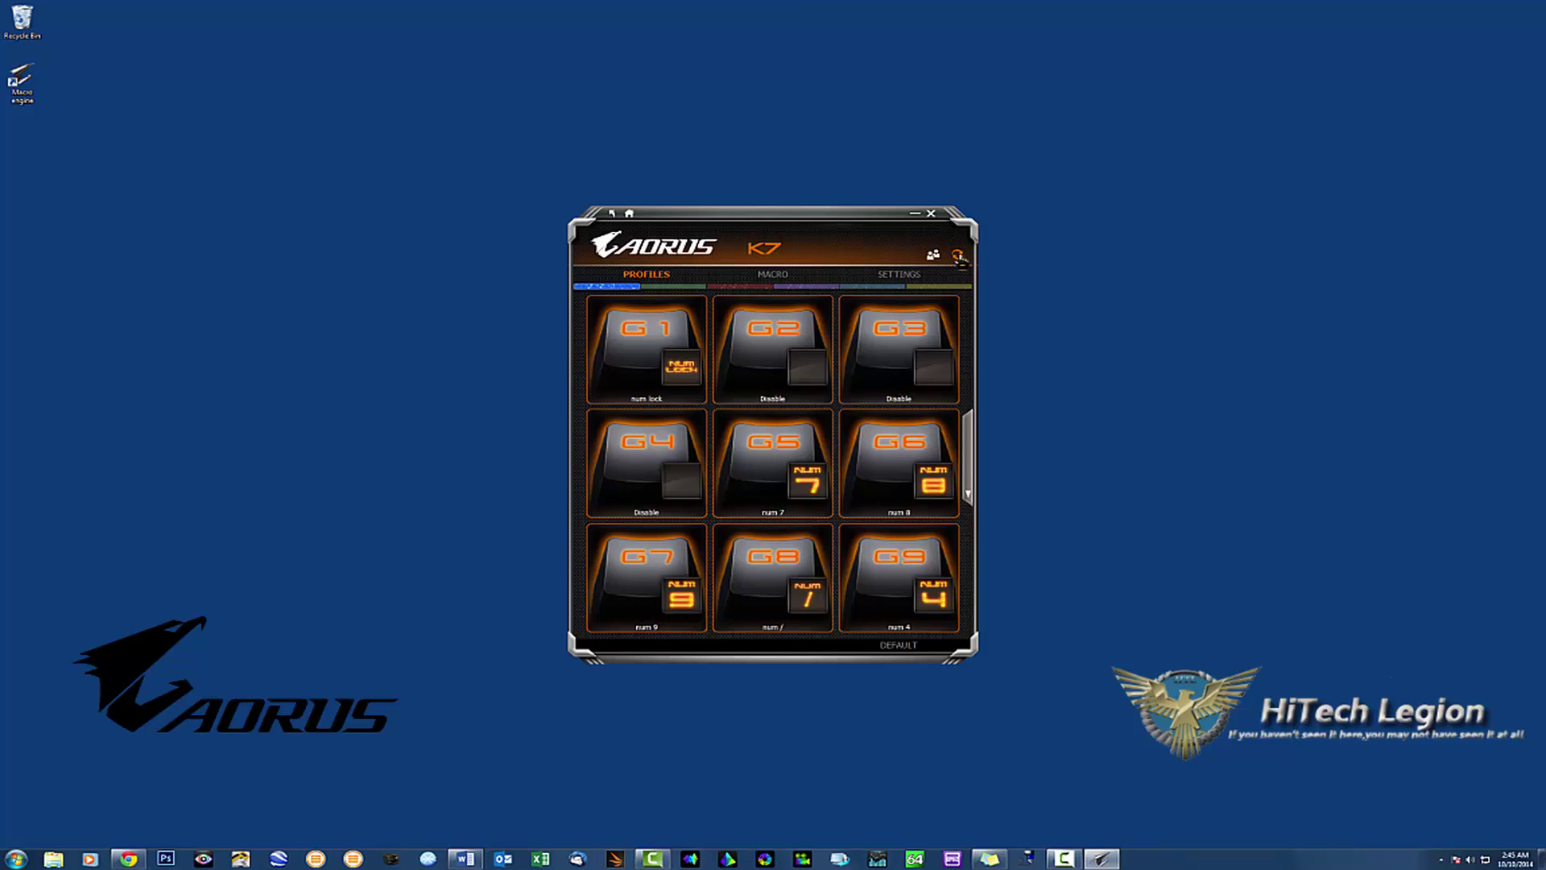
pyautogui.click(629, 213)
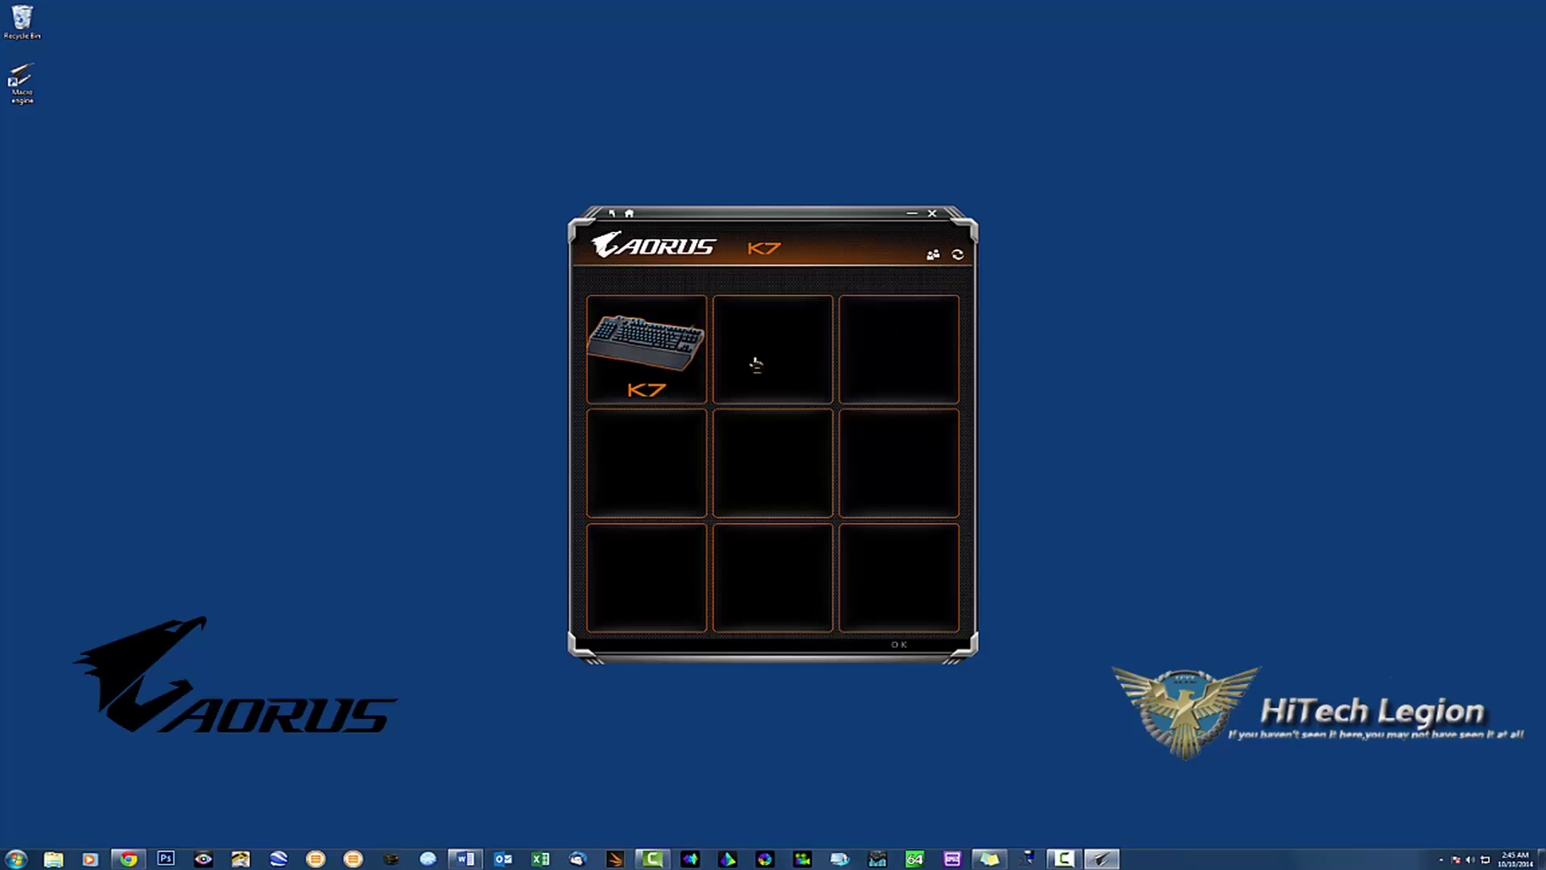
pyautogui.click(898, 645)
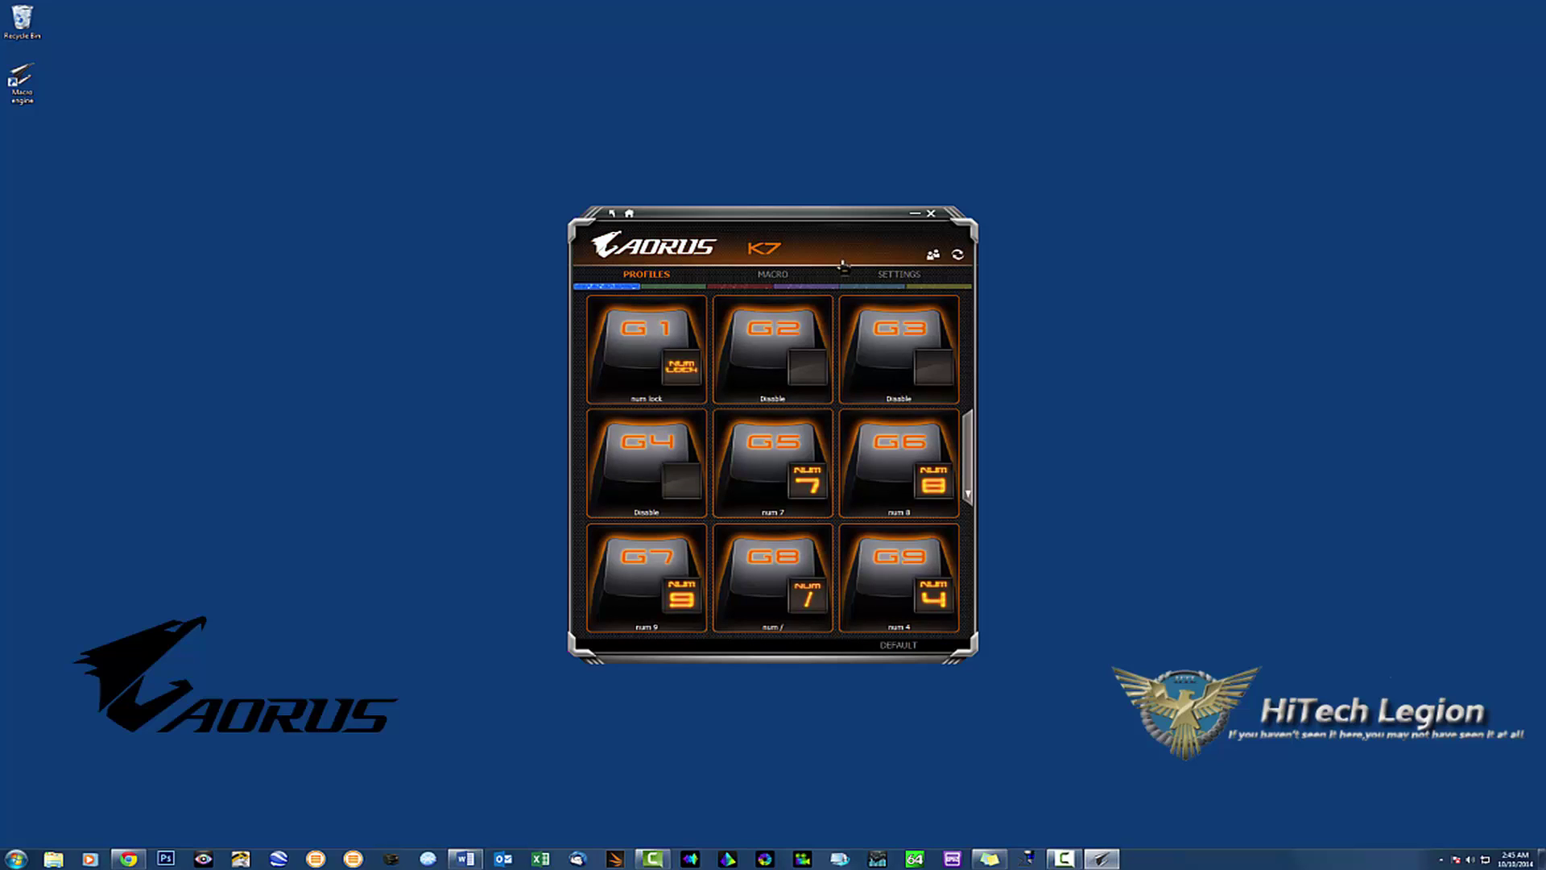
# Close Aorus Macro Engine, relaunch it from the desktop icon, and return to the device list
pyautogui.click(931, 214)
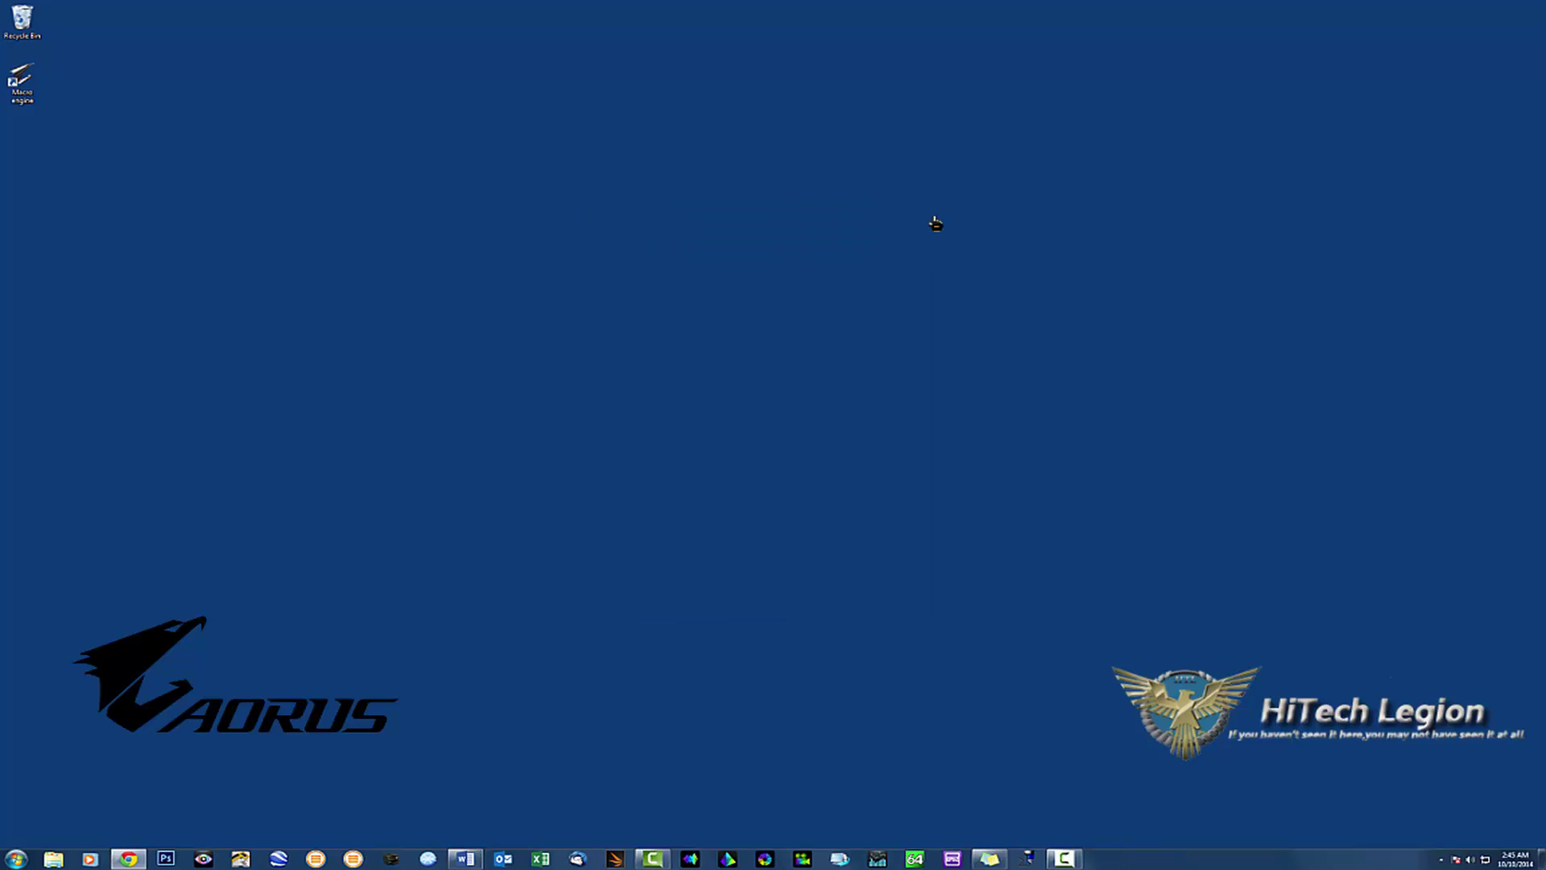
pyautogui.doubleClick(29, 86)
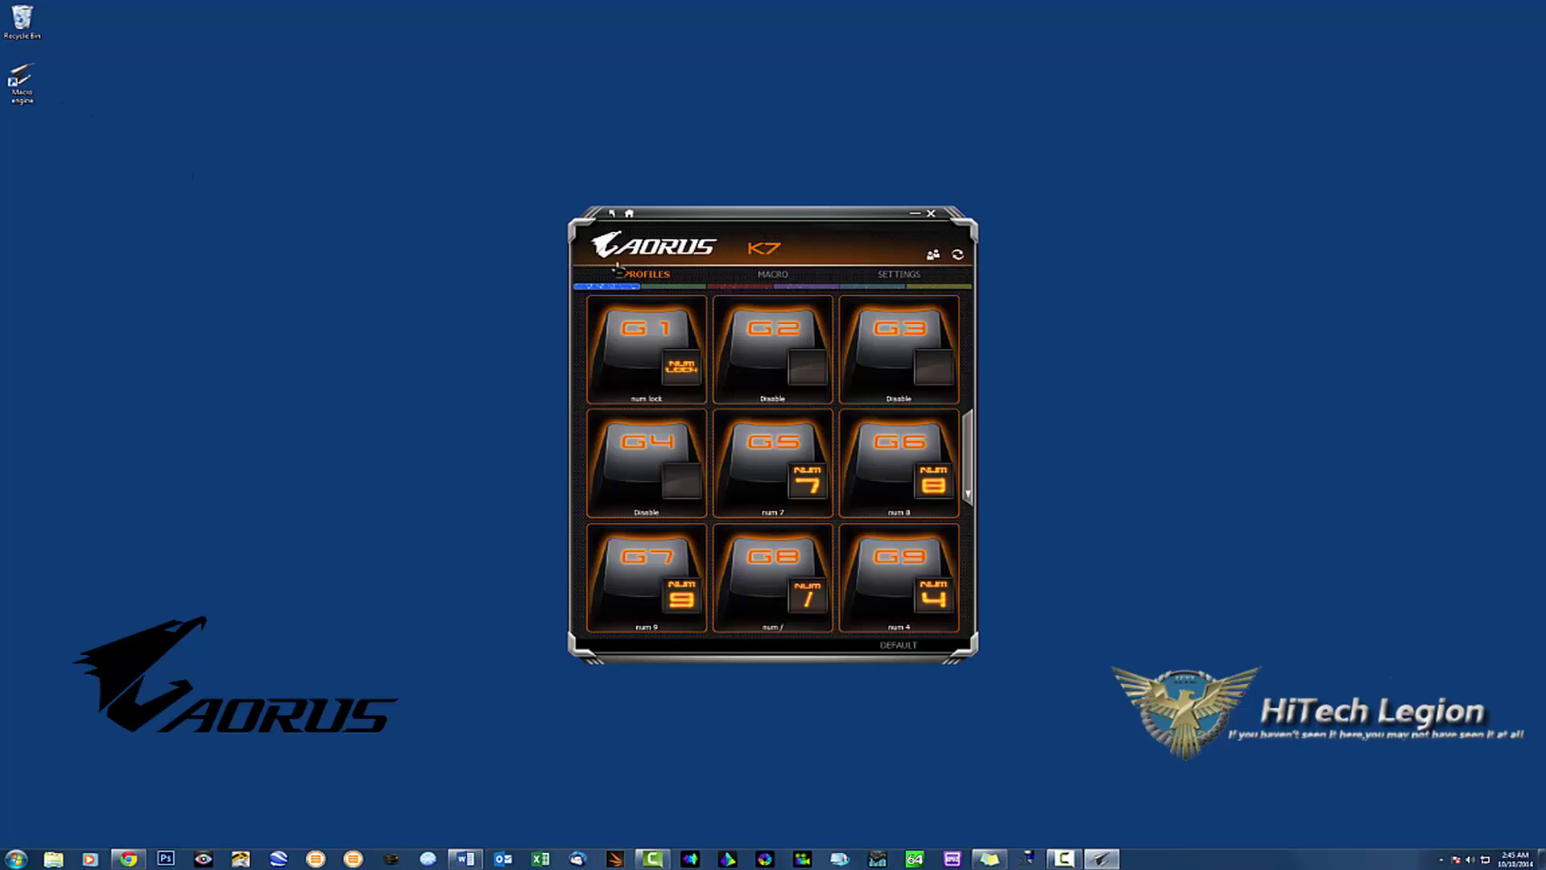
pyautogui.click(629, 214)
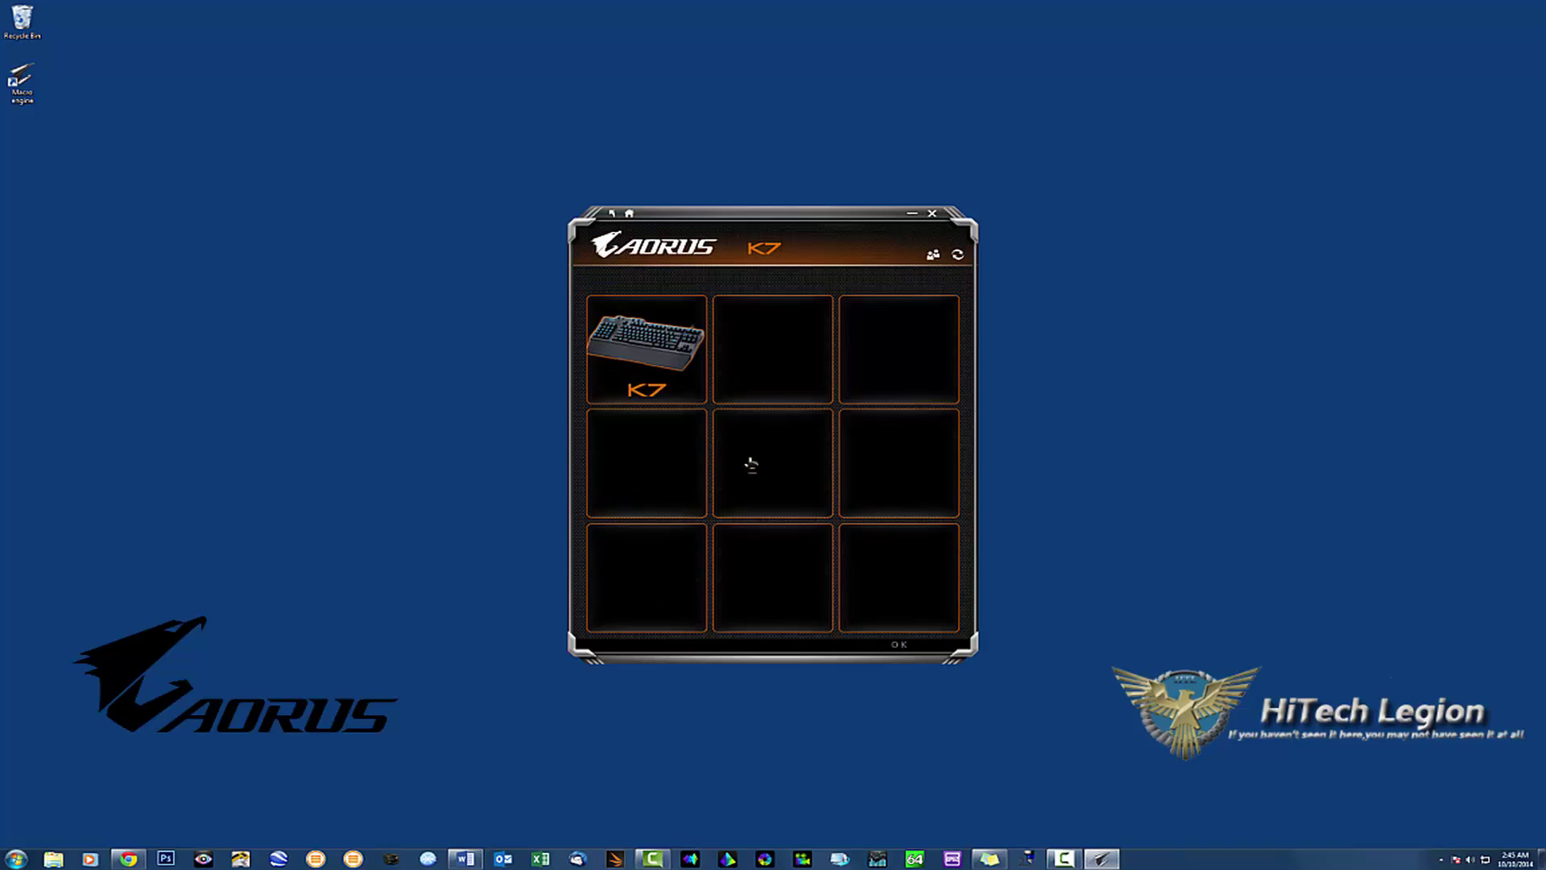